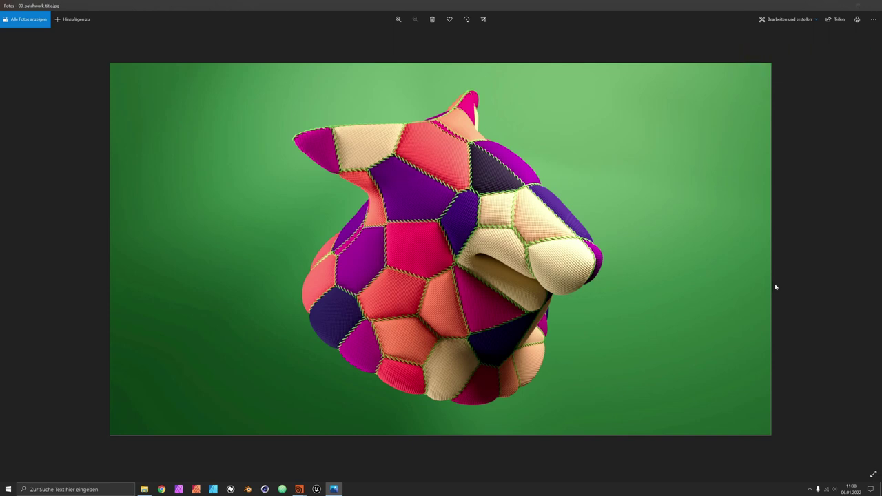
Open 00_patchwork_00.jpg from the 00_patchwork folder and look through the patchwork breakdown images.
{"action": "key", "text": "alt+Tab"}
{"action": "key", "text": "alt+Tab"}
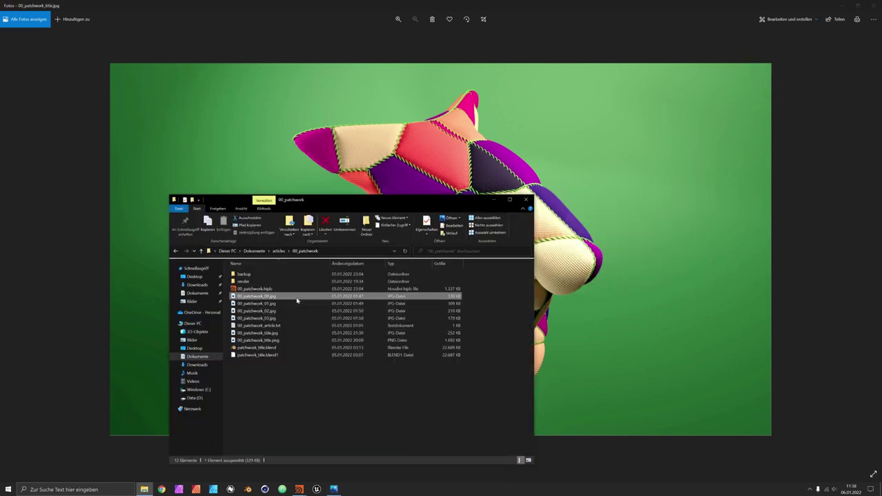
{"action": "double_click", "coordinate": [351, 298]}
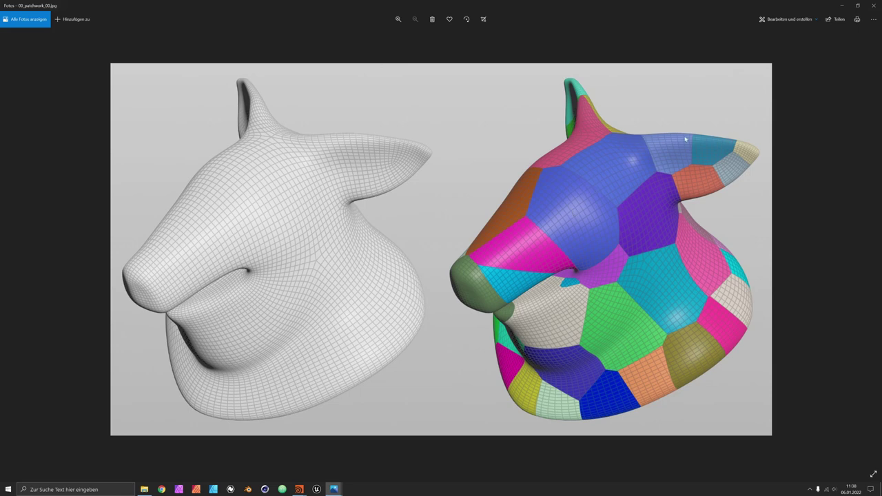
{"action": "key", "text": "Right"}
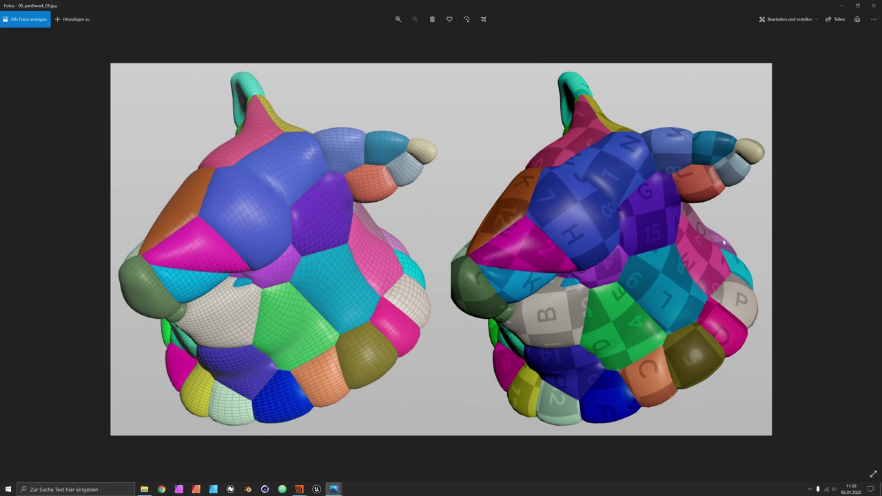
{"action": "key", "text": "Right"}
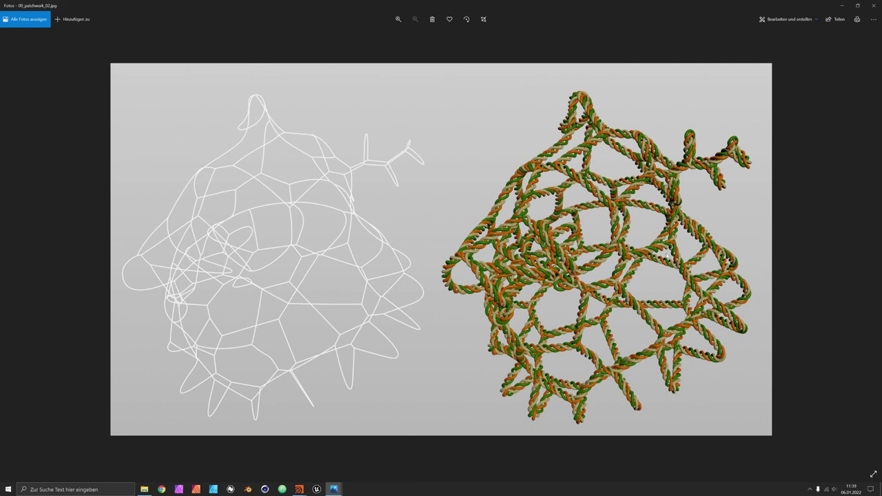
{"action": "key", "text": "Right"}
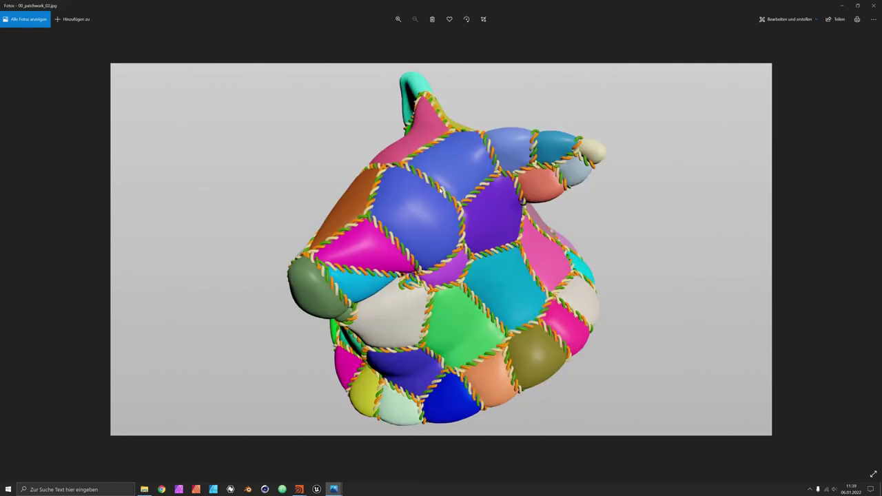
{"action": "key", "text": "Right"}
Switch to Houdini's 00_patchwork scene and examine the finished node network of the patchwork geometry.
{"action": "key", "text": "alt+Tab"}
{"action": "key", "text": "alt+Tab"}
{"action": "key", "text": "alt+Tab"}
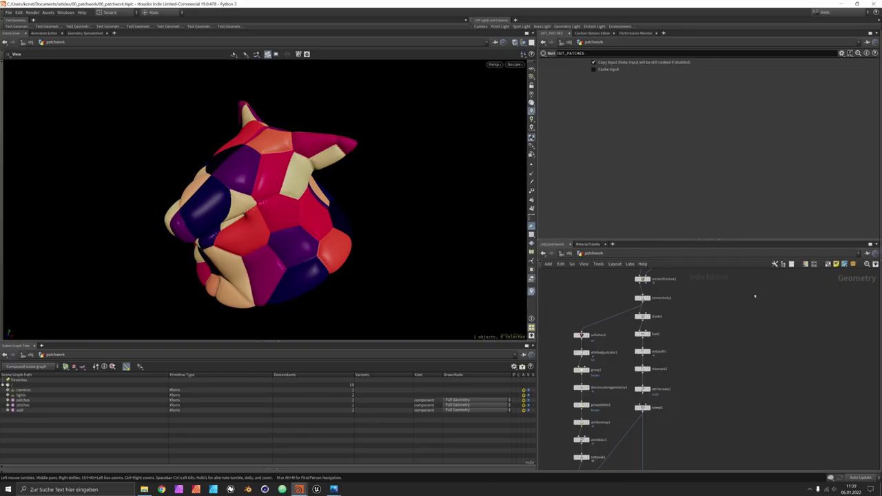
{"action": "scroll", "coordinate": [733, 335], "scroll_direction": "down", "scroll_amount": 8}
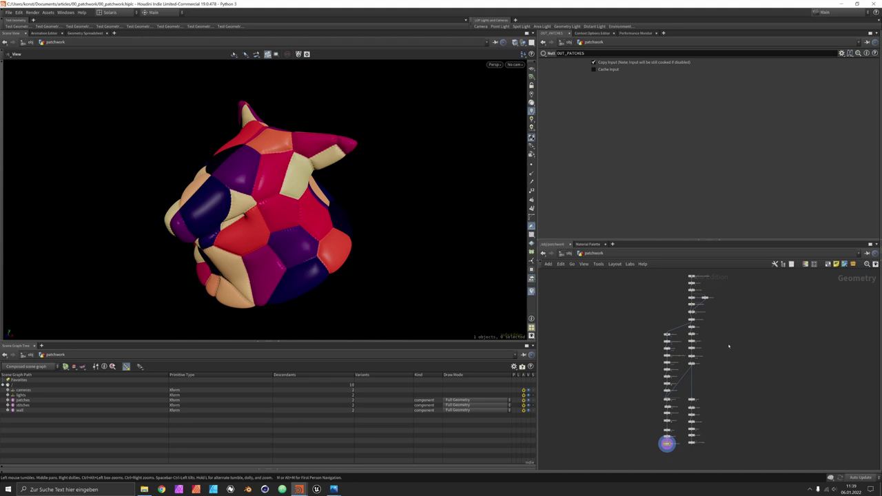
{"action": "left_click_drag", "start_coordinate": [749, 240], "coordinate": [746, 210]}
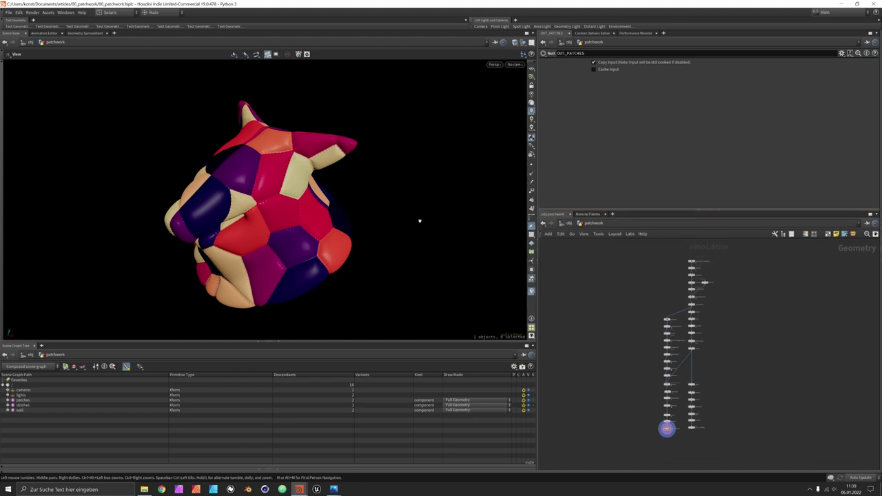
{"action": "scroll", "coordinate": [696, 296], "scroll_direction": "up", "scroll_amount": 4}
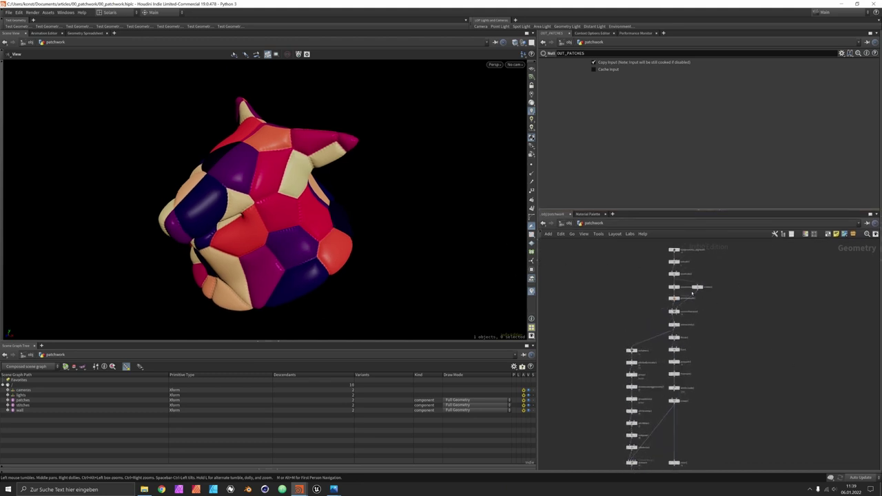
{"action": "scroll", "coordinate": [692, 292], "scroll_direction": "up", "scroll_amount": 4}
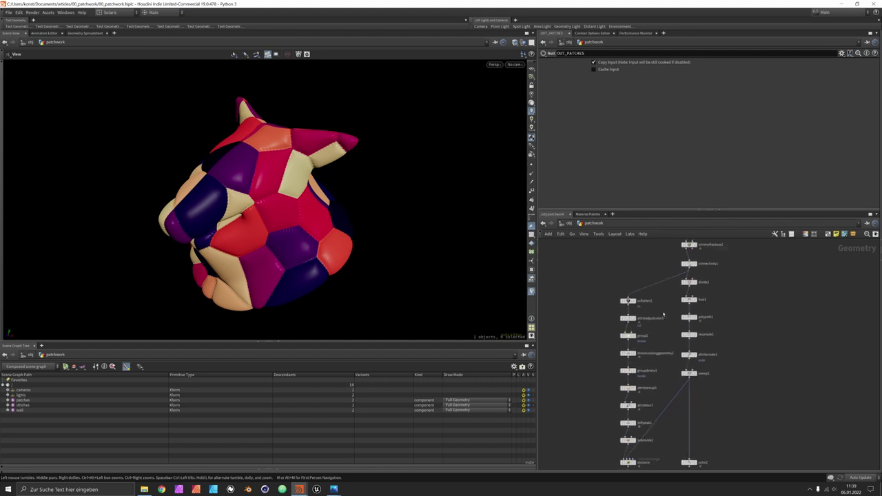
{"action": "scroll", "coordinate": [664, 314], "scroll_direction": "up", "scroll_amount": 2}
{"action": "middle_click_drag", "start_coordinate": [745, 362], "coordinate": [762, 325]}
{"action": "middle_click_drag", "start_coordinate": [731, 399], "coordinate": [725, 351]}
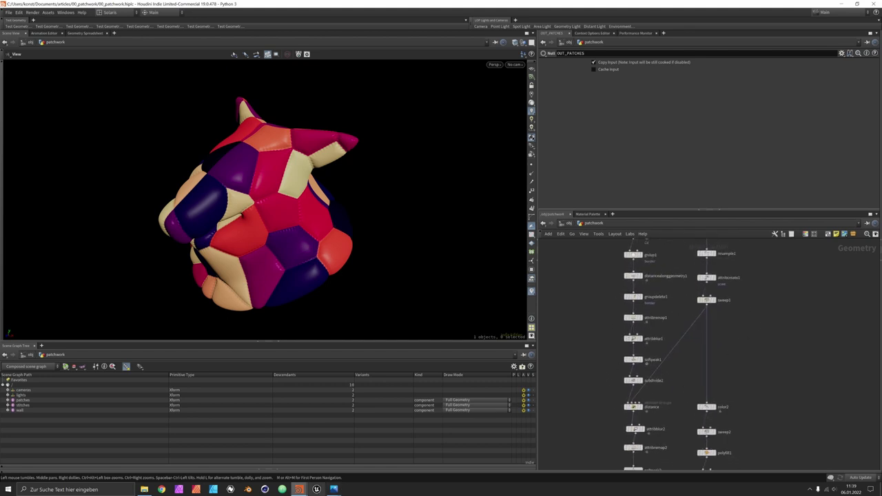
Switch to the empty untitled Houdini scene, add a Geometry object and enter its network.
{"action": "mouse_move", "coordinate": [299, 489]}
{"action": "left_click", "coordinate": [315, 455]}
{"action": "key", "text": "Tab"}
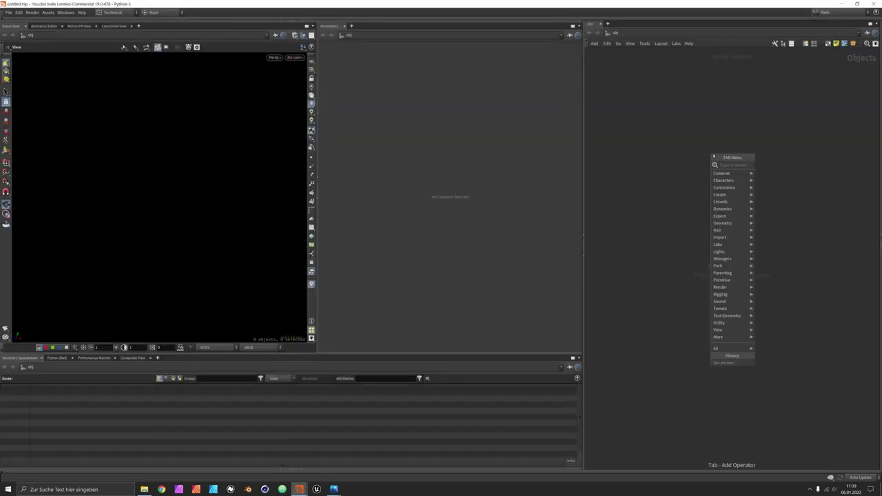
{"action": "type", "text": "geo"}
{"action": "key", "text": "Return"}
{"action": "left_click", "coordinate": [711, 154]}
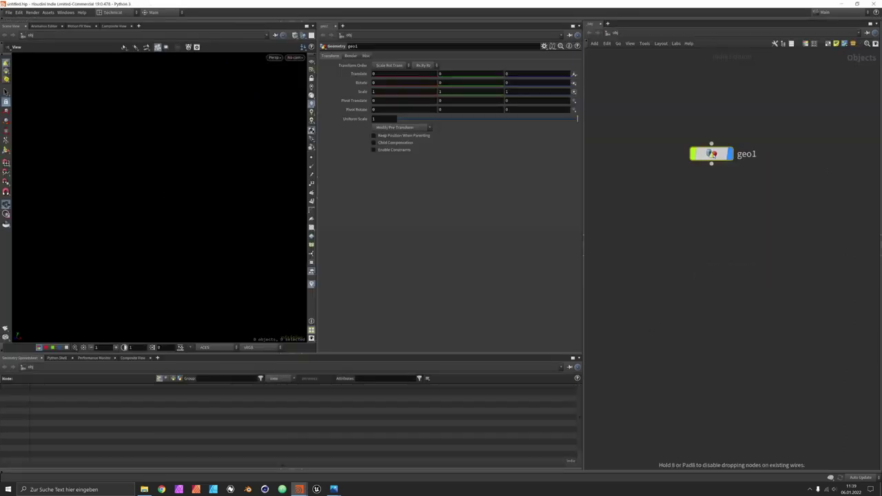
{"action": "double_click", "coordinate": [711, 154]}
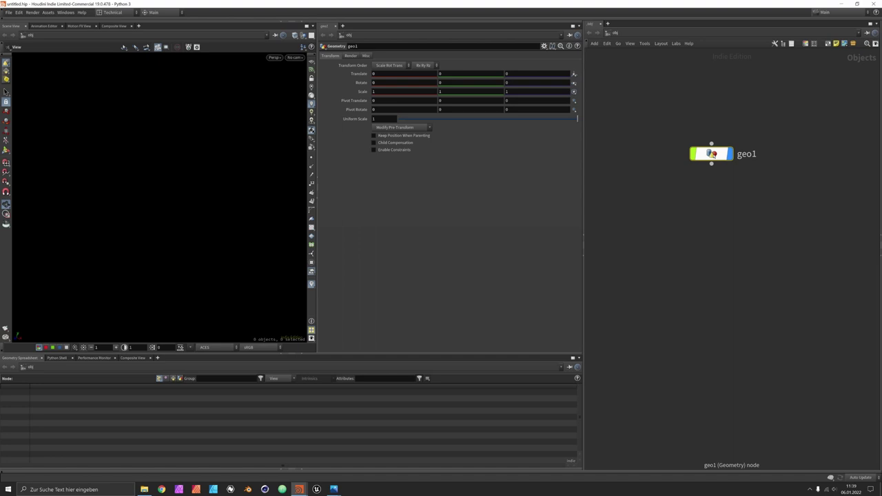
Add a Pig Head test geometry node and set its difficulty to Easy.
{"action": "key", "text": "Tab"}
{"action": "type", "text": "pig"}
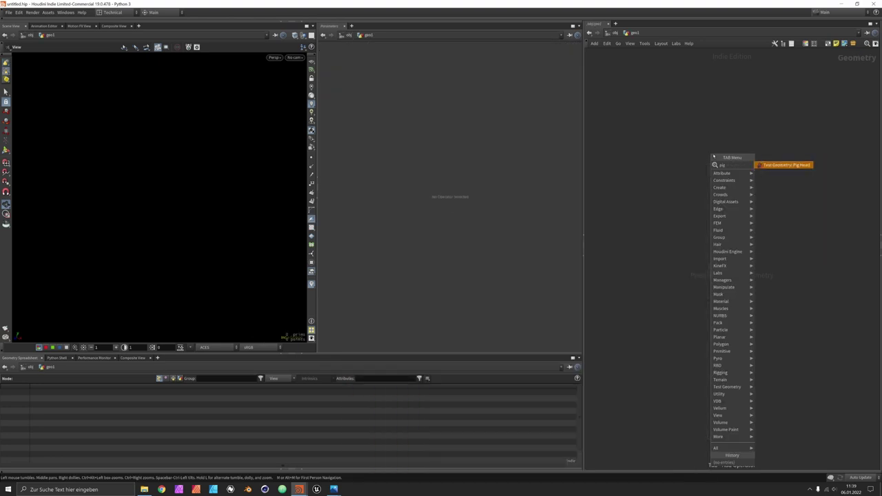
{"action": "key", "text": "Return"}
{"action": "left_click", "coordinate": [383, 79]}
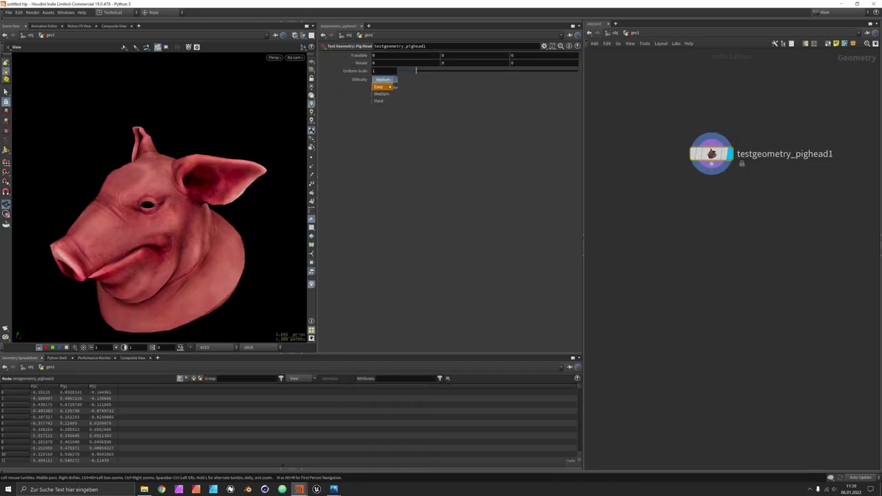
{"action": "left_click", "coordinate": [379, 77]}
Display the pig head in the viewport as Smooth Wire Shaded.
{"action": "left_click", "coordinate": [295, 35]}
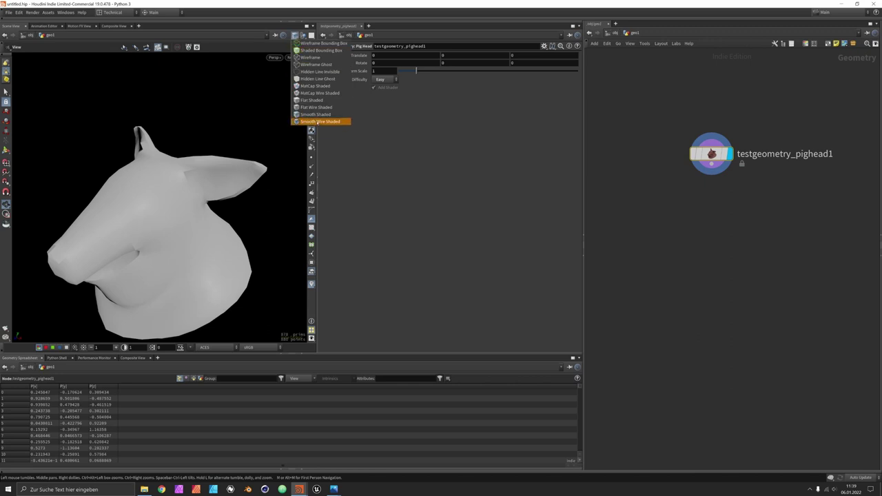
{"action": "left_click", "coordinate": [321, 122]}
{"action": "mouse_move", "coordinate": [216, 210]}
{"action": "left_mouse_down"}
{"action": "mouse_move", "coordinate": [218, 181]}
{"action": "mouse_move", "coordinate": [231, 182]}
{"action": "left_mouse_up"}
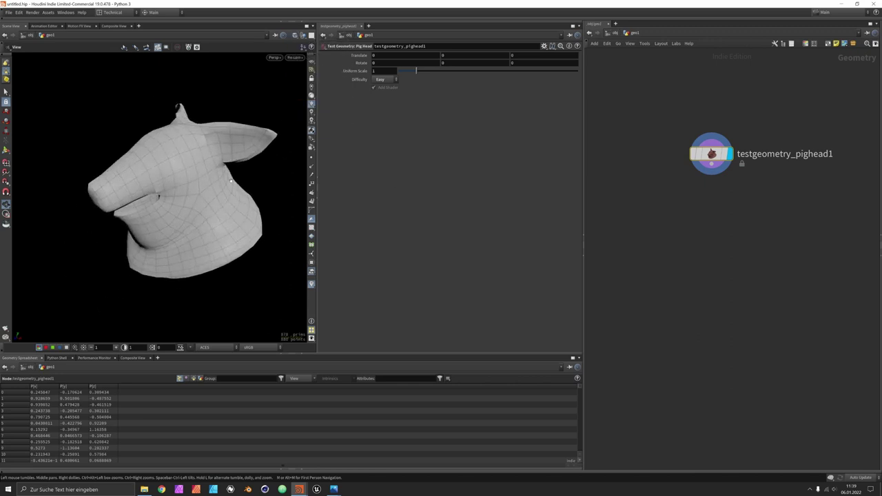
Append a Smooth node to the pig head and set its strength to 14.42.
{"action": "key", "text": "Tab"}
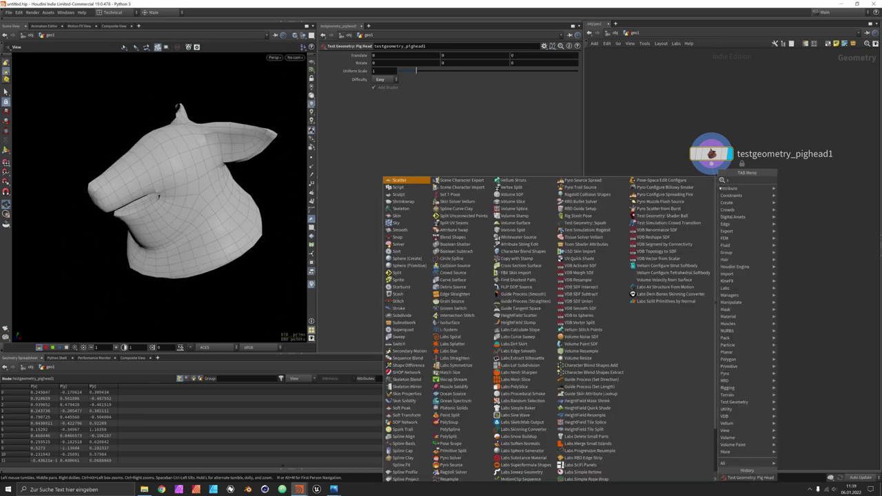
{"action": "type", "text": "smooth"}
{"action": "key", "text": "Return"}
{"action": "left_click", "coordinate": [717, 196]}
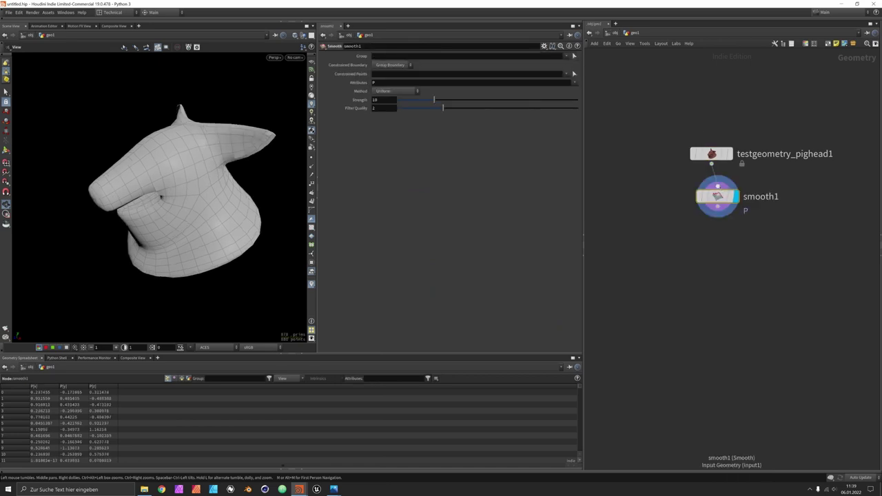
{"action": "left_click_drag", "start_coordinate": [425, 110], "coordinate": [449, 101]}
{"action": "left_click_drag", "start_coordinate": [162, 231], "coordinate": [138, 262]}
Append a Subdivide node to the Smooth node and set its depth to 3.
{"action": "key", "text": "Tab"}
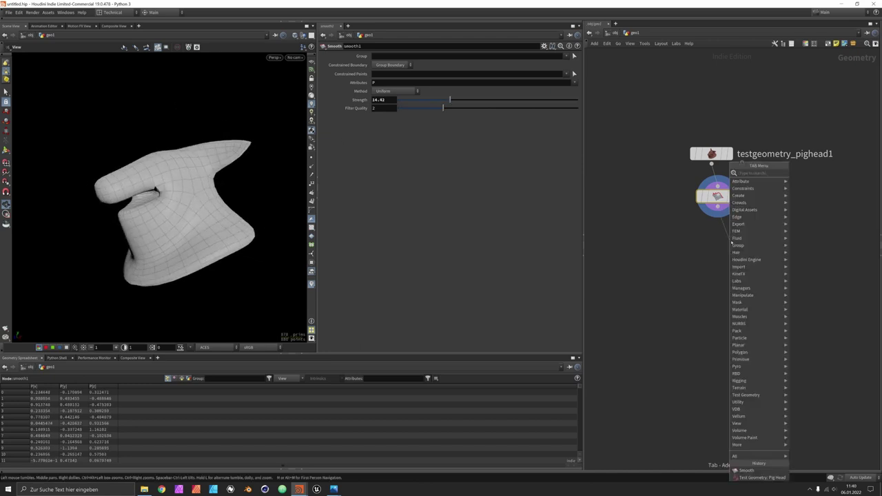
{"action": "mouse_move", "coordinate": [736, 456]}
{"action": "type", "text": "smooth"}
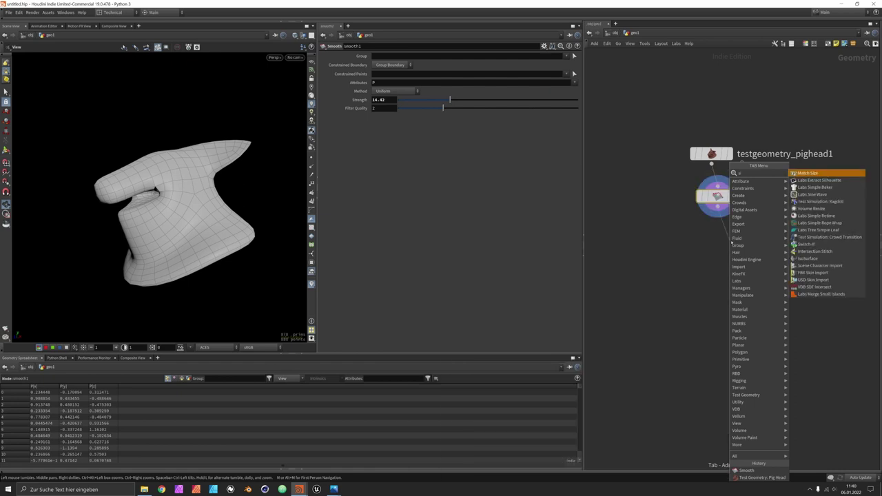
{"action": "key", "text": "Return"}
{"action": "left_click", "coordinate": [729, 240]}
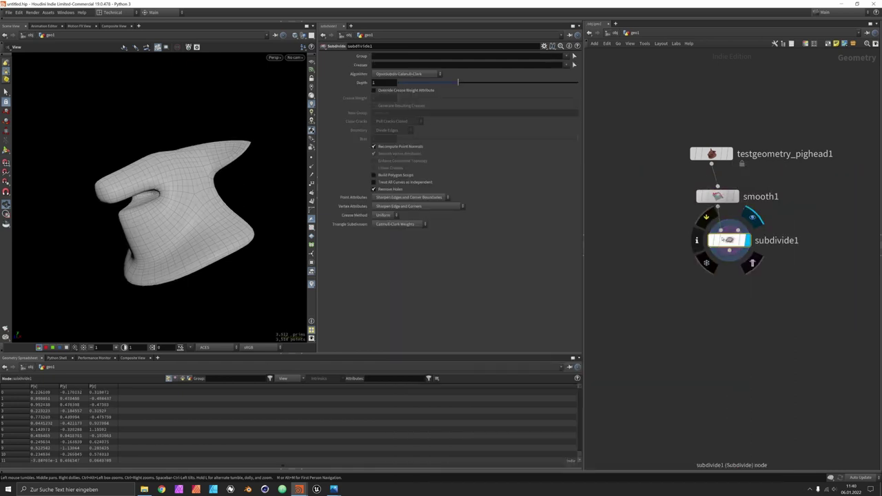
{"action": "mouse_move", "coordinate": [210, 180]}
{"action": "left_mouse_down"}
{"action": "mouse_move", "coordinate": [197, 242]}
{"action": "mouse_move", "coordinate": [218, 182]}
{"action": "left_mouse_up"}
{"action": "scroll", "coordinate": [218, 182], "scroll_direction": "up", "scroll_amount": 2}
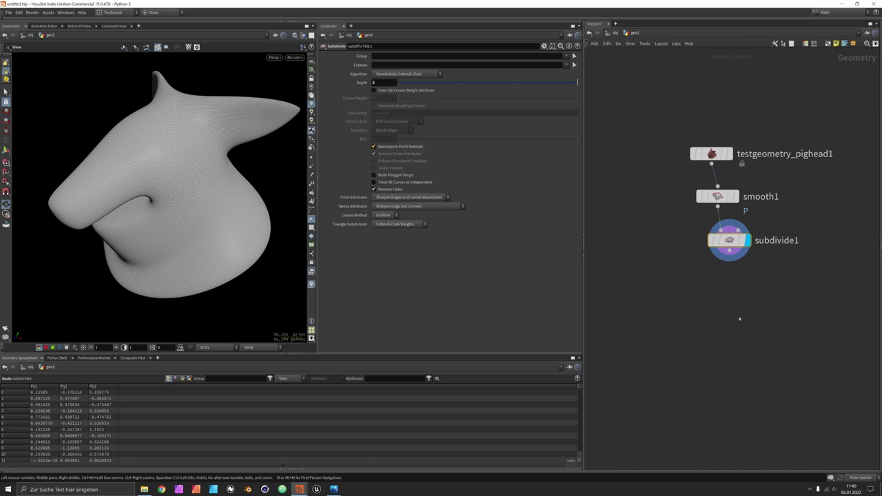
Lay out the nodes neatly in a column and append a Scatter node to the Subdivide output.
{"action": "key", "text": "l"}
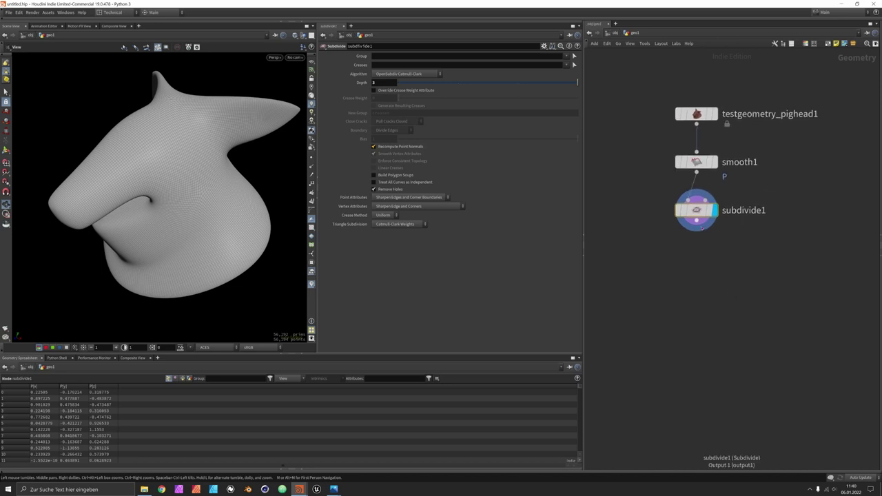
{"action": "left_click", "coordinate": [696, 221]}
{"action": "key", "text": "Tab"}
{"action": "type", "text": "scatter"}
{"action": "key", "text": "Return"}
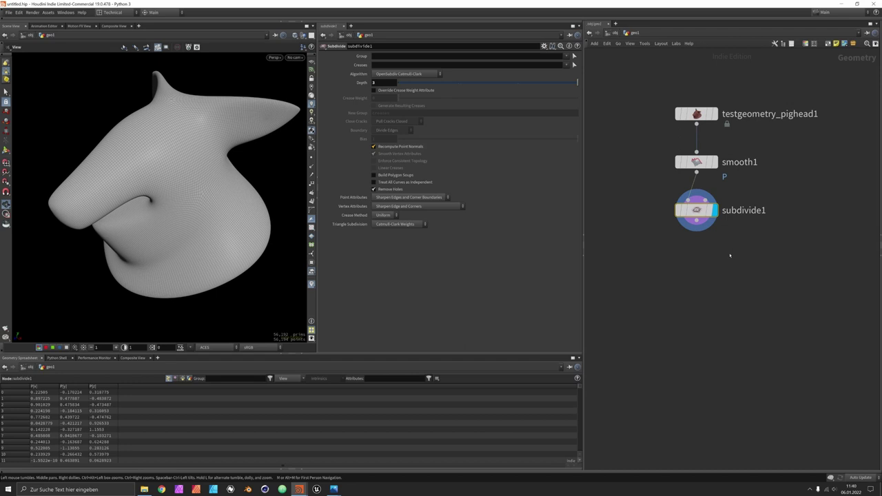
{"action": "left_click", "coordinate": [727, 253]}
{"action": "left_click_drag", "start_coordinate": [728, 253], "coordinate": [748, 261]}
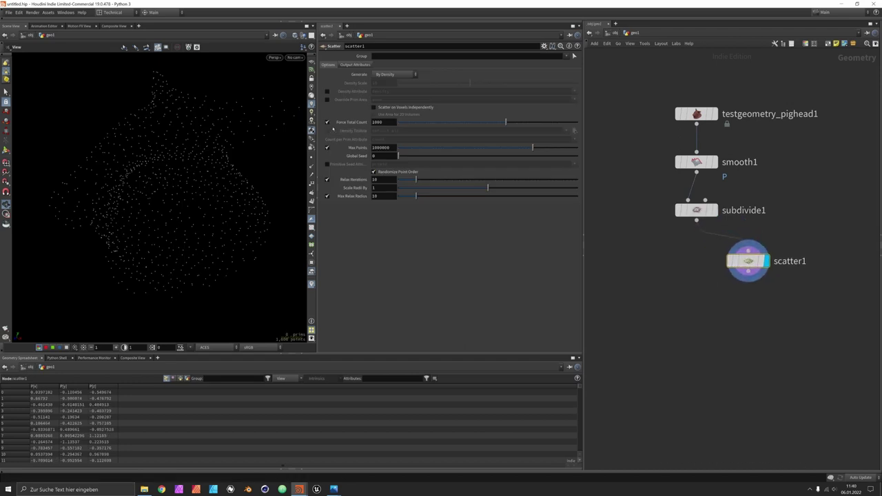
Turn off Force Total Count on the Scatter node and set its density scale to 5.
{"action": "left_click", "coordinate": [327, 122]}
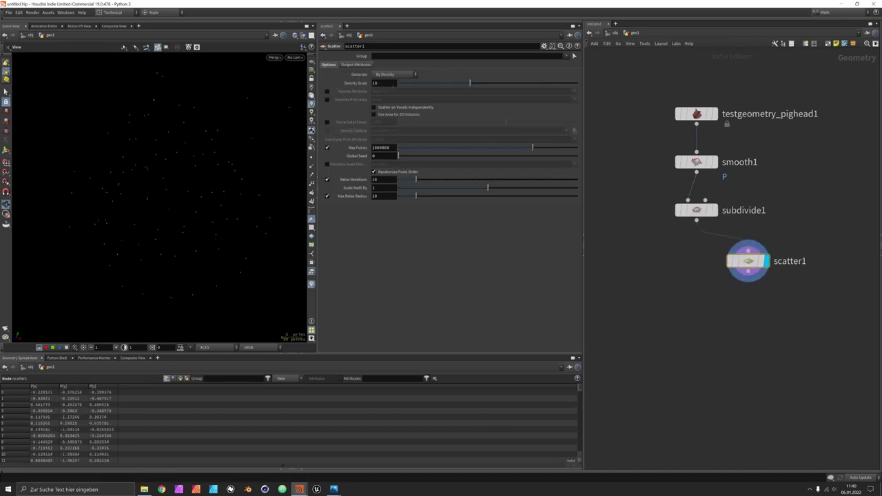
{"action": "double_click", "coordinate": [384, 83]}
{"action": "type", "text": "5"}
{"action": "key", "text": "Return"}
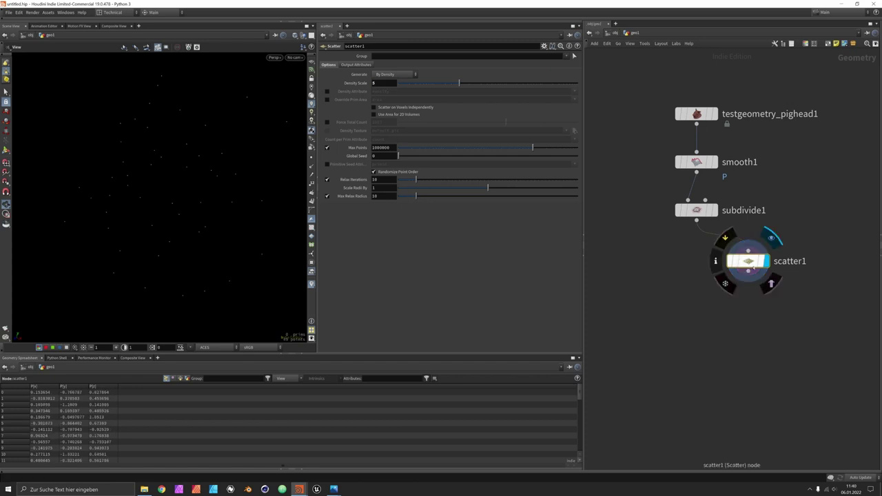
{"action": "left_click_drag", "start_coordinate": [747, 261], "coordinate": [758, 262]}
Branch a Voronoi Fracture node off the Subdivide output and place it below the Subdivide node.
{"action": "left_click", "coordinate": [696, 221]}
{"action": "left_click", "coordinate": [710, 296]}
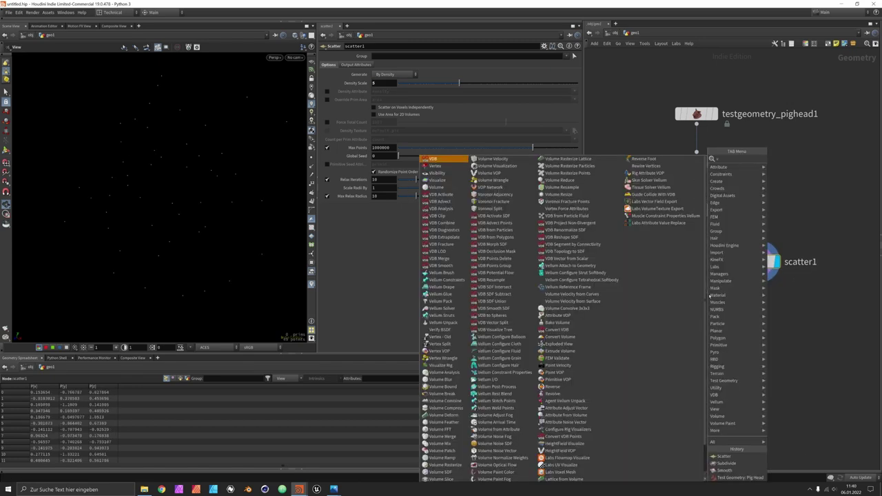
{"action": "type", "text": "vor"}
{"action": "key", "text": "Down"}
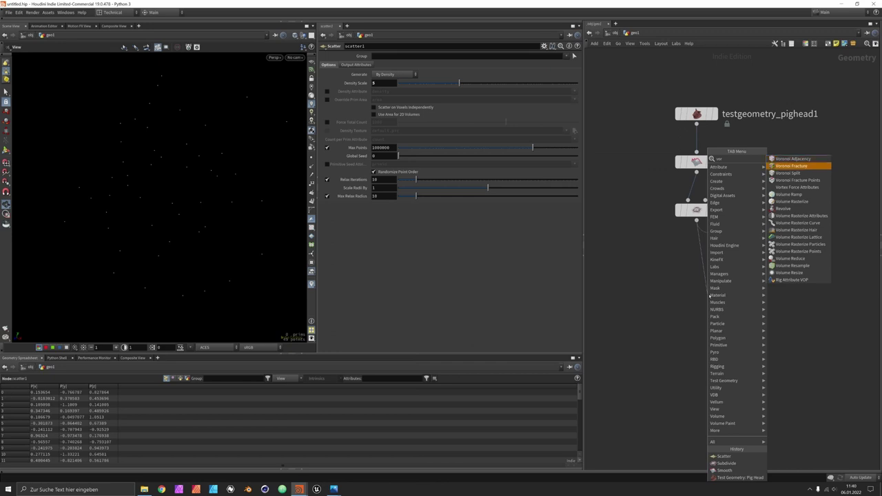
{"action": "key", "text": "Return"}
{"action": "left_click", "coordinate": [710, 296]}
{"action": "left_click_drag", "start_coordinate": [710, 297], "coordinate": [698, 304]}
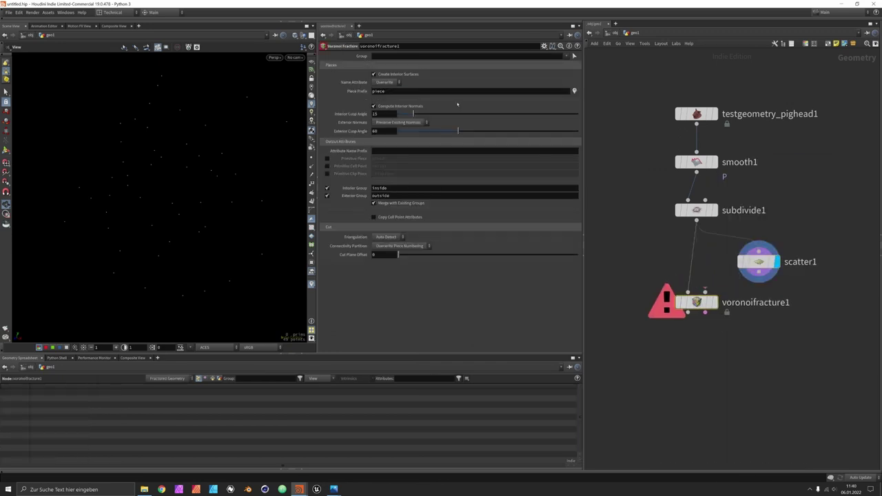
Disable Create Interior Surfaces, Compute Interior Normals and the Exterior Group on the Voronoi Fracture node.
{"action": "left_click", "coordinate": [404, 74]}
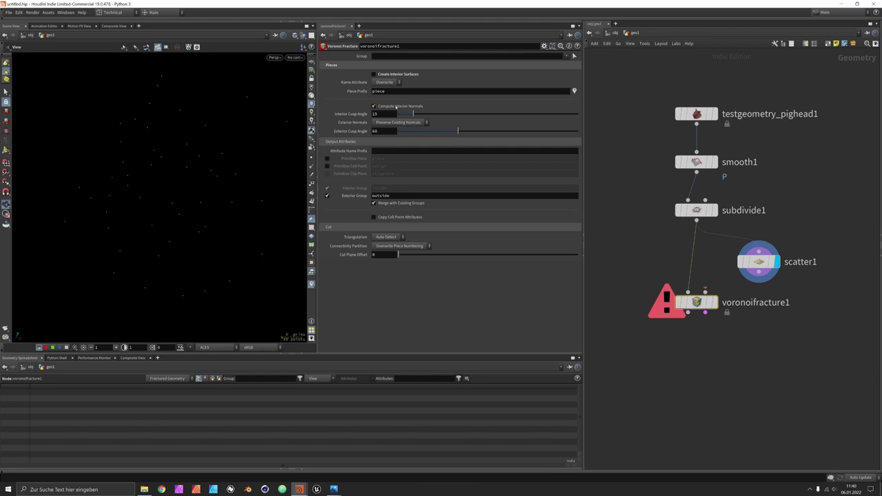
{"action": "left_click", "coordinate": [396, 107]}
{"action": "left_click", "coordinate": [327, 188]}
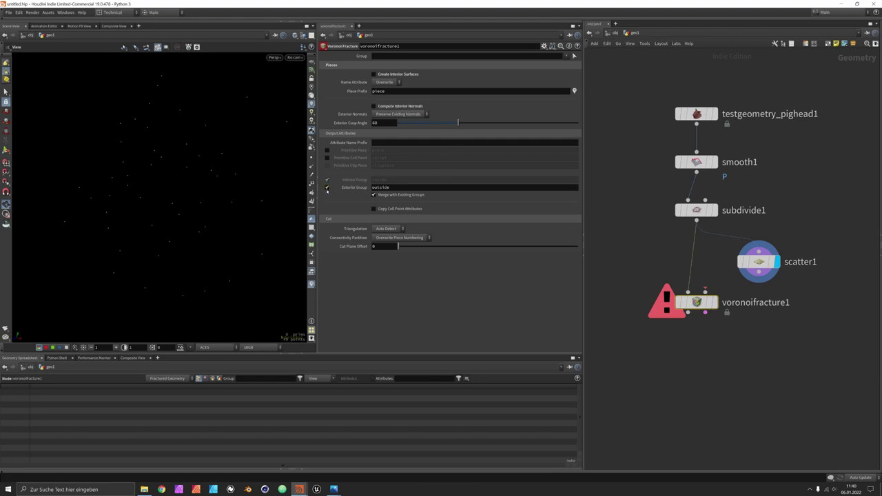
Wire the Scatter output into the second input of the Voronoi Fracture node and display the fractured pig head.
{"action": "left_click", "coordinate": [705, 291]}
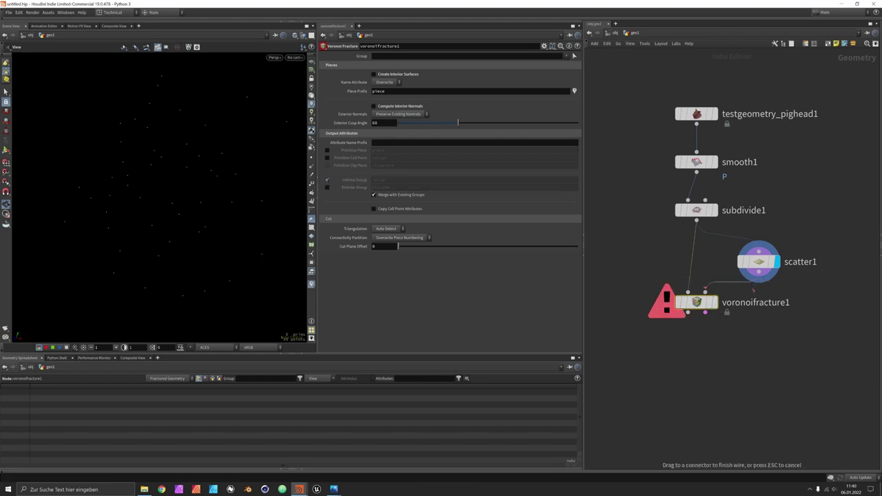
{"action": "left_click", "coordinate": [758, 273]}
{"action": "left_click_drag", "start_coordinate": [248, 221], "coordinate": [211, 180]}
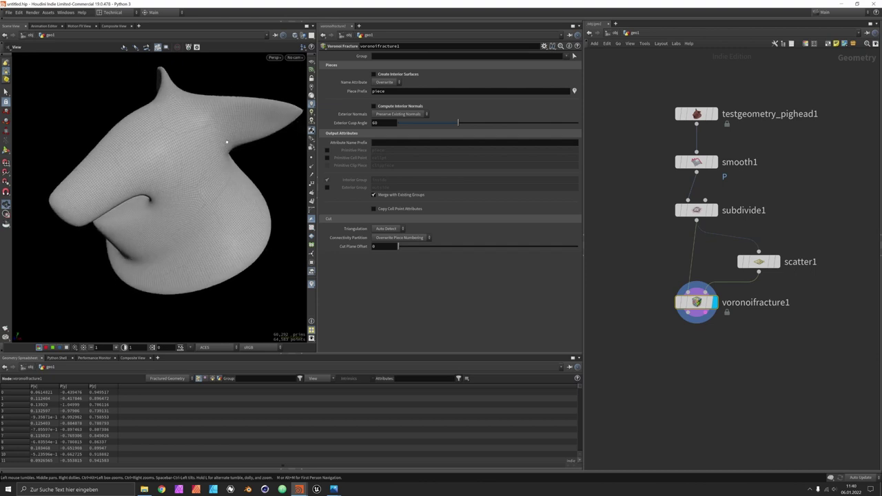
{"action": "left_click_drag", "start_coordinate": [169, 156], "coordinate": [161, 146]}
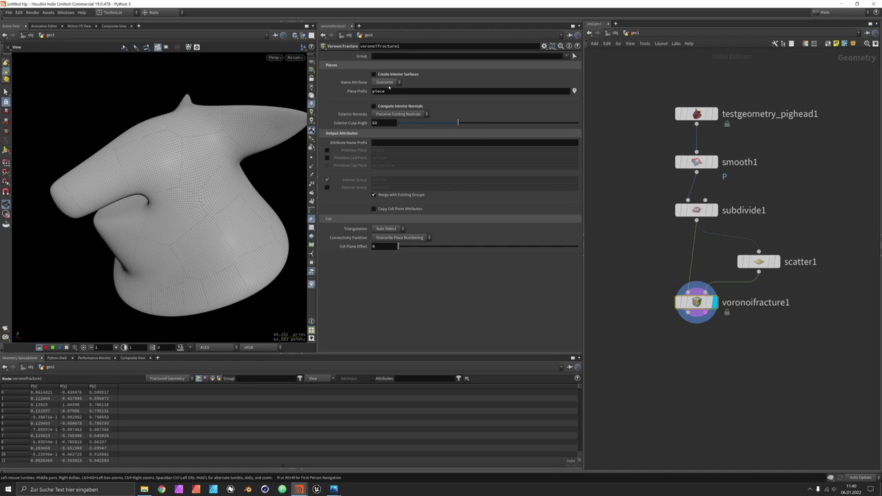
Enable the Primitive Piece output attribute on the Voronoi Fracture node and check its values in the primitive spreadsheet.
{"action": "left_click", "coordinate": [213, 378]}
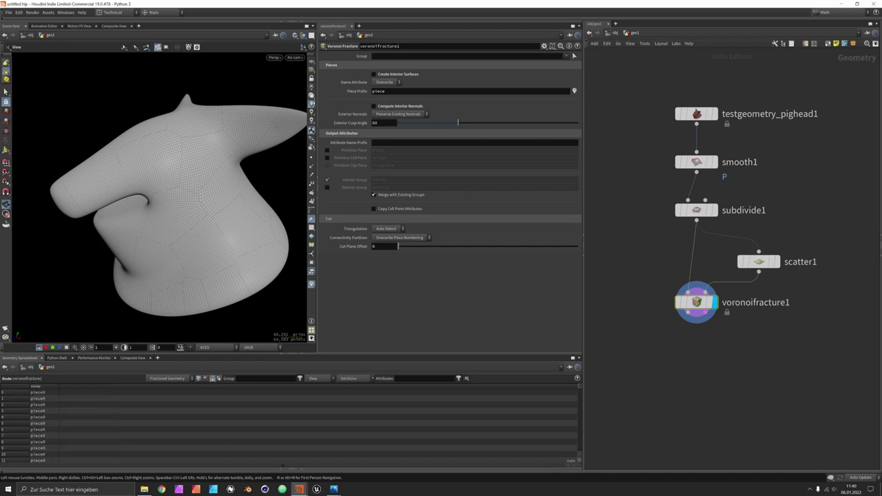
{"action": "left_click", "coordinate": [327, 150]}
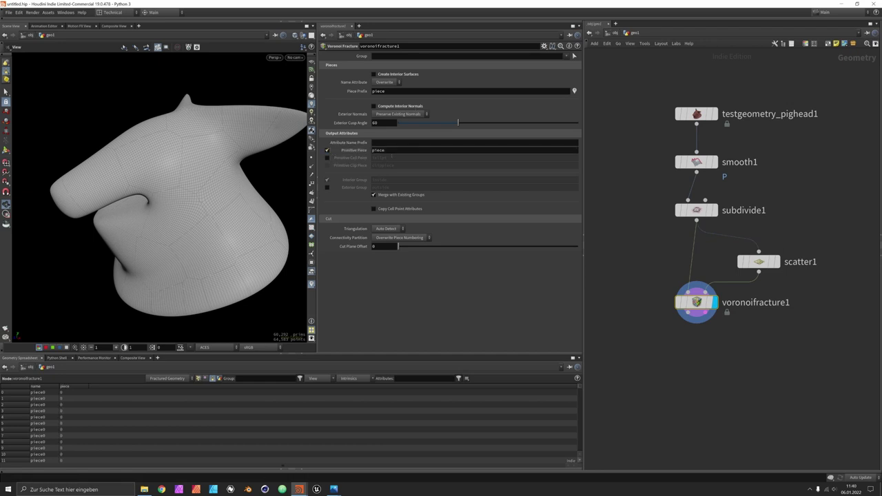
{"action": "left_click", "coordinate": [79, 388]}
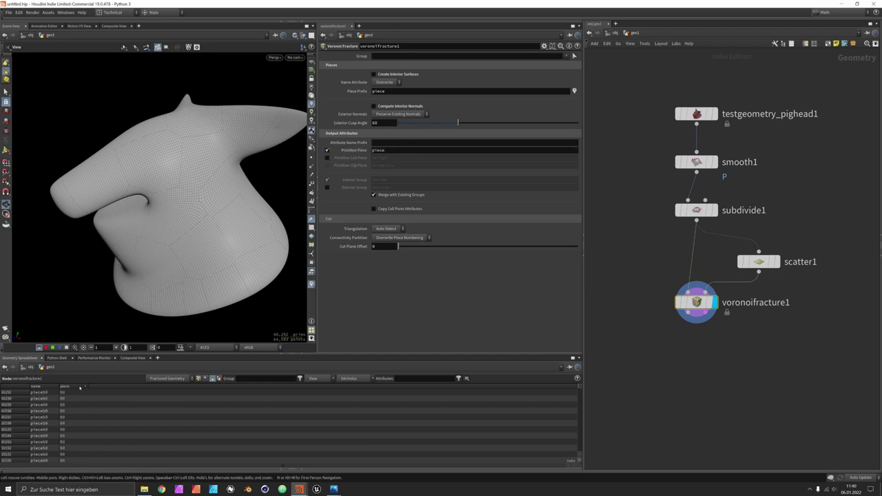
{"action": "left_click", "coordinate": [79, 387]}
Append an Attribute Delete node to the Voronoi Fracture output, remove the primitive attribute name and align the node below it.
{"action": "key", "text": "Tab"}
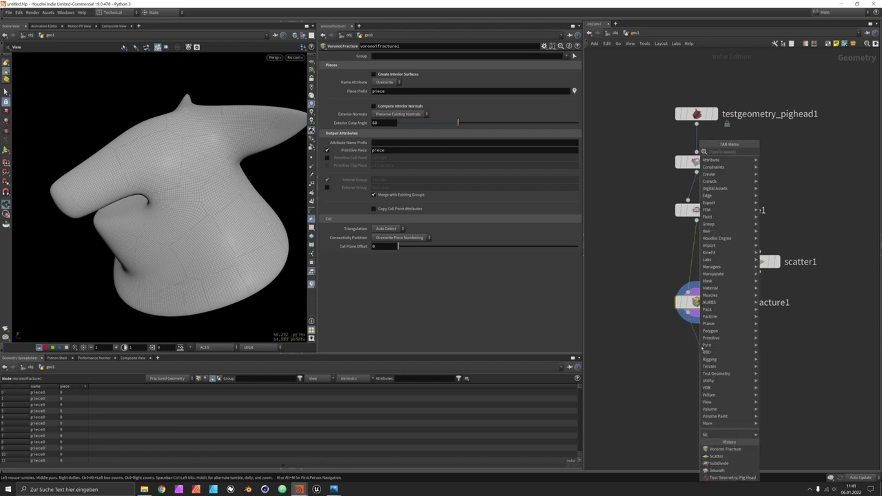
{"action": "type", "text": "adel"}
{"action": "key", "text": "Return"}
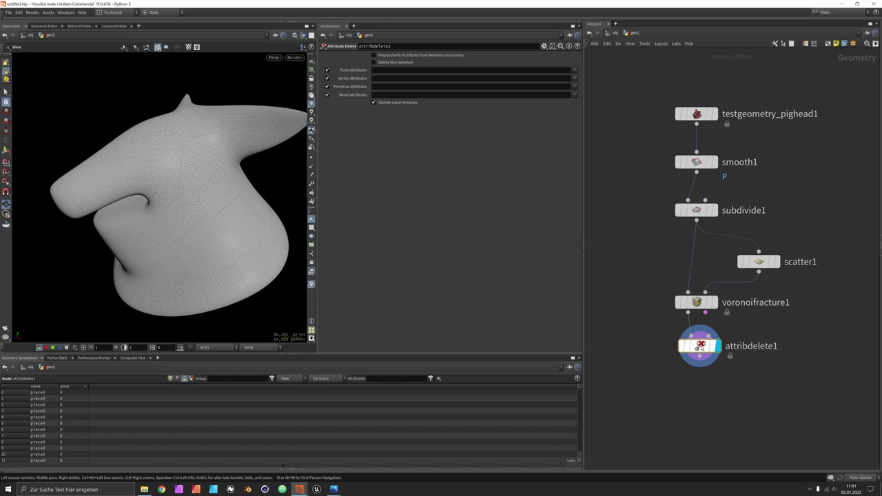
{"action": "left_click", "coordinate": [575, 86]}
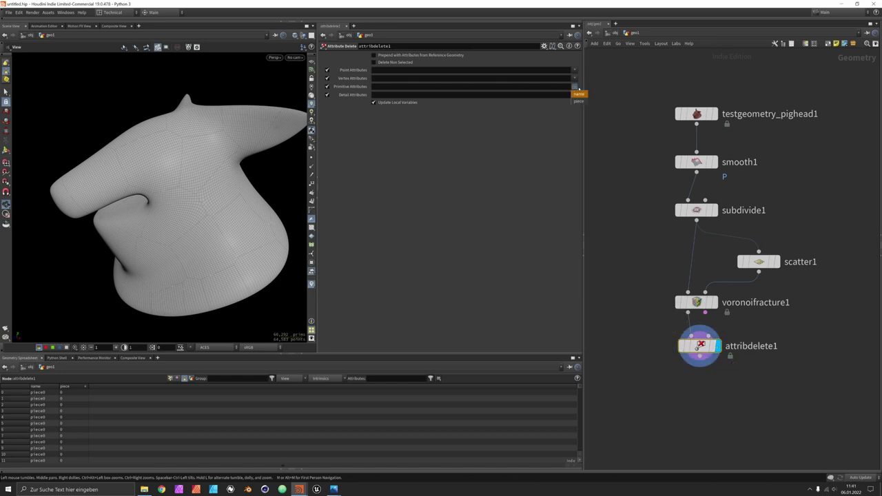
{"action": "left_click", "coordinate": [578, 94]}
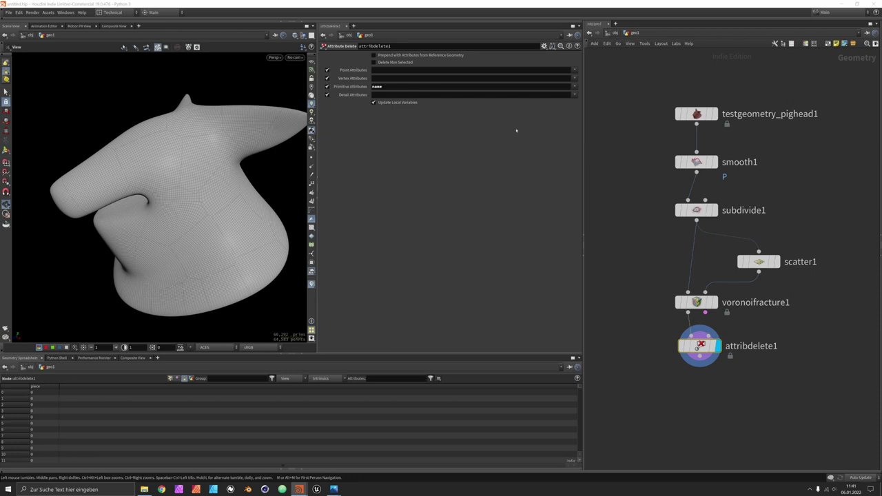
{"action": "left_click_drag", "start_coordinate": [713, 348], "coordinate": [709, 351]}
Preview the fractured pieces with a temporary Exploded View node after the Attribute Delete node, reducing its uniform scale, and delete it.
{"action": "middle_click_drag", "start_coordinate": [722, 404], "coordinate": [714, 351]}
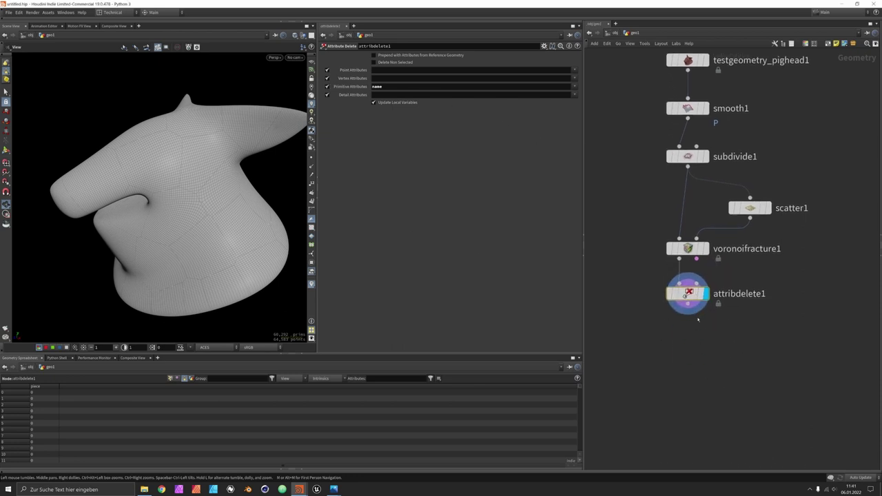
{"action": "key", "text": "Tab"}
{"action": "type", "text": "explo"}
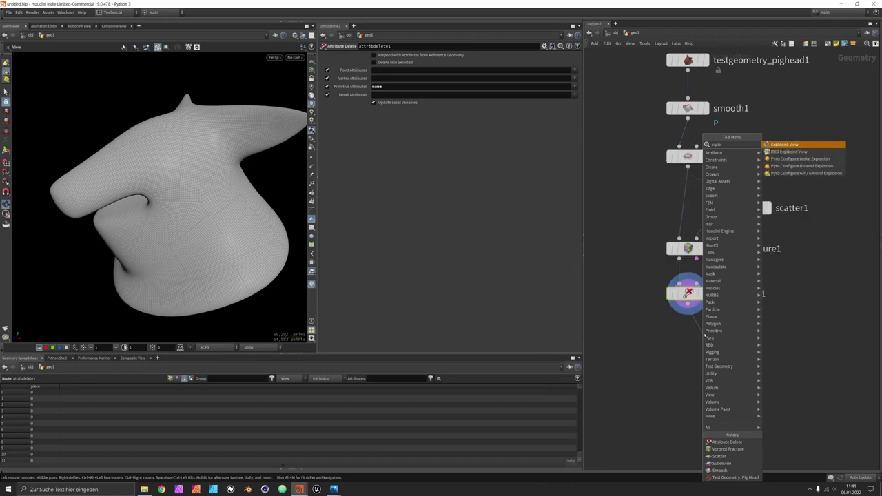
{"action": "key", "text": "Return"}
{"action": "left_click_drag", "start_coordinate": [433, 88], "coordinate": [410, 94]}
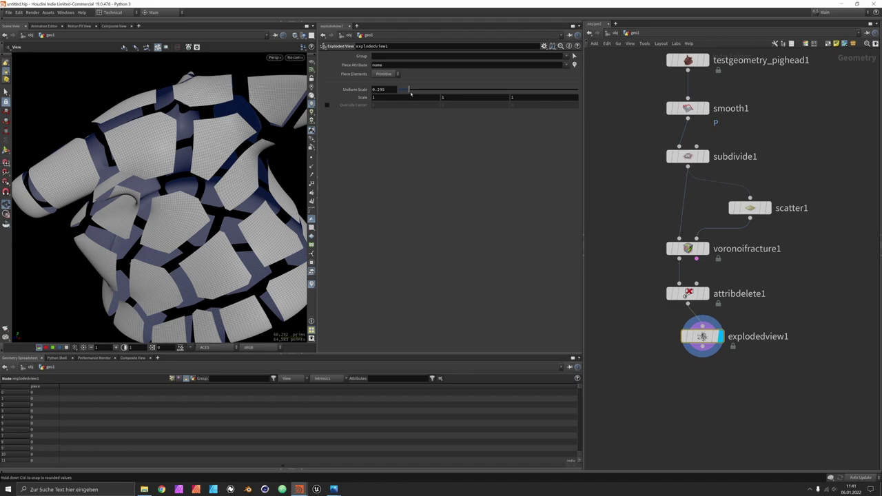
{"action": "key", "text": "Delete"}
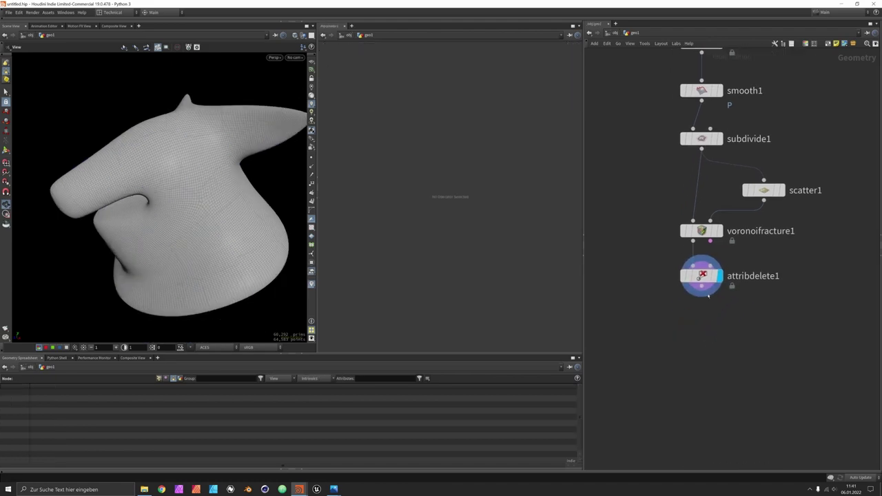
Branch a Group node off the Attribute Delete output and place it below and to the side.
{"action": "left_click", "coordinate": [703, 287]}
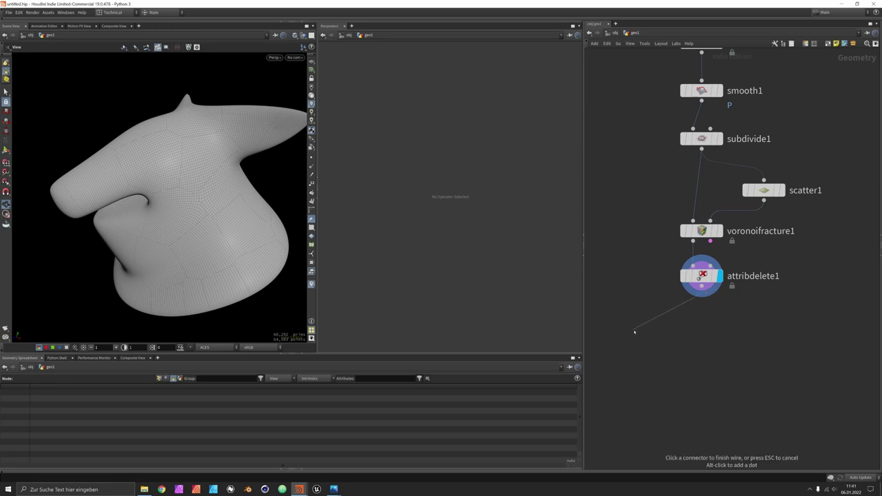
{"action": "key", "text": "Tab"}
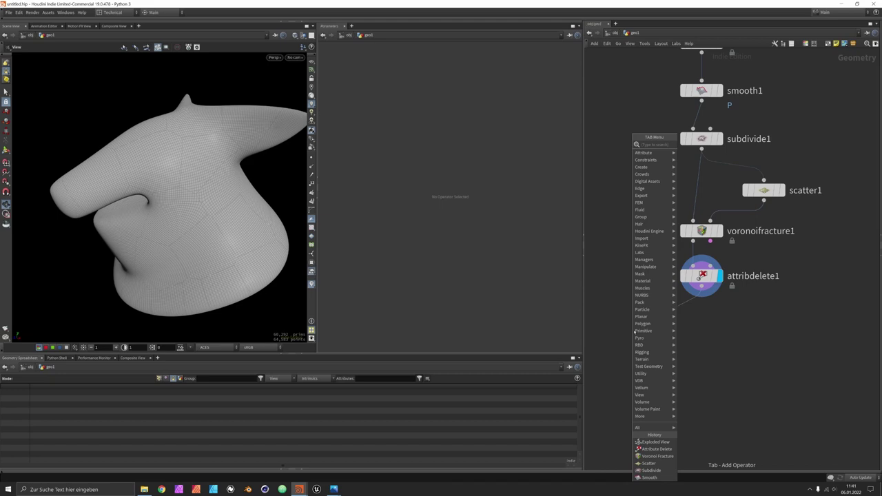
{"action": "type", "text": "gruo"}
{"action": "key", "text": "BackSpace"}
{"action": "key", "text": "BackSpace"}
{"action": "type", "text": "ou"}
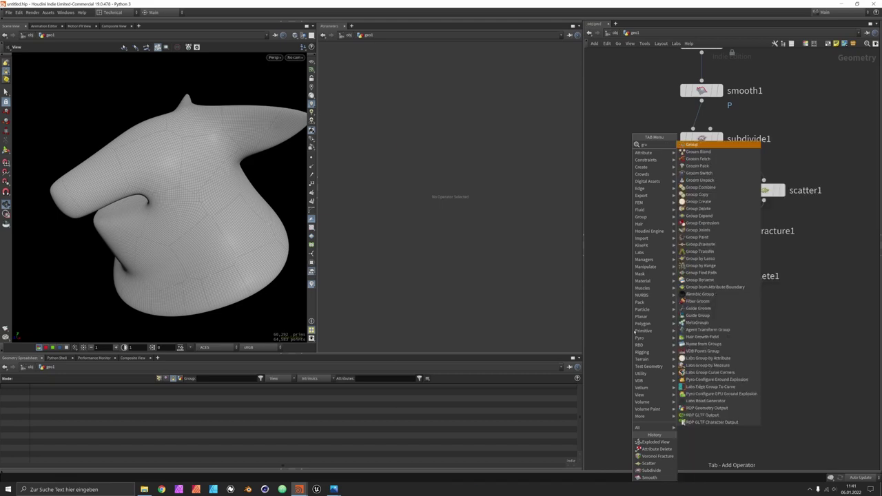
{"action": "key", "text": "Return"}
{"action": "left_click", "coordinate": [632, 330]}
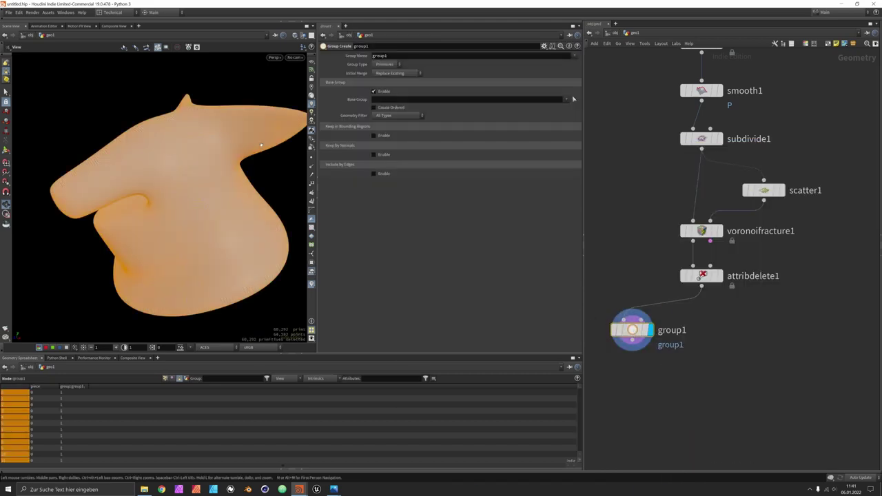
Make the group a point group of unshared edges only, with the base group disabled, and name it boundary.
{"action": "left_click", "coordinate": [393, 65]}
{"action": "left_click", "coordinate": [383, 78]}
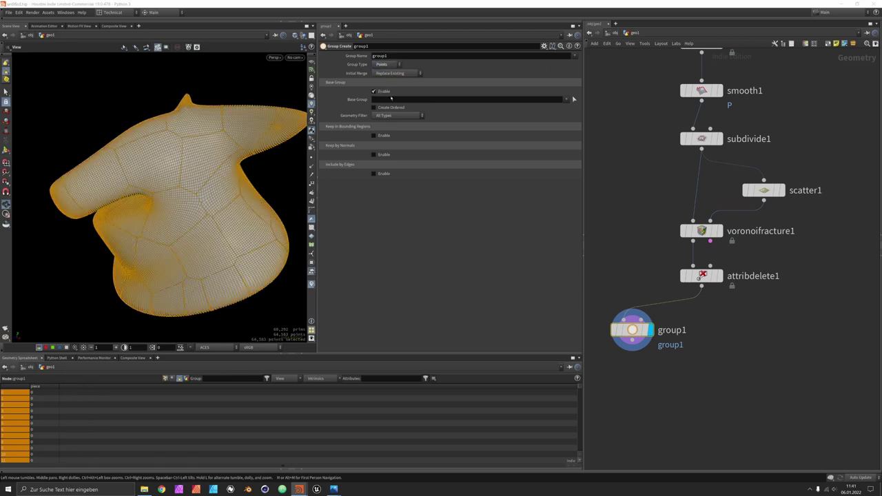
{"action": "left_click", "coordinate": [374, 148]}
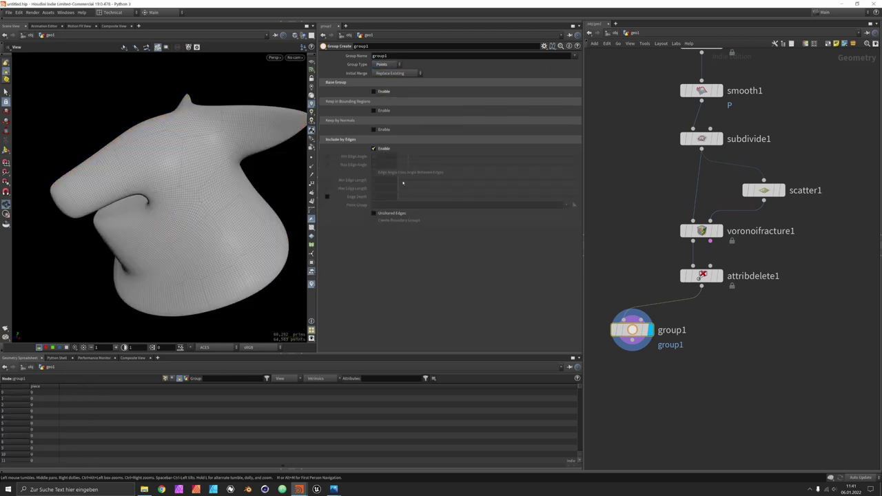
{"action": "left_click", "coordinate": [375, 214]}
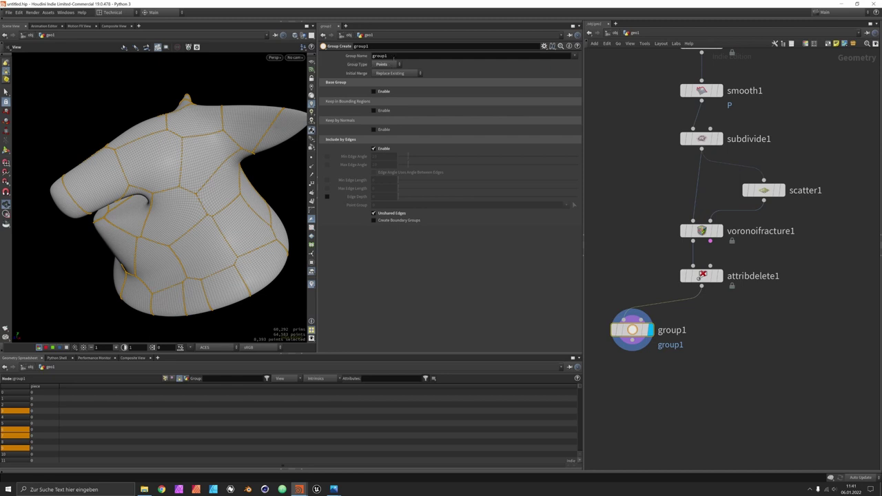
{"action": "left_click", "coordinate": [393, 56]}
{"action": "type", "text": "bou"}
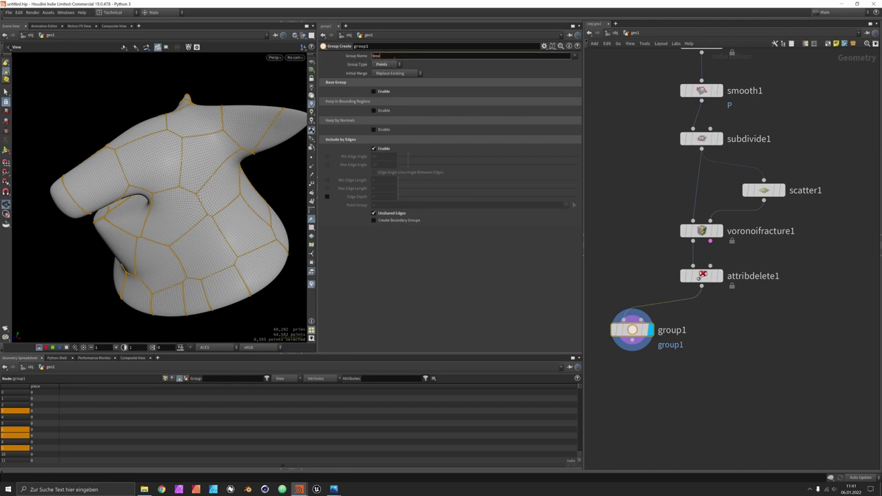
{"action": "type", "text": "ndary"}
{"action": "key", "text": "Return"}
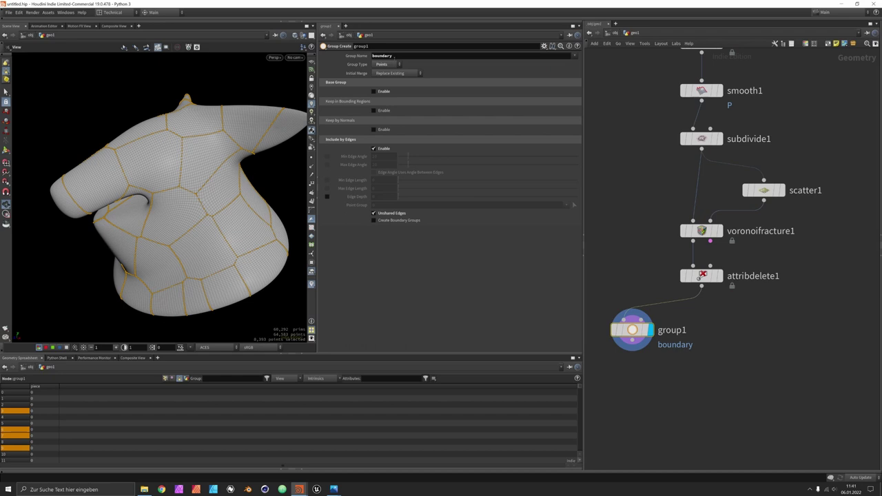
Append a Distance Along Geometry node to the Group node's output.
{"action": "middle_click_drag", "start_coordinate": [650, 361], "coordinate": [645, 321]}
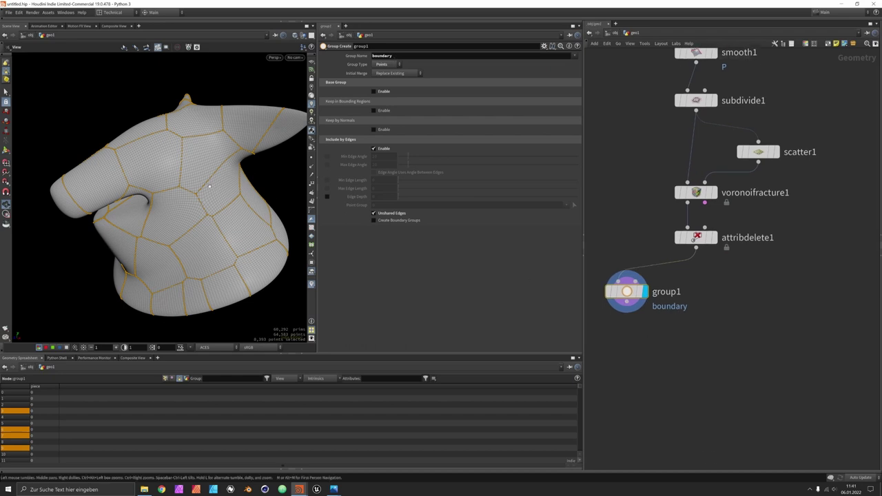
{"action": "left_click_drag", "start_coordinate": [204, 178], "coordinate": [208, 177]}
{"action": "key", "text": "Tab"}
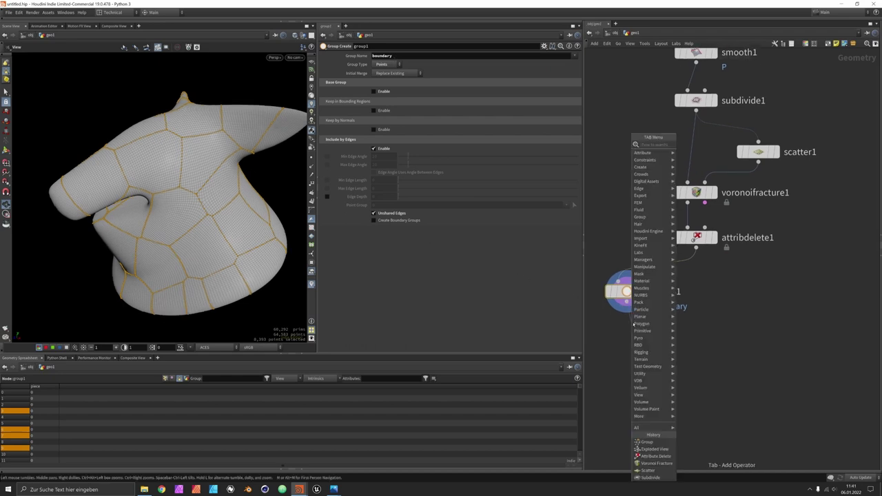
{"action": "type", "text": "dista"}
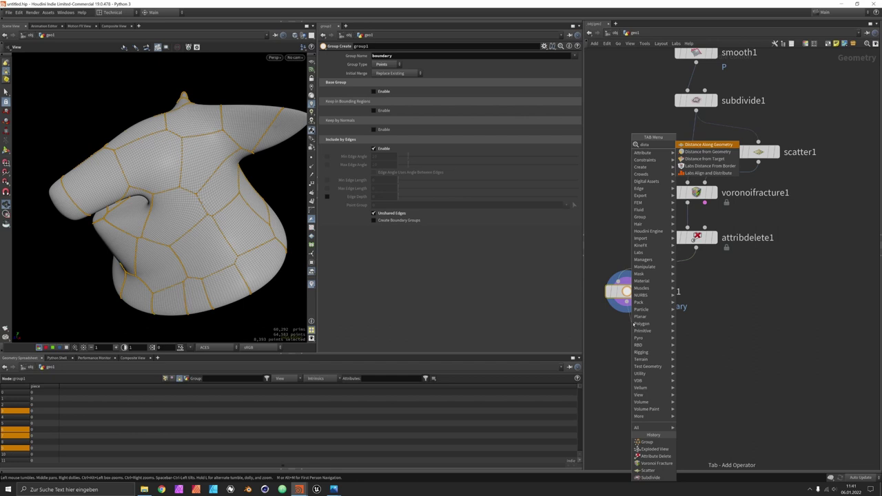
{"action": "key", "text": "Escape"}
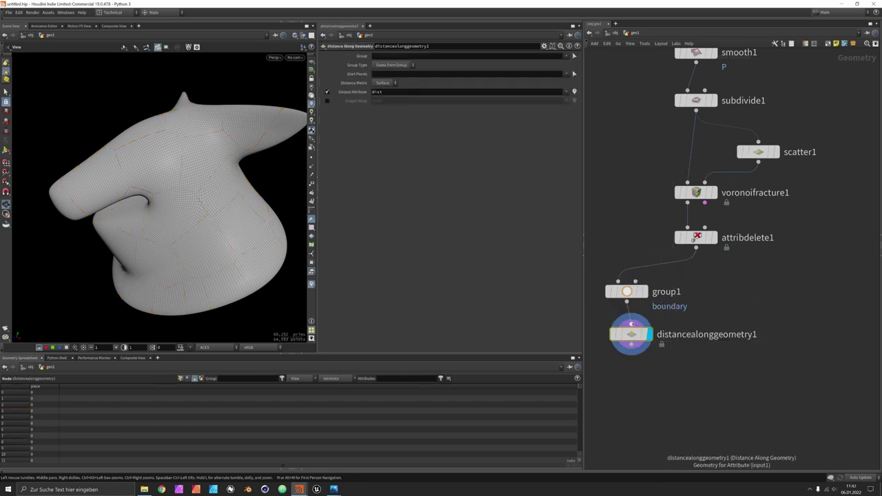
Use the boundary group as the distance node's start points, align it under the Group node and preview its distance falloff.
{"action": "left_click", "coordinate": [566, 75]}
{"action": "left_click", "coordinate": [574, 82]}
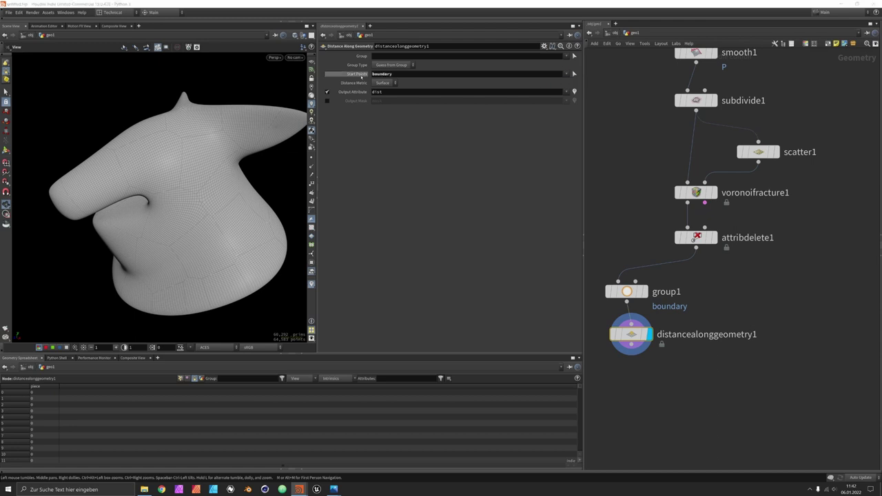
{"action": "left_click_drag", "start_coordinate": [632, 334], "coordinate": [627, 334]}
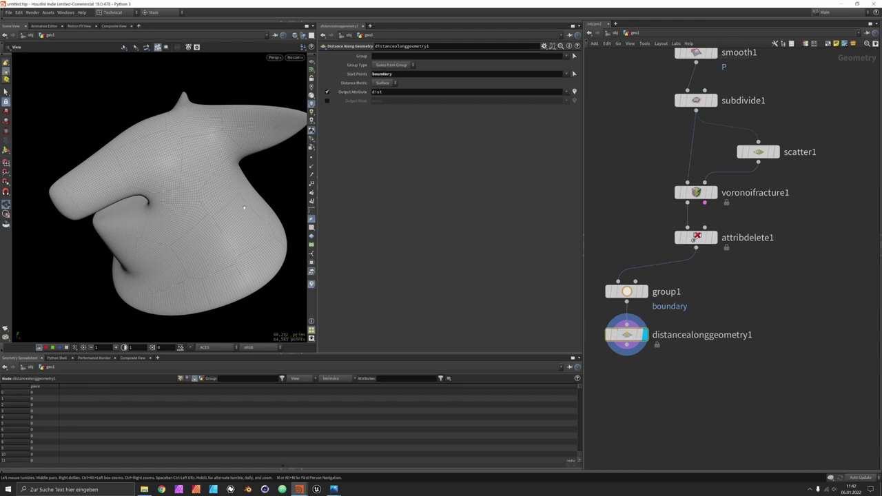
{"action": "key", "text": "Return"}
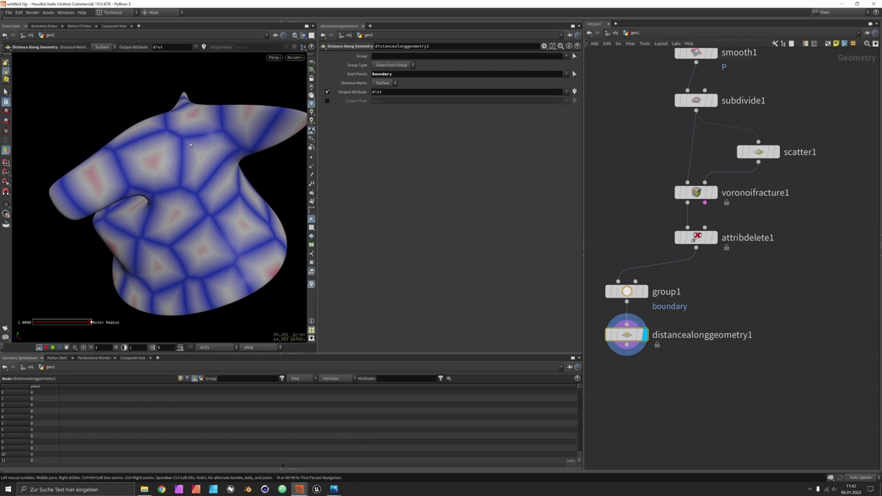
{"action": "key", "text": "Escape"}
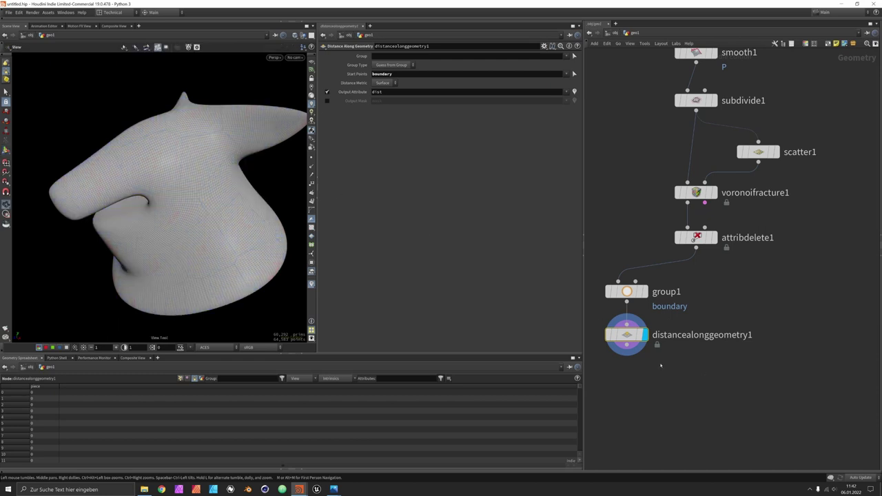
Append an Attribute Blur node to the Distance Along Geometry output and set its attribute to dist.
{"action": "key", "text": "Tab"}
{"action": "type", "text": "ab"}
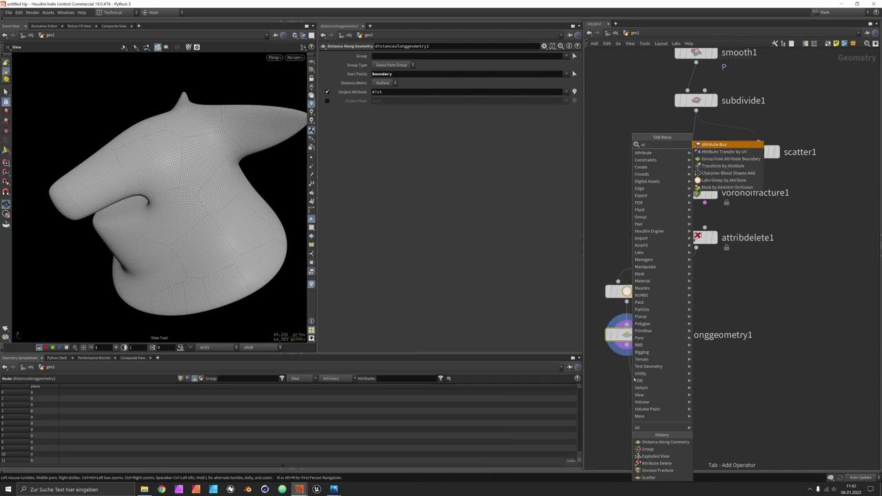
{"action": "key", "text": "Return"}
{"action": "left_click", "coordinate": [633, 378]}
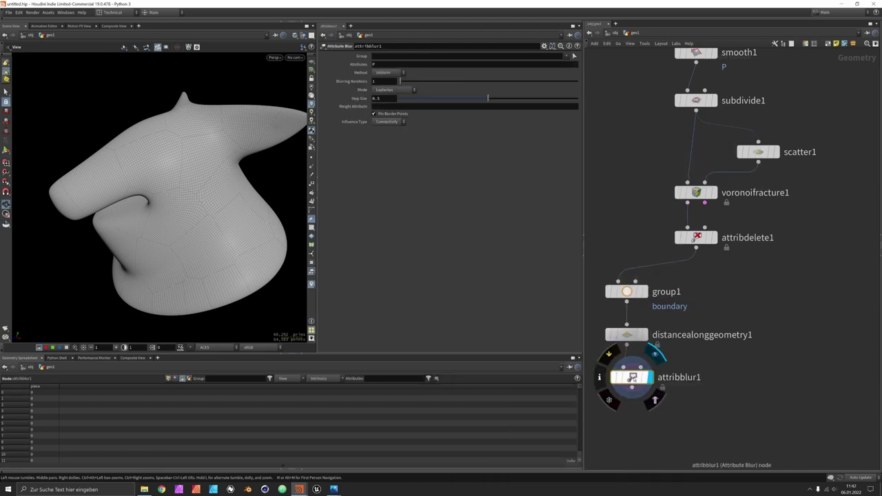
{"action": "left_click", "coordinate": [374, 64]}
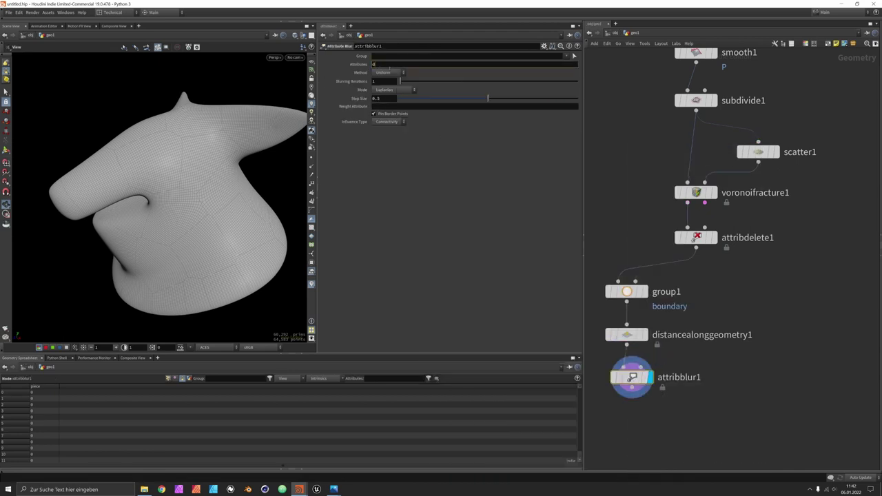
{"action": "key", "text": "Return"}
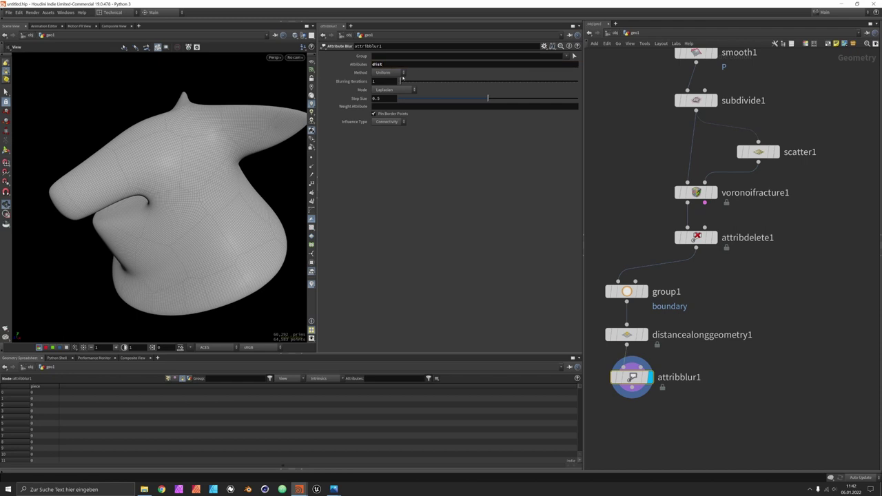
Set the Attribute Blur node's blurring iterations to 7 and align it under the distance node.
{"action": "left_click_drag", "start_coordinate": [407, 82], "coordinate": [417, 81]}
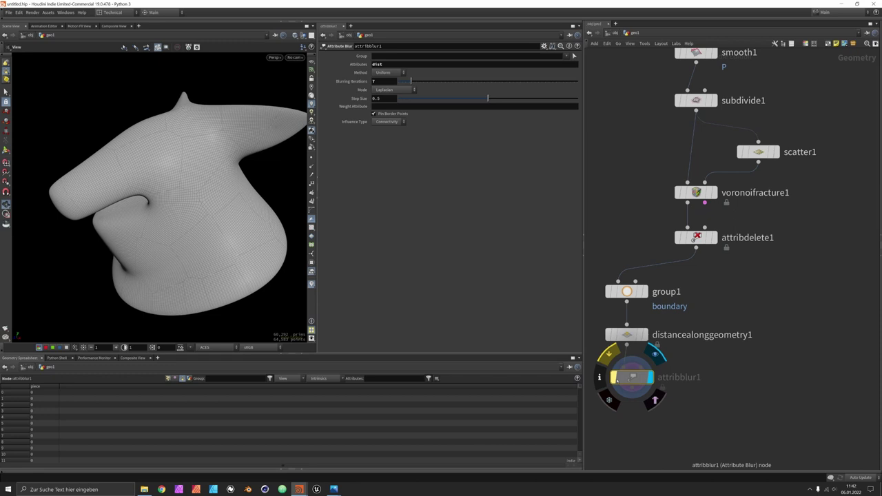
{"action": "left_click_drag", "start_coordinate": [633, 379], "coordinate": [627, 381]}
Append an Attribute Remap node to the Attribute Blur output.
{"action": "middle_click_drag", "start_coordinate": [715, 412], "coordinate": [709, 350]}
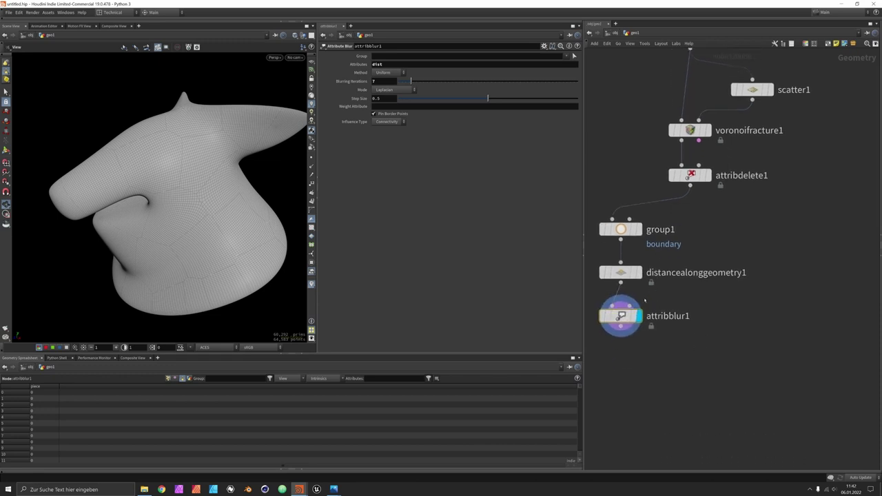
{"action": "key", "text": "Tab"}
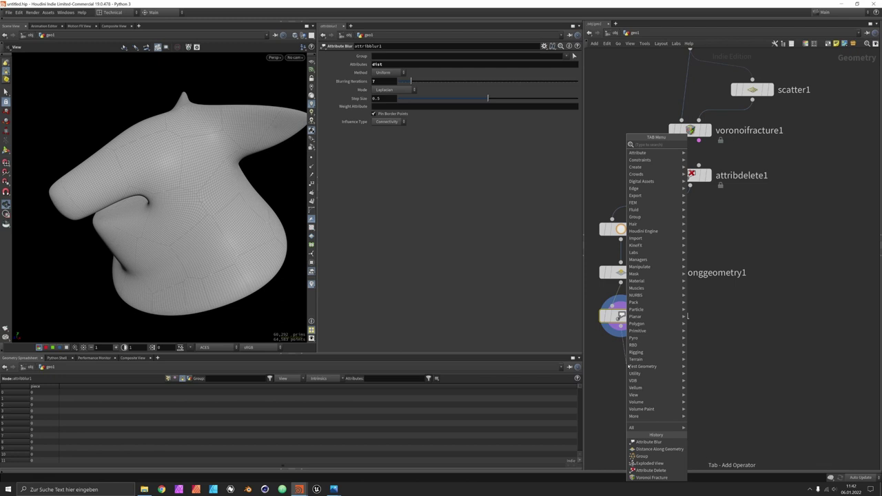
{"action": "type", "text": "attr"}
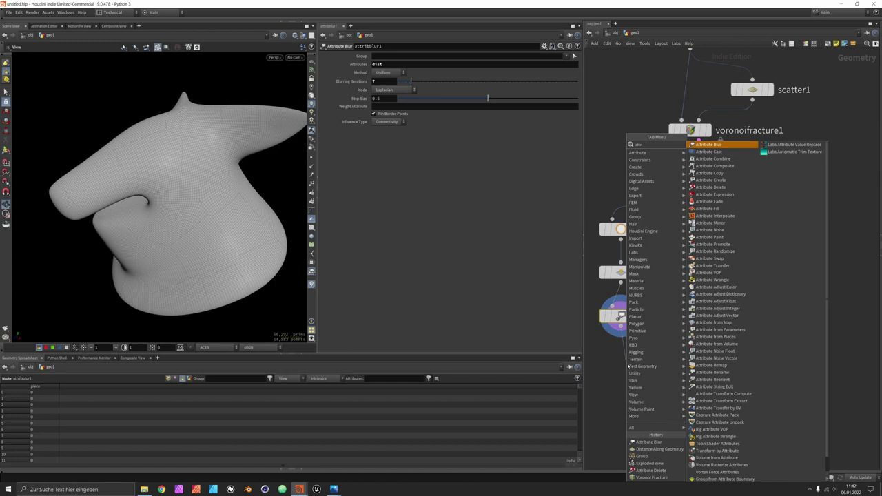
{"action": "type", "text": "rema"}
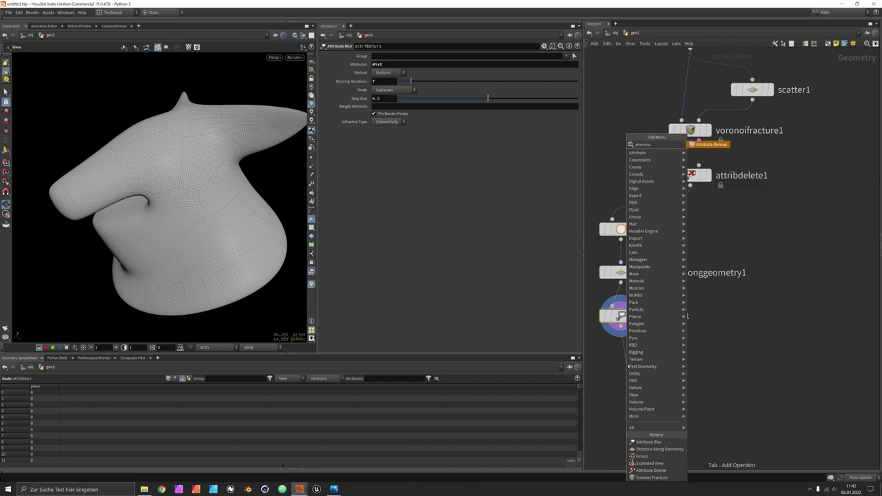
{"action": "key", "text": "Return"}
{"action": "left_click", "coordinate": [625, 366]}
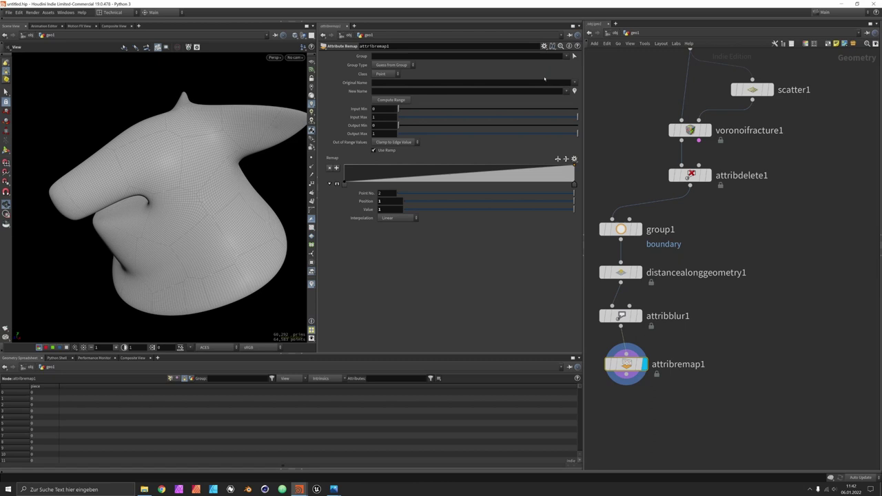
Remap the dist attribute with input maximum 0.085 and output maximum 0.101, with the ramp disabled.
{"action": "left_click", "coordinate": [575, 83]}
{"action": "left_click", "coordinate": [578, 91]}
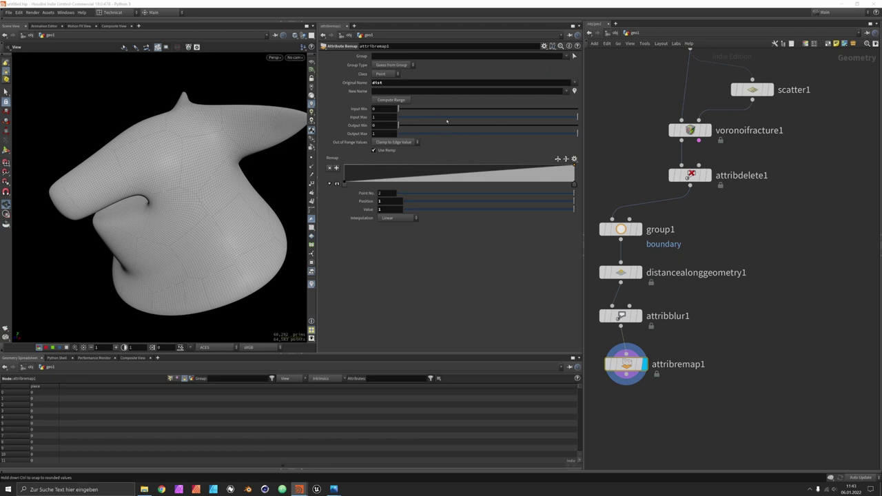
{"action": "left_click_drag", "start_coordinate": [446, 120], "coordinate": [416, 134]}
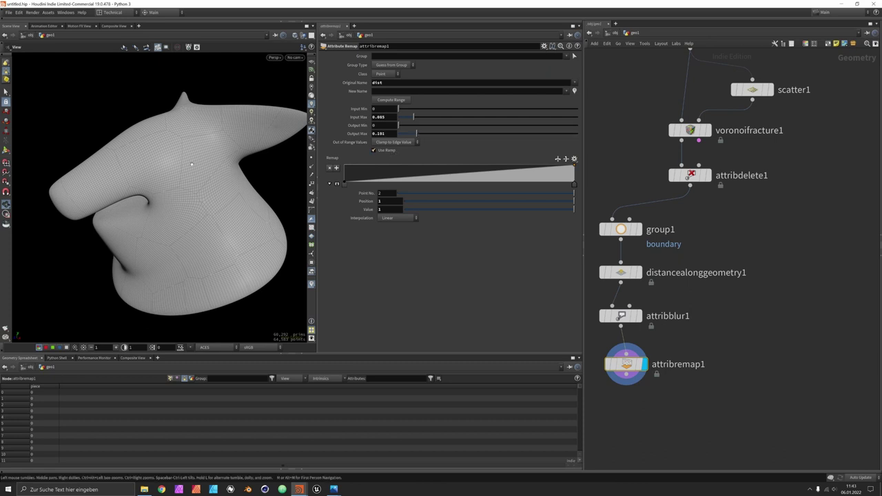
{"action": "left_click", "coordinate": [386, 151]}
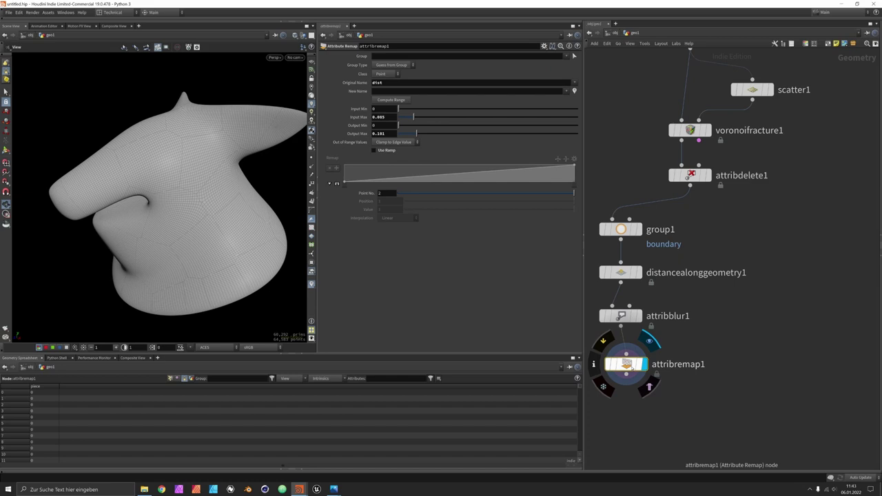
Append a Soft Peak node to the Attribute Remap output.
{"action": "middle_click_drag", "start_coordinate": [632, 408], "coordinate": [636, 380]}
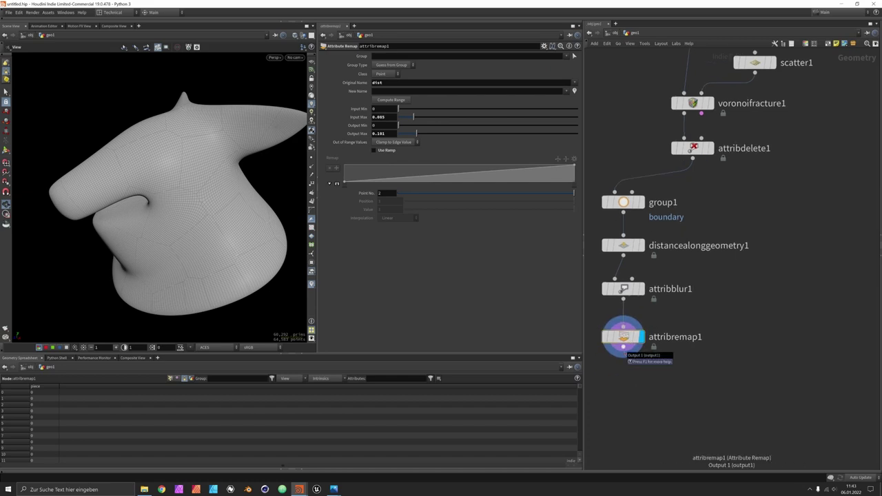
{"action": "key", "text": "Tab"}
{"action": "type", "text": "so"}
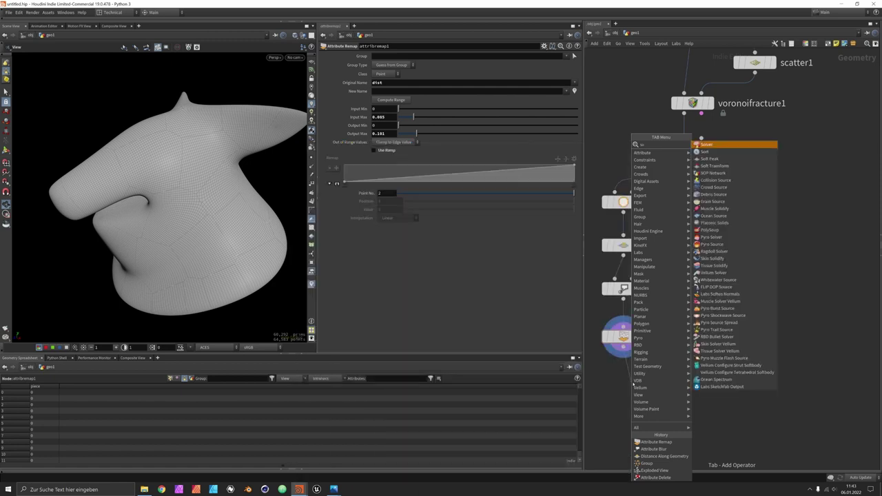
{"action": "type", "text": "ftp"}
{"action": "key", "text": "Return"}
{"action": "left_click", "coordinate": [624, 383]}
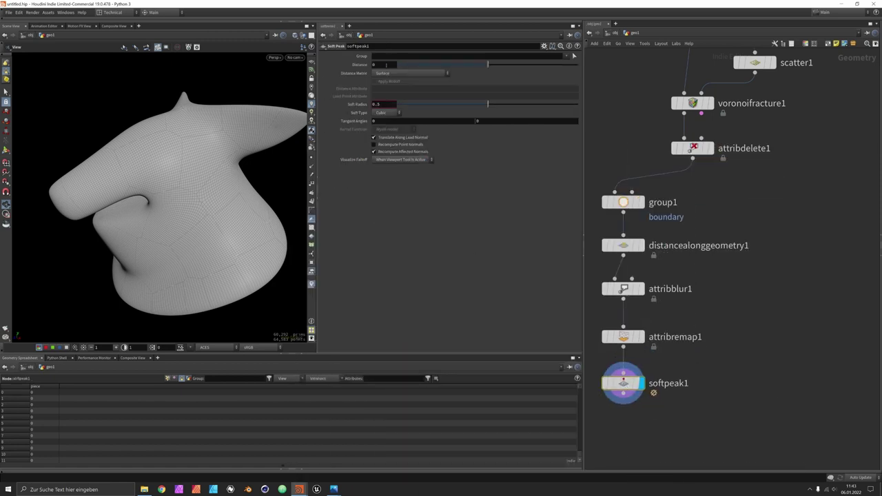
Make the Soft Peak node use the dist attribute as its distance metric and increase its peak distance.
{"action": "left_click_drag", "start_coordinate": [488, 65], "coordinate": [492, 64]}
{"action": "left_click", "coordinate": [388, 73]}
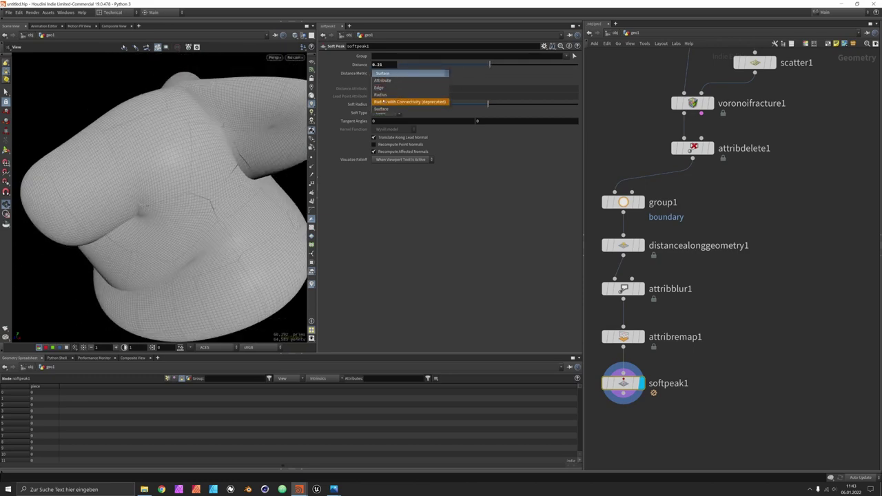
{"action": "left_click", "coordinate": [383, 81]}
{"action": "left_click", "coordinate": [399, 90]}
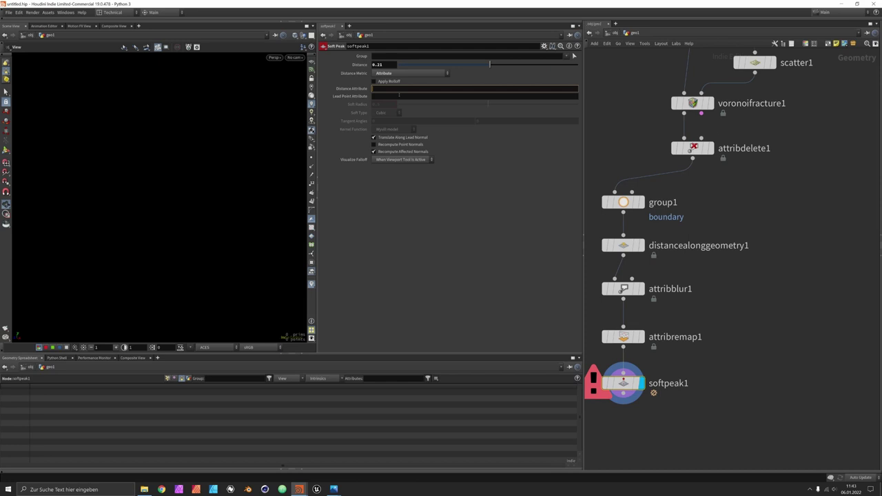
{"action": "type", "text": "dist"}
{"action": "key", "text": "Return"}
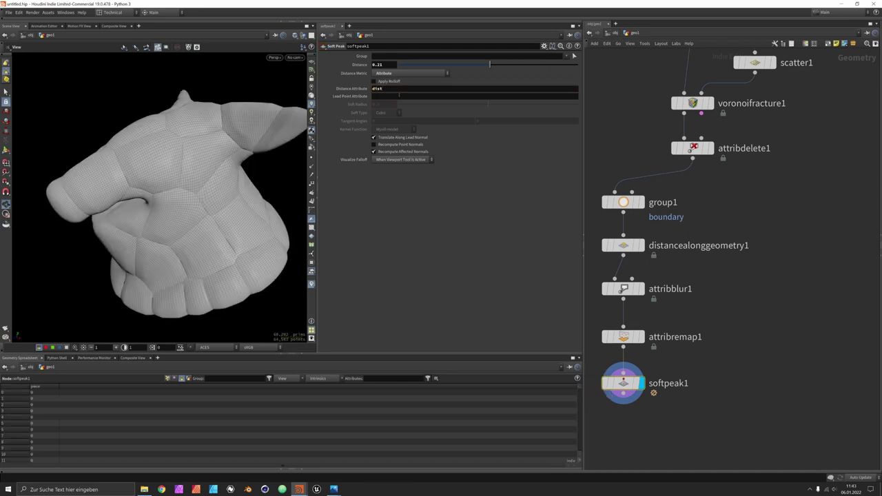
{"action": "left_click_drag", "start_coordinate": [490, 64], "coordinate": [492, 64]}
Set the remap's input maximum to 0.087 and output maximum to 1, and reduce the Soft Peak distance to 0.08.
{"action": "left_click", "coordinate": [623, 336]}
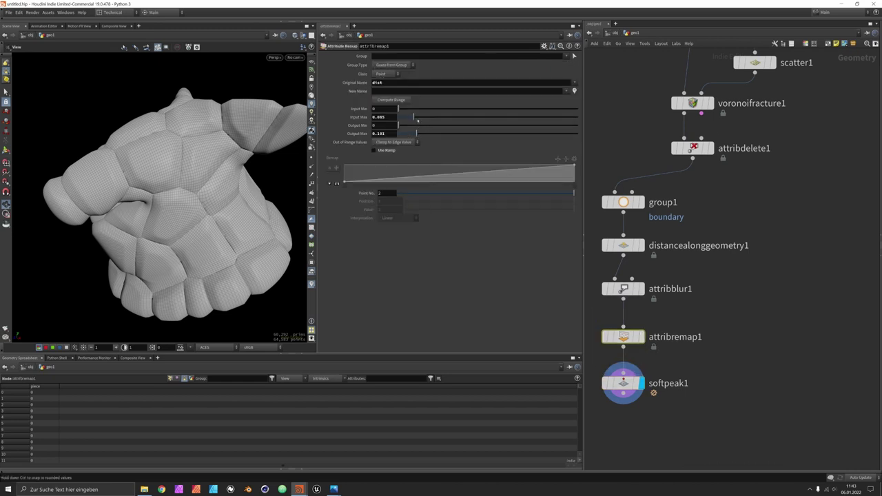
{"action": "left_click_drag", "start_coordinate": [417, 120], "coordinate": [578, 134]}
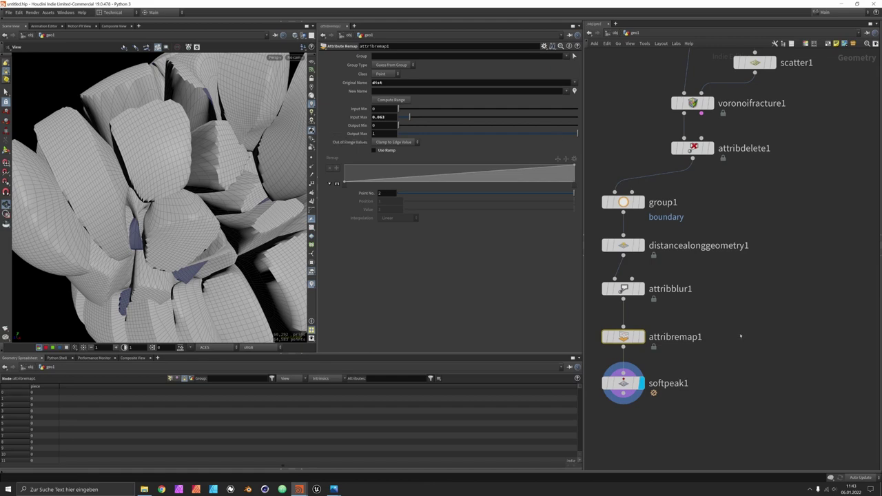
{"action": "left_click", "coordinate": [623, 382]}
{"action": "left_click_drag", "start_coordinate": [495, 64], "coordinate": [489, 66]}
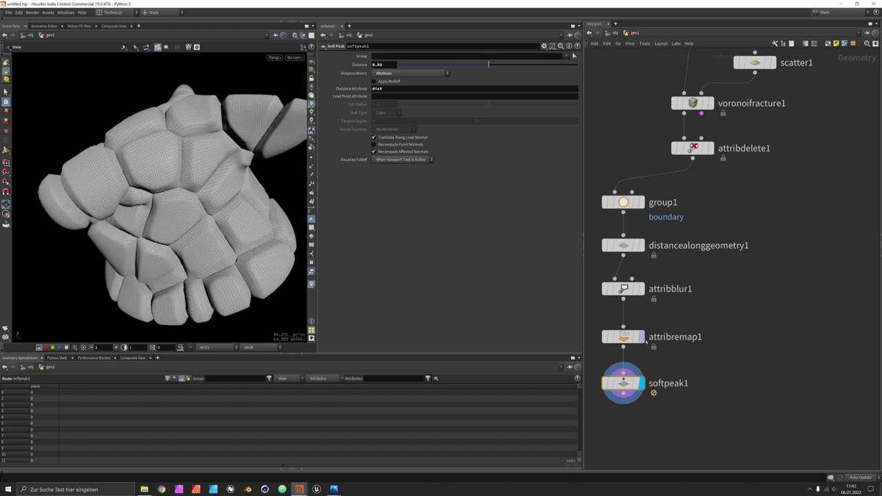
{"action": "left_click", "coordinate": [620, 336]}
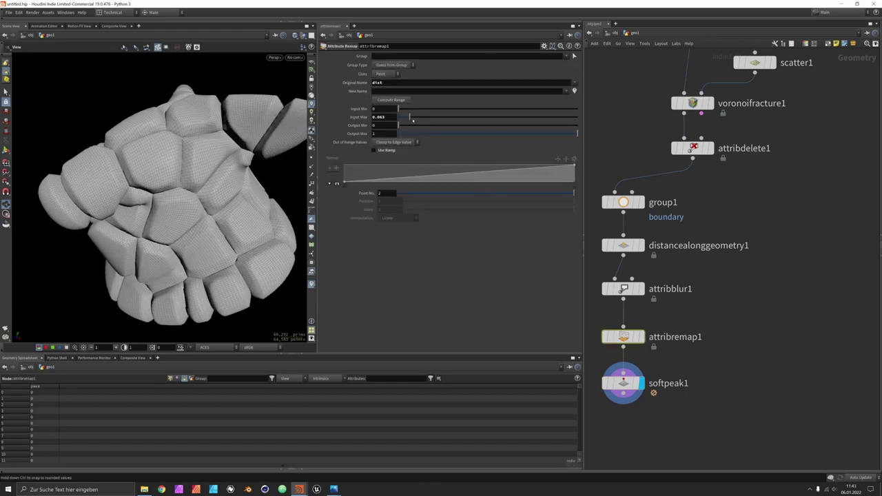
{"action": "left_click_drag", "start_coordinate": [409, 117], "coordinate": [416, 119]}
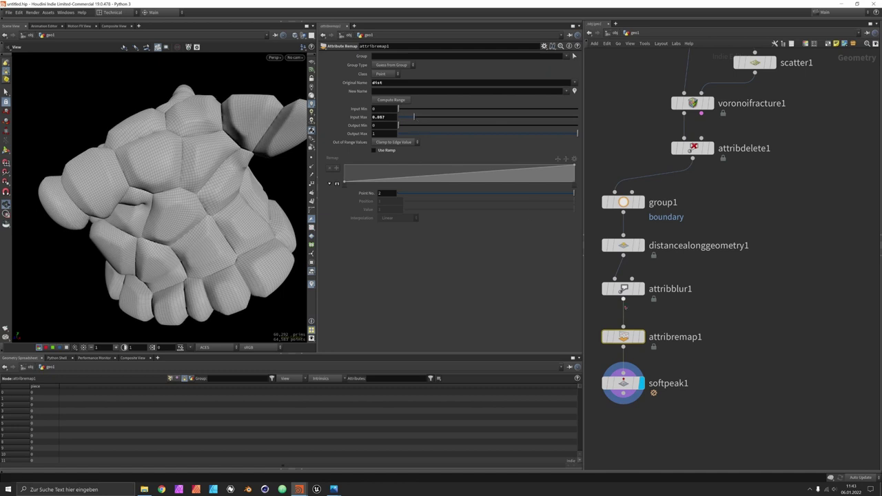
Test the Attribute Blur without any iterations, and set its blurring iterations to 23 for softer patches.
{"action": "left_click", "coordinate": [623, 288]}
{"action": "left_click_drag", "start_coordinate": [407, 80], "coordinate": [395, 82]}
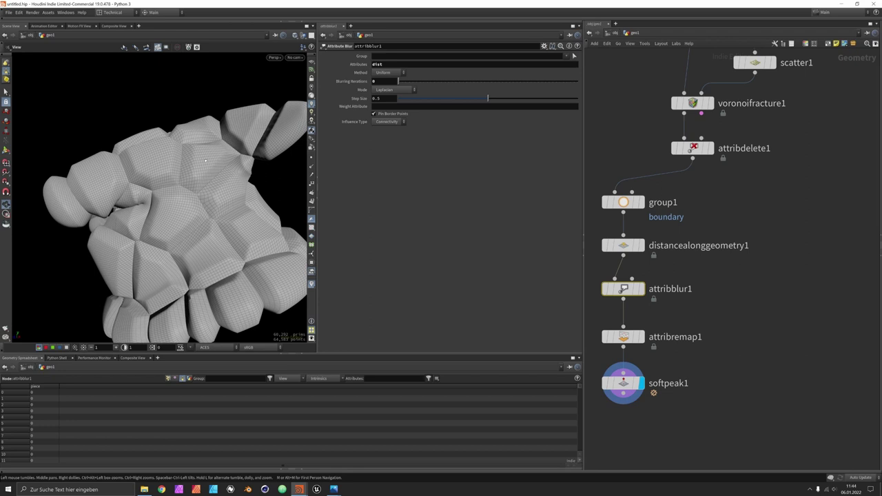
{"action": "left_click_drag", "start_coordinate": [399, 82], "coordinate": [440, 84]}
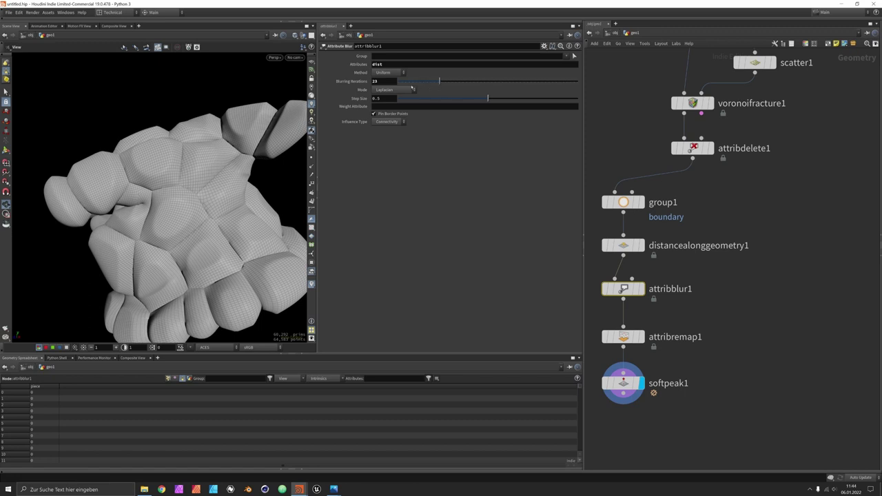
{"action": "left_click_drag", "start_coordinate": [244, 178], "coordinate": [205, 179]}
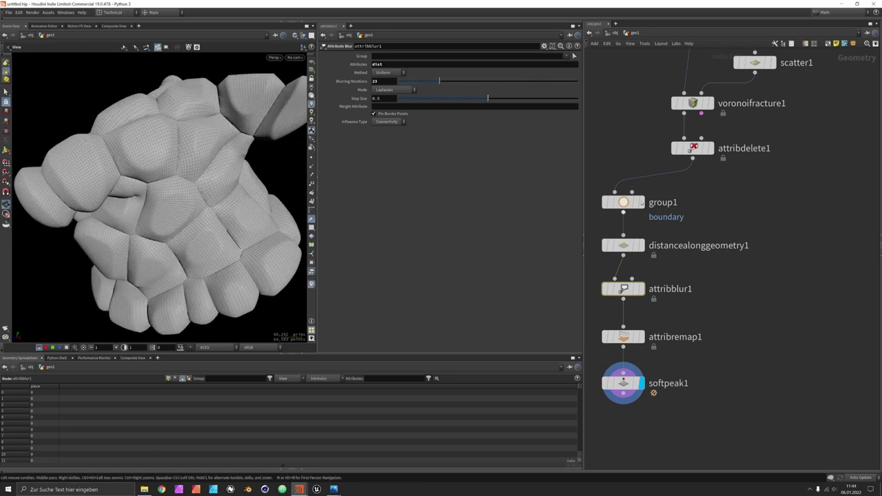
Try a depth of 4 on the Subdivide node above the fracture, and set it back to 3.
{"action": "middle_click_drag", "start_coordinate": [732, 194], "coordinate": [737, 242]}
{"action": "left_click", "coordinate": [702, 60]}
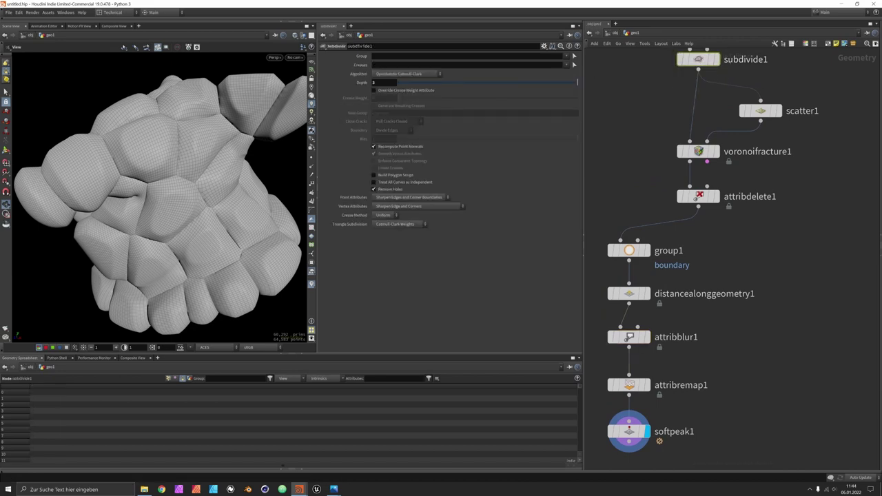
{"action": "left_click", "coordinate": [384, 84]}
{"action": "type", "text": "4"}
{"action": "key", "text": "Return"}
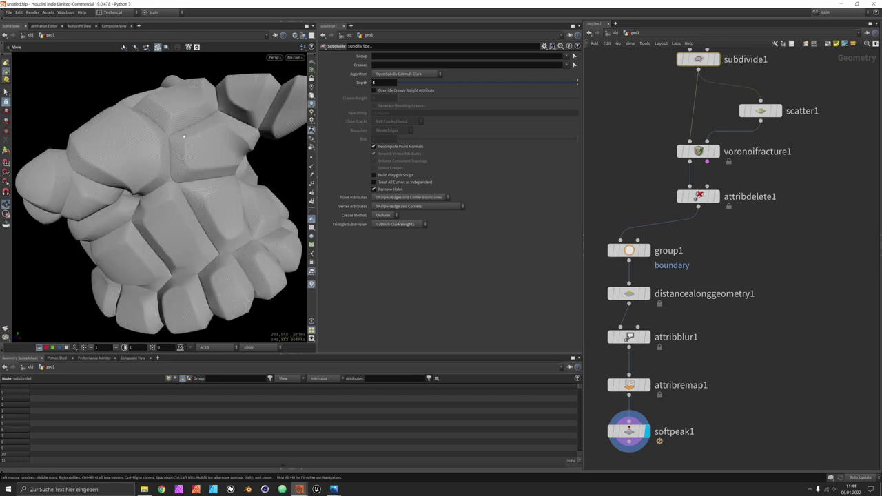
{"action": "double_click", "coordinate": [390, 86]}
{"action": "type", "text": "3"}
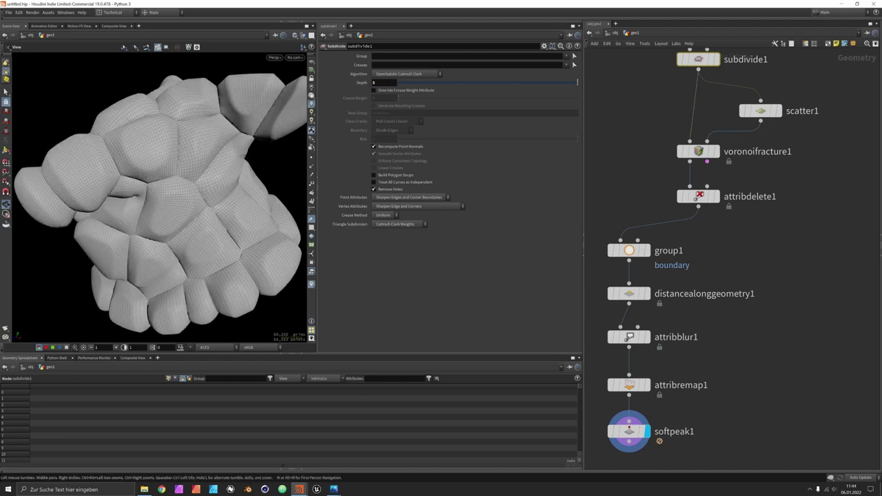
Reduce the Soft Peak node's distance to 0.05 for flatter patches.
{"action": "left_click_drag", "start_coordinate": [162, 163], "coordinate": [173, 161]}
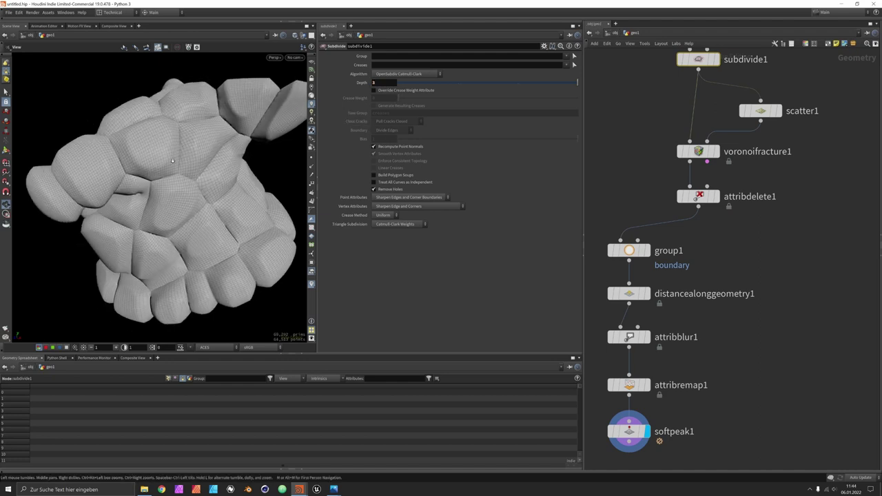
{"action": "scroll", "coordinate": [172, 161], "scroll_direction": "down", "scroll_amount": 2}
{"action": "left_click", "coordinate": [628, 431]}
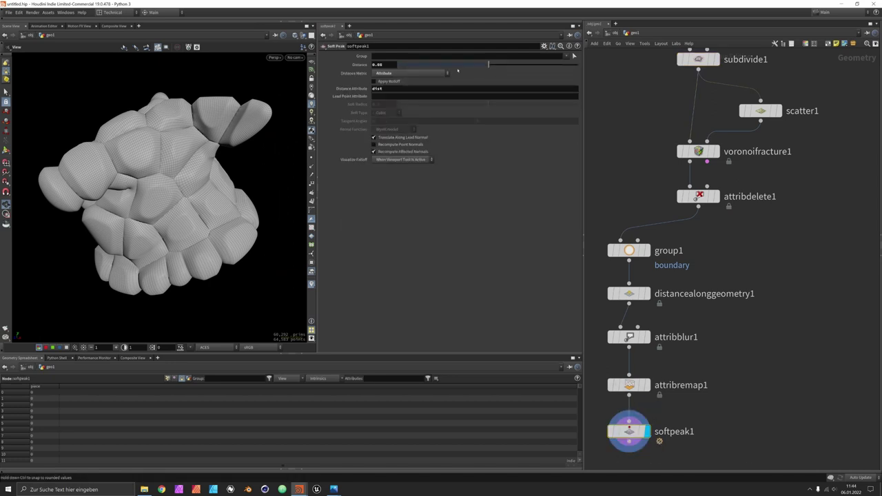
{"action": "left_click_drag", "start_coordinate": [490, 68], "coordinate": [490, 68]}
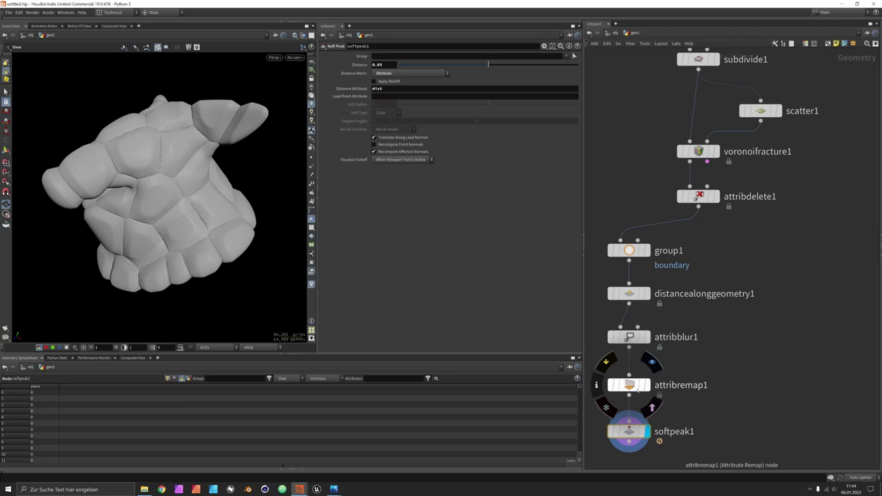
Enable the Attribute Remap's ramp and set both of its end points to B-Spline interpolation.
{"action": "left_click", "coordinate": [629, 385]}
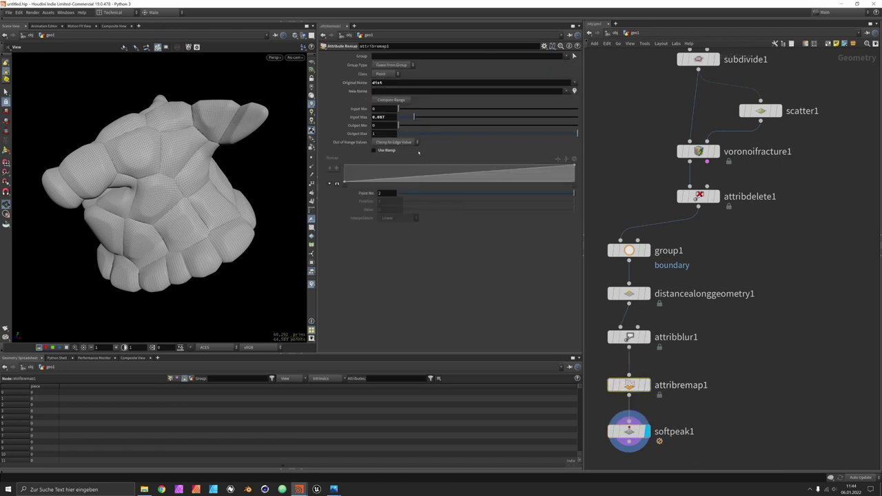
{"action": "left_click", "coordinate": [374, 150]}
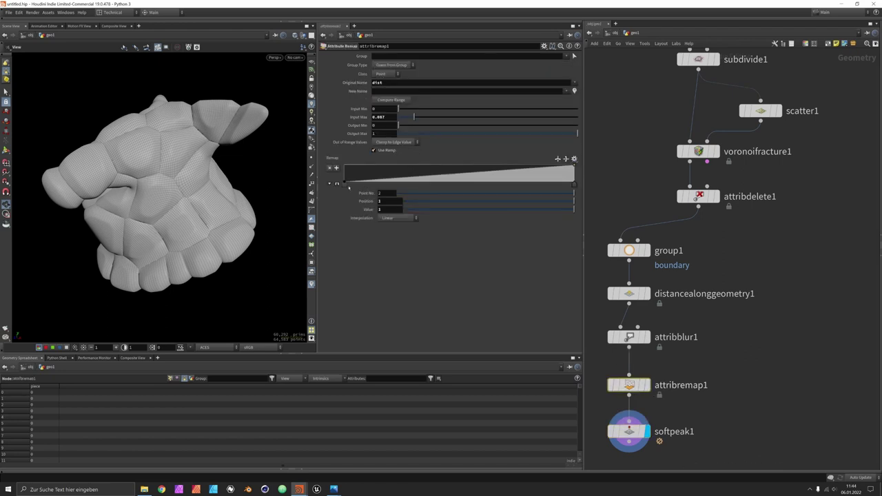
{"action": "left_click", "coordinate": [344, 184]}
{"action": "left_click", "coordinate": [399, 218]}
{"action": "left_click", "coordinate": [391, 260]}
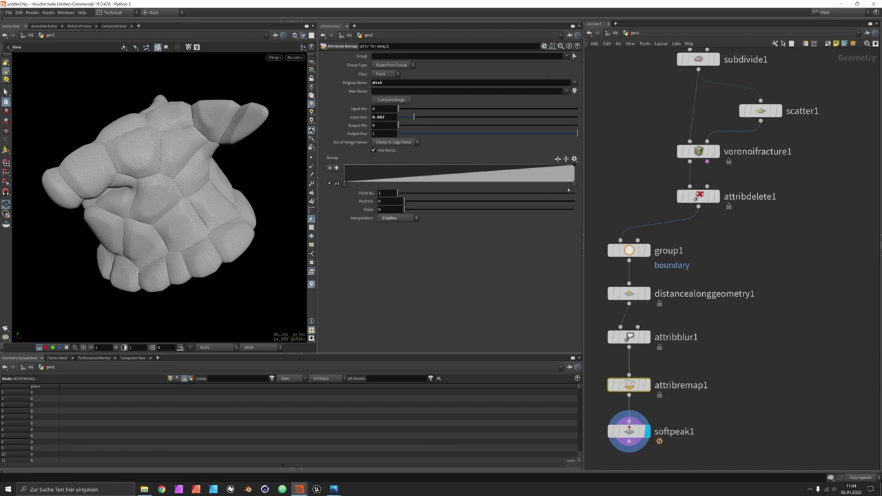
{"action": "left_click", "coordinate": [574, 184]}
{"action": "left_click", "coordinate": [399, 217]}
{"action": "left_click", "coordinate": [396, 261]}
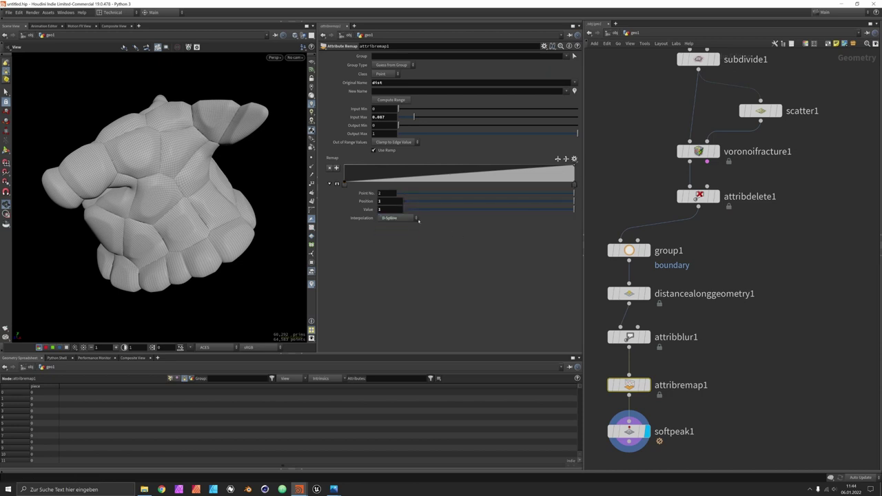
Add a ramp point at about position 0.396 and value 0.932 to round the patch profile, and inspect the head.
{"action": "mouse_move", "coordinate": [446, 178]}
{"action": "left_mouse_down"}
{"action": "mouse_move", "coordinate": [452, 183]}
{"action": "mouse_move", "coordinate": [436, 167]}
{"action": "left_mouse_up"}
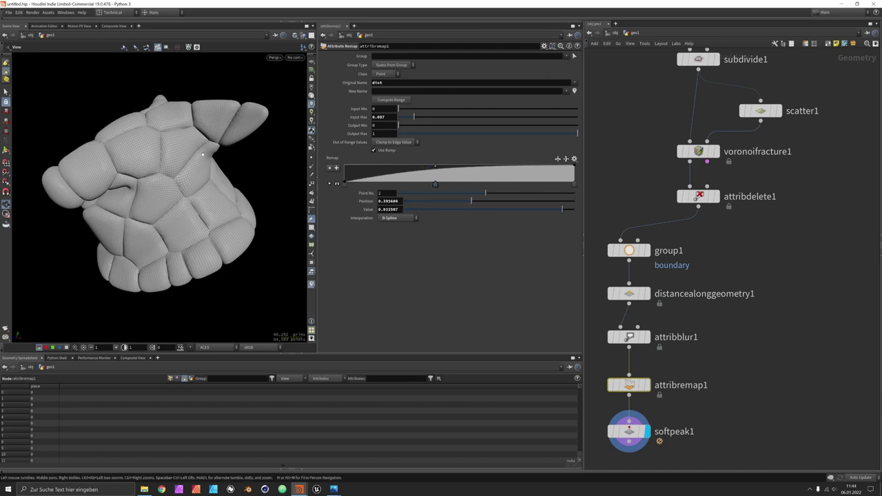
{"action": "left_click_drag", "start_coordinate": [169, 151], "coordinate": [176, 179]}
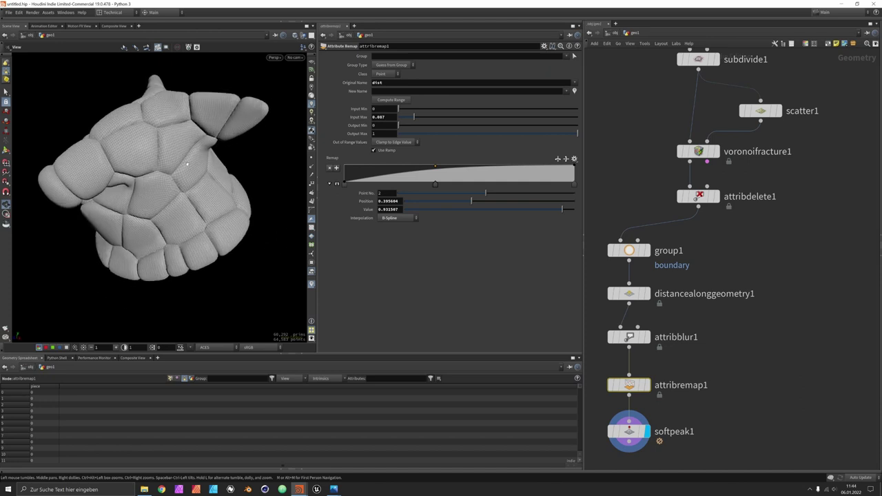
Insert a UV Flatten node between the Attribute Delete node and the boundary Group node, making room for it in the chain.
{"action": "middle_click_drag", "start_coordinate": [744, 404], "coordinate": [754, 312]}
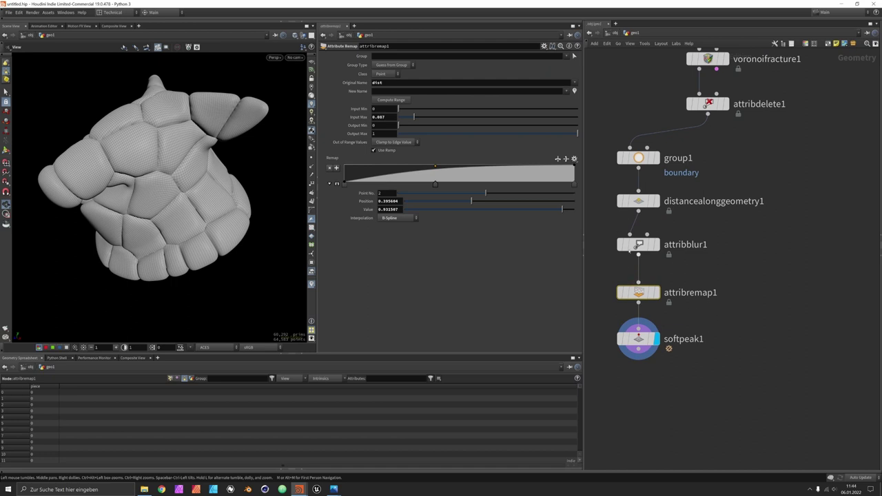
{"action": "mouse_move", "coordinate": [638, 162]}
{"action": "left_click_drag", "start_coordinate": [643, 158], "coordinate": [643, 218]}
{"action": "key", "text": "Tab"}
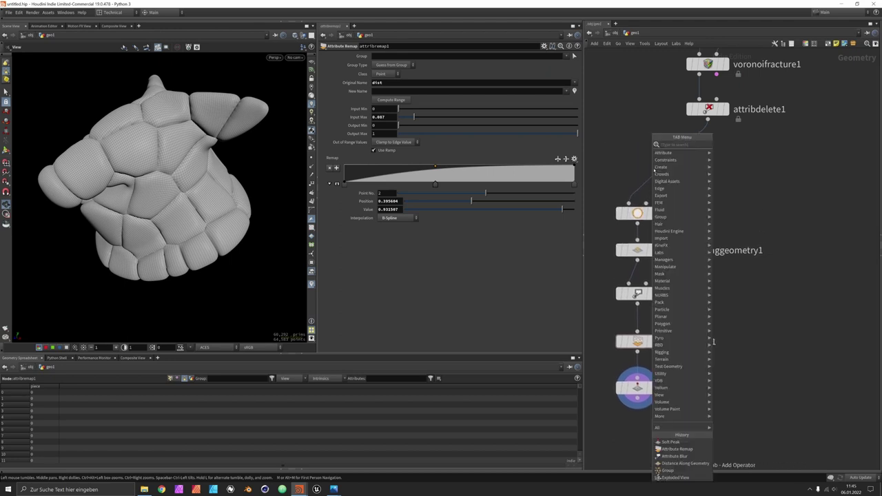
{"action": "type", "text": "uv"}
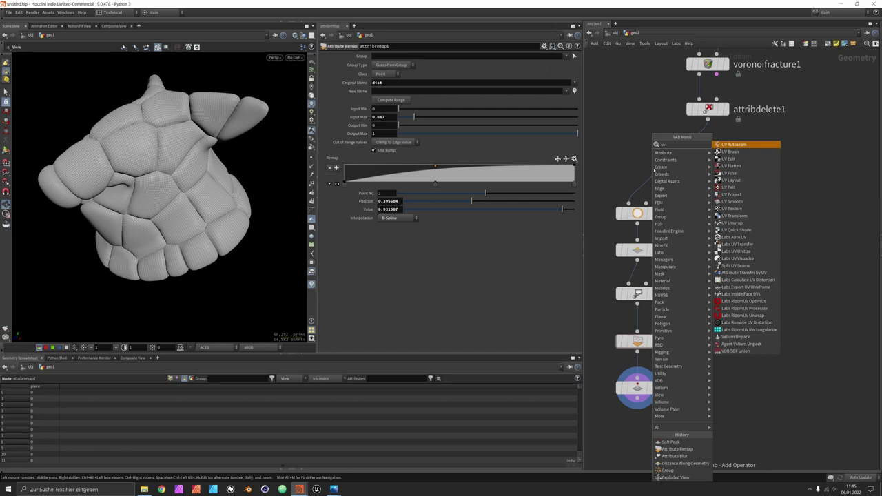
{"action": "key", "text": "Down"}
{"action": "key", "text": "Down"}
{"action": "key", "text": "Down"}
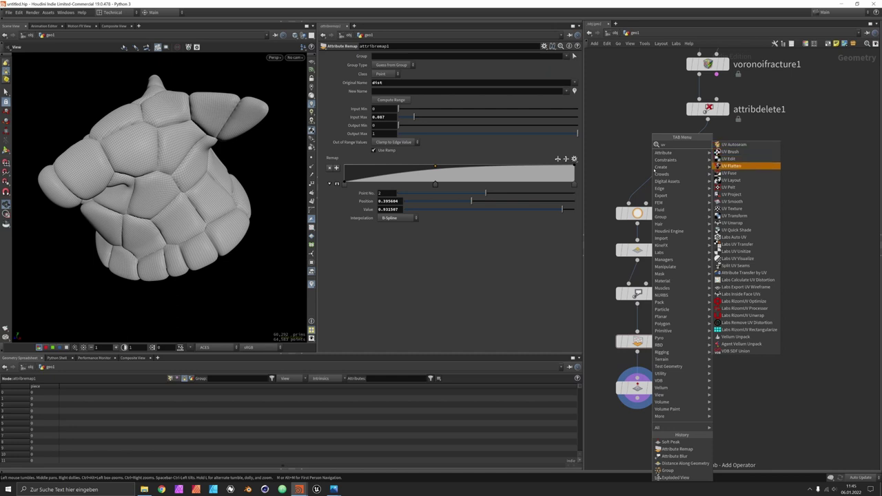
{"action": "key", "text": "Return"}
{"action": "left_click", "coordinate": [648, 170]}
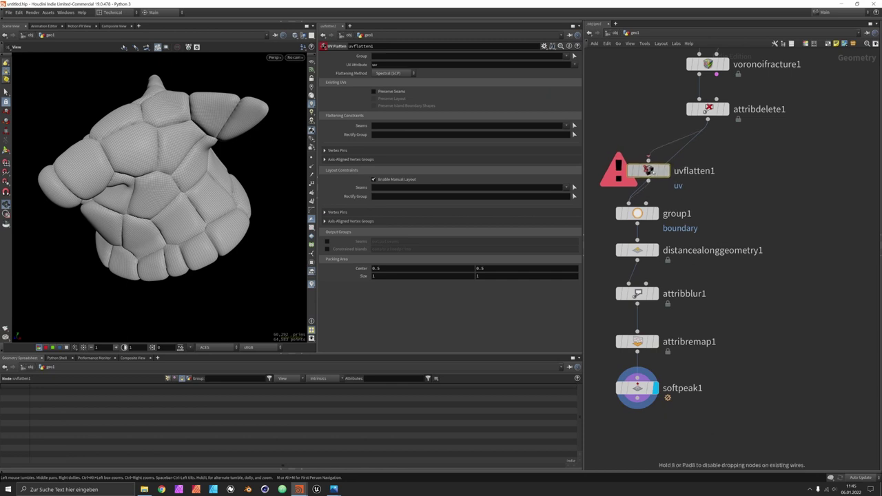
{"action": "left_click_drag", "start_coordinate": [653, 172], "coordinate": [642, 172]}
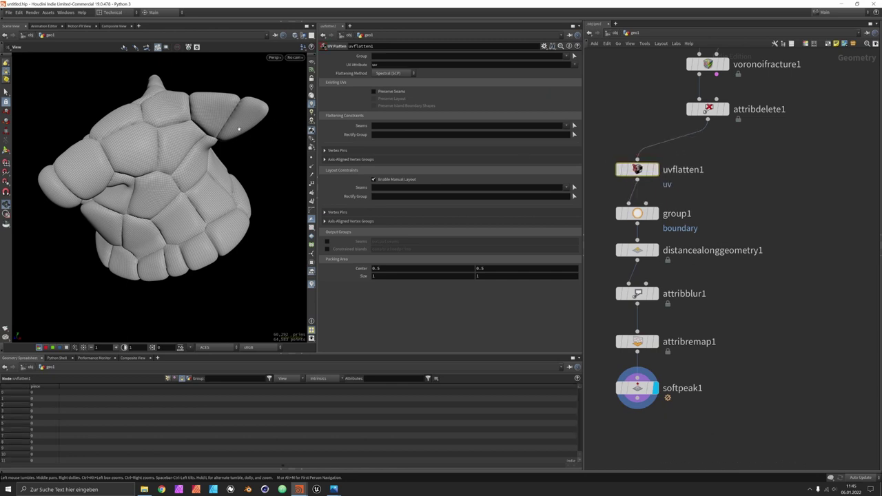
Examine the flattened UV islands in the UV view, and check the UV grid texture on the patches in perspective.
{"action": "key", "text": "space+5"}
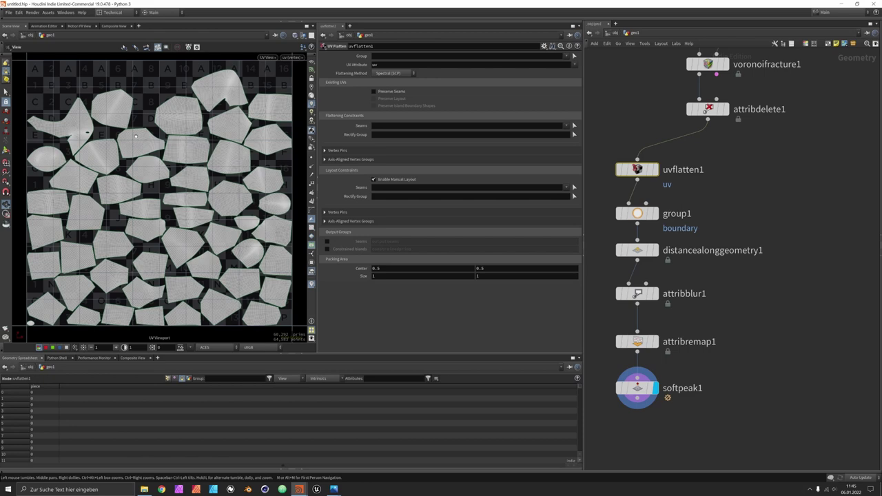
{"action": "key", "text": "space+1"}
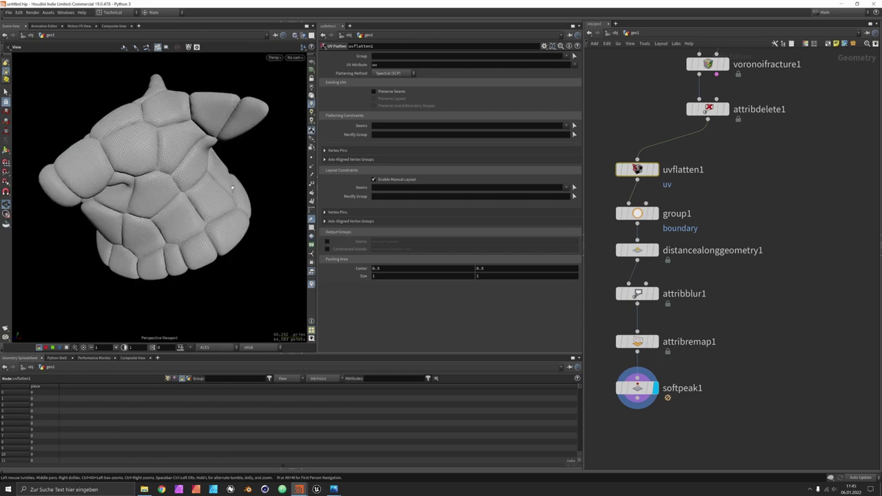
{"action": "left_click", "coordinate": [311, 228]}
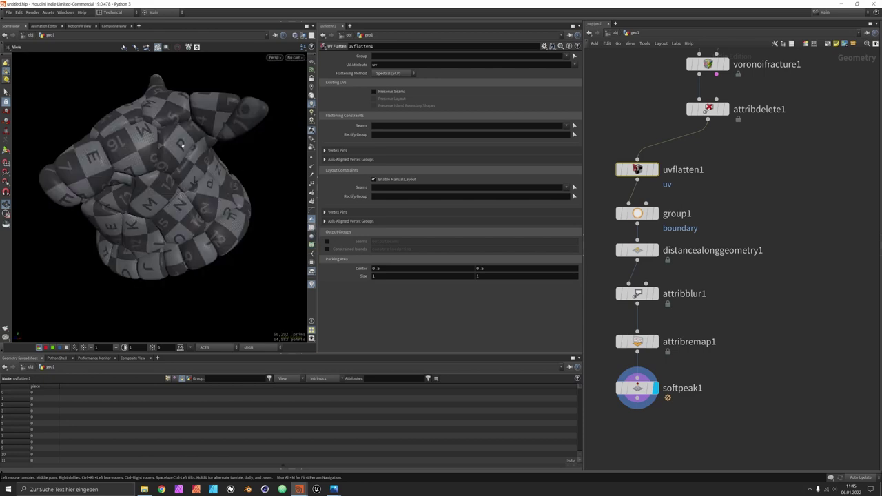
{"action": "left_click", "coordinate": [311, 231]}
{"action": "left_click_drag", "start_coordinate": [135, 212], "coordinate": [211, 181]}
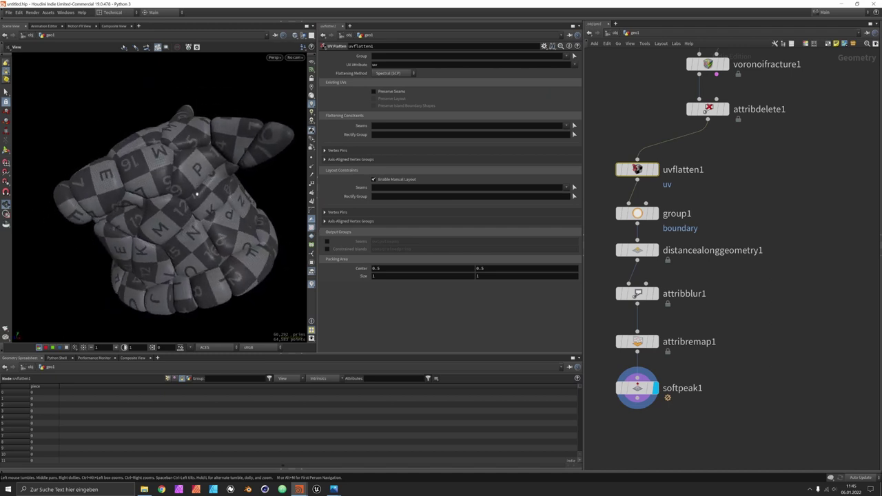
{"action": "mouse_move", "coordinate": [207, 253]}
{"action": "left_mouse_down"}
{"action": "mouse_move", "coordinate": [181, 163]}
{"action": "mouse_move", "coordinate": [186, 232]}
{"action": "mouse_move", "coordinate": [197, 240]}
{"action": "left_mouse_up"}
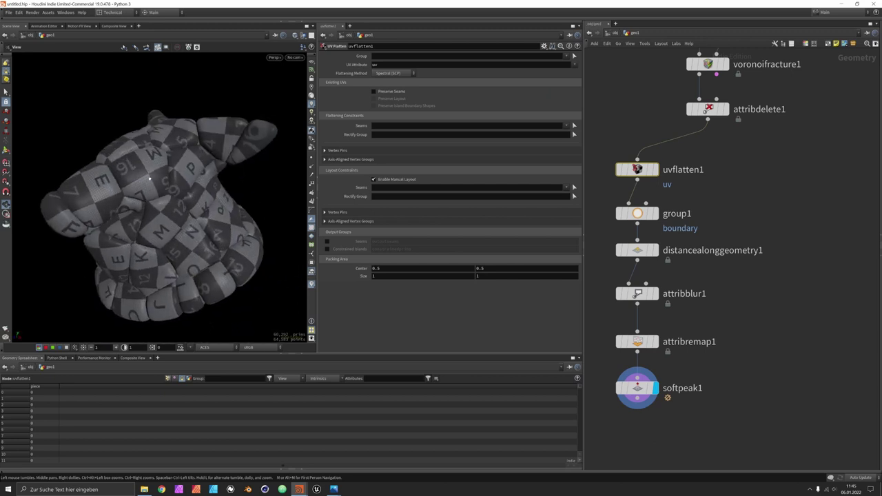
{"action": "left_click_drag", "start_coordinate": [148, 189], "coordinate": [152, 198]}
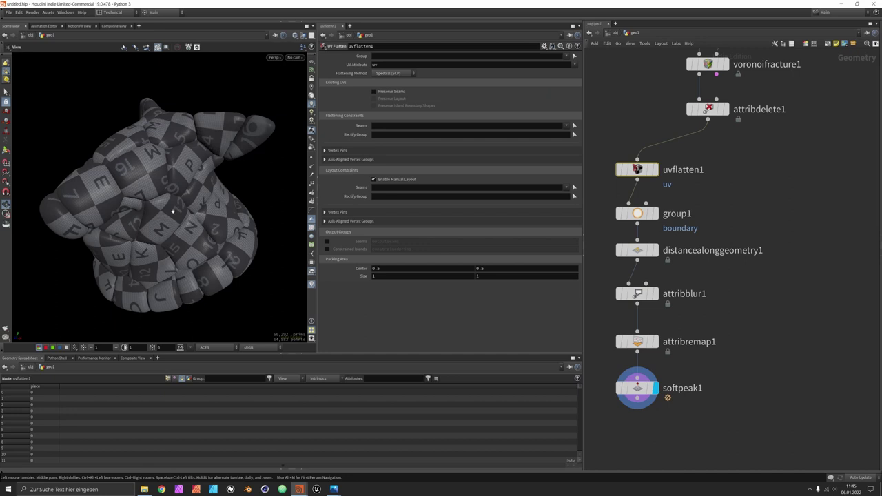
{"action": "left_click", "coordinate": [311, 228]}
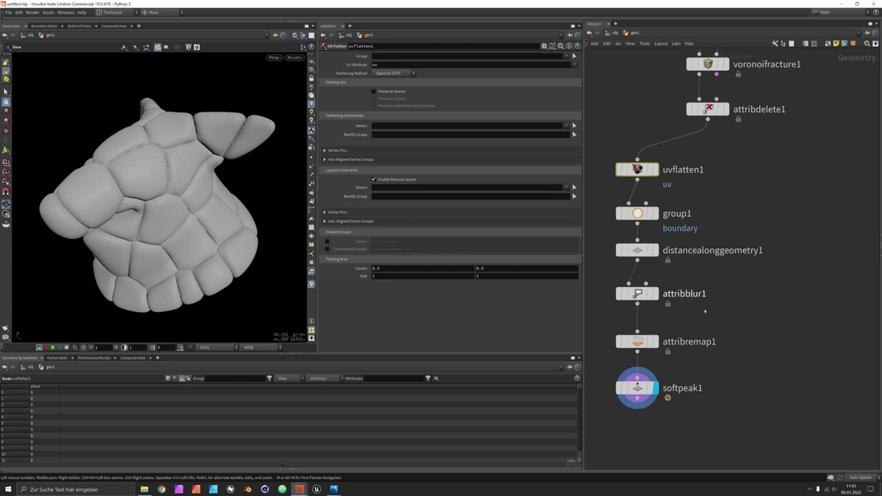
Branch a Divide node off the Attribute Delete node beside the UV Flatten chain, and display its output.
{"action": "left_click", "coordinate": [726, 110]}
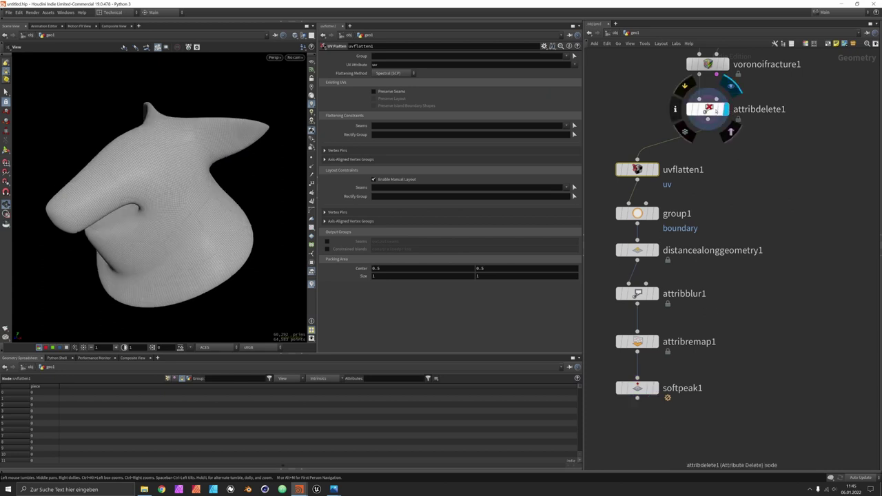
{"action": "left_click", "coordinate": [717, 111]}
{"action": "left_click_drag", "start_coordinate": [204, 198], "coordinate": [189, 194]}
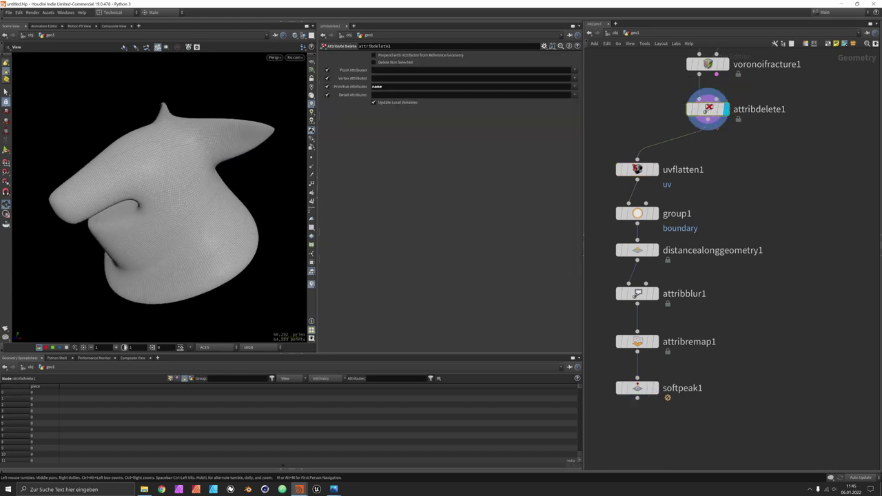
{"action": "left_click", "coordinate": [717, 128]}
{"action": "key", "text": "Tab"}
{"action": "type", "text": "rem"}
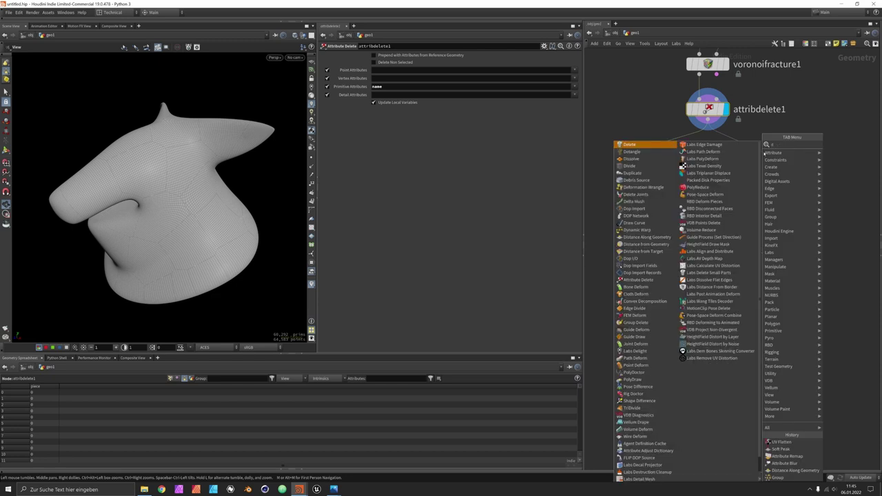
{"action": "key", "text": "Return"}
{"action": "left_click", "coordinate": [764, 153]}
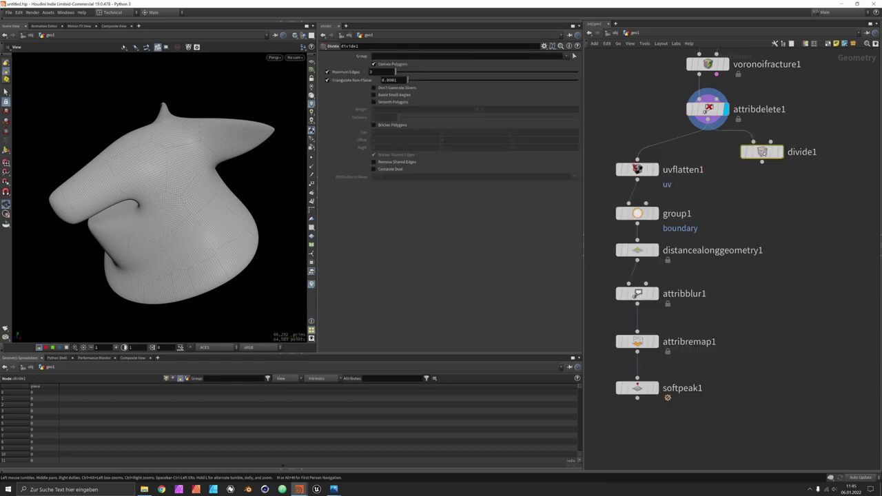
{"action": "left_click_drag", "start_coordinate": [764, 153], "coordinate": [793, 172]}
{"action": "left_click", "coordinate": [811, 170]}
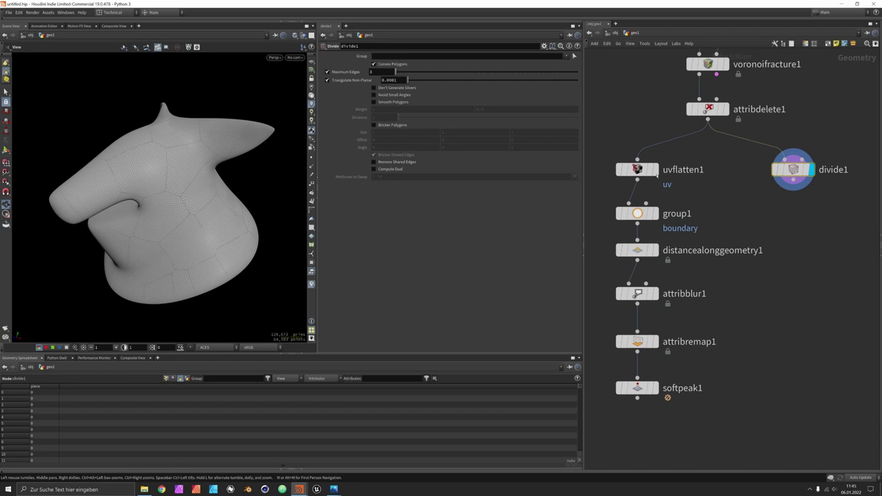
Enable Remove Shared Edges on the Divide node and inspect the merged patches.
{"action": "left_click", "coordinate": [404, 164]}
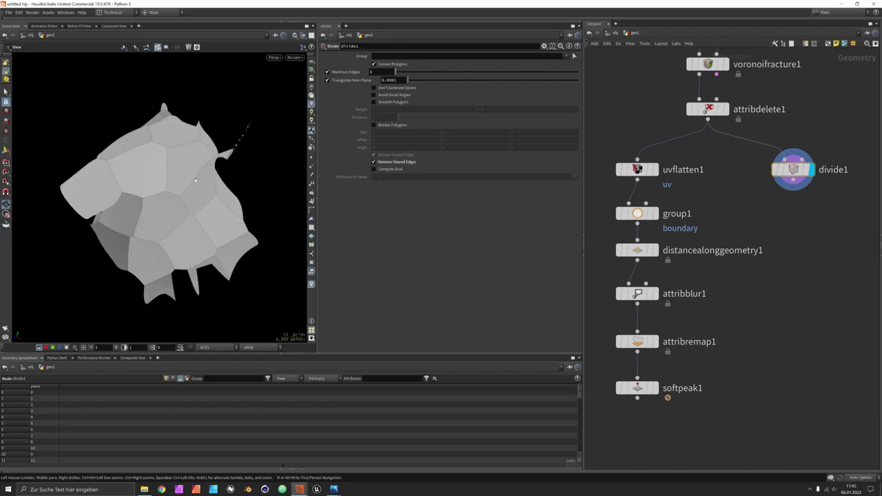
{"action": "left_click_drag", "start_coordinate": [196, 180], "coordinate": [276, 143]}
{"action": "scroll", "coordinate": [263, 136], "scroll_direction": "up", "scroll_amount": 5}
{"action": "scroll", "coordinate": [243, 159], "scroll_direction": "down", "scroll_amount": 5}
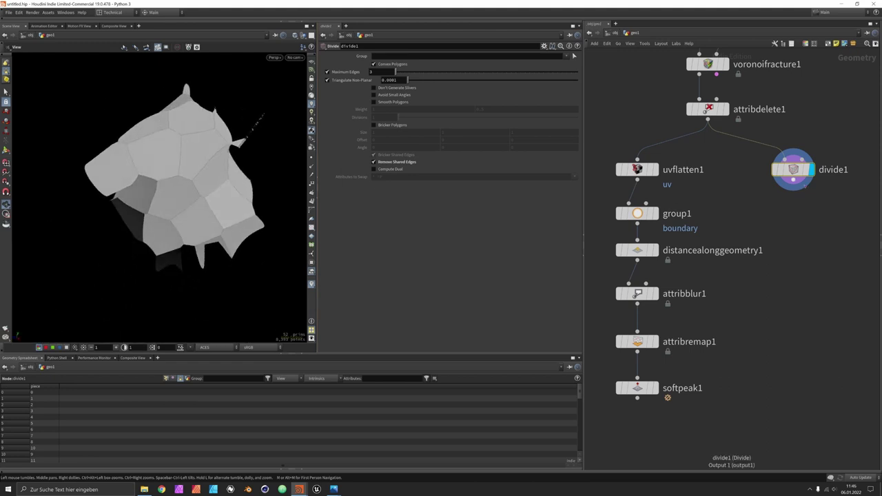
Add a PolyPath node below the Divide node, align it with the branch and display the patch outline curves.
{"action": "key", "text": "Tab"}
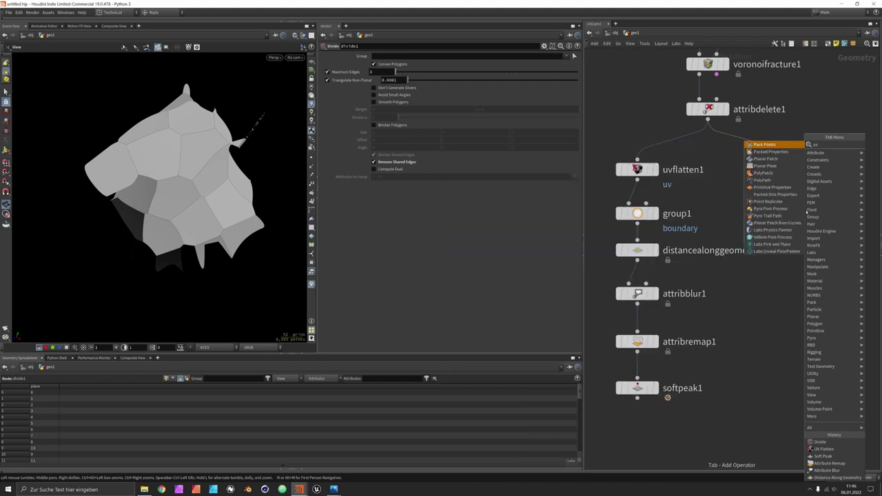
{"action": "type", "text": "polypath"}
{"action": "key", "text": "Return"}
{"action": "left_click", "coordinate": [805, 213]}
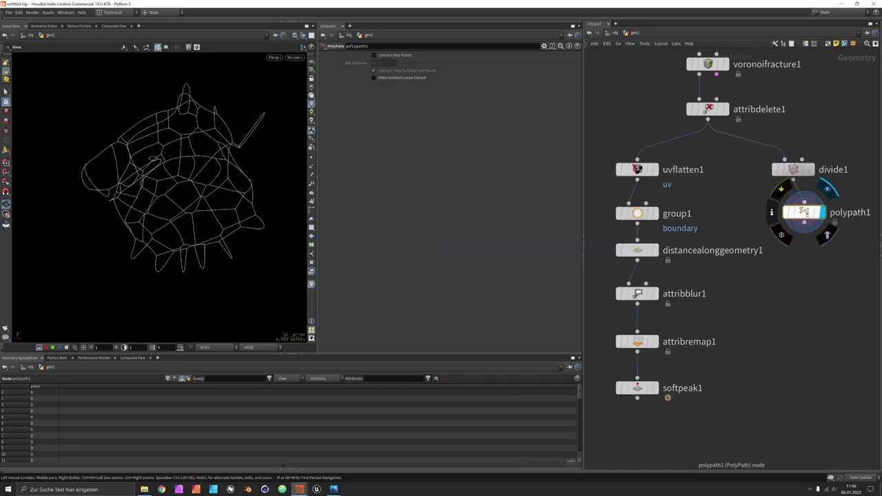
{"action": "left_click_drag", "start_coordinate": [804, 214], "coordinate": [793, 214]}
{"action": "left_click_drag", "start_coordinate": [204, 172], "coordinate": [210, 175]}
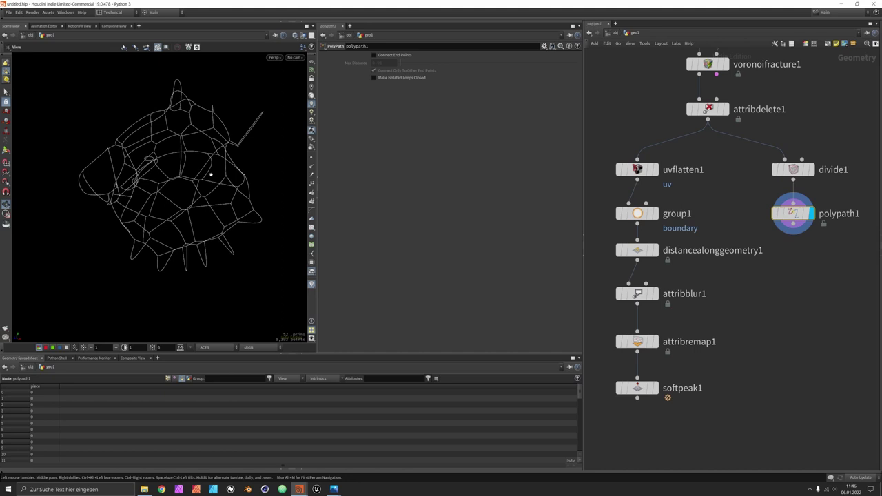
Show primitive numbers on the outline curves with geometry information always on, examine how they are split, and hide the numbers.
{"action": "left_click", "coordinate": [312, 201]}
{"action": "right_click_drag", "start_coordinate": [186, 126], "coordinate": [227, 153]}
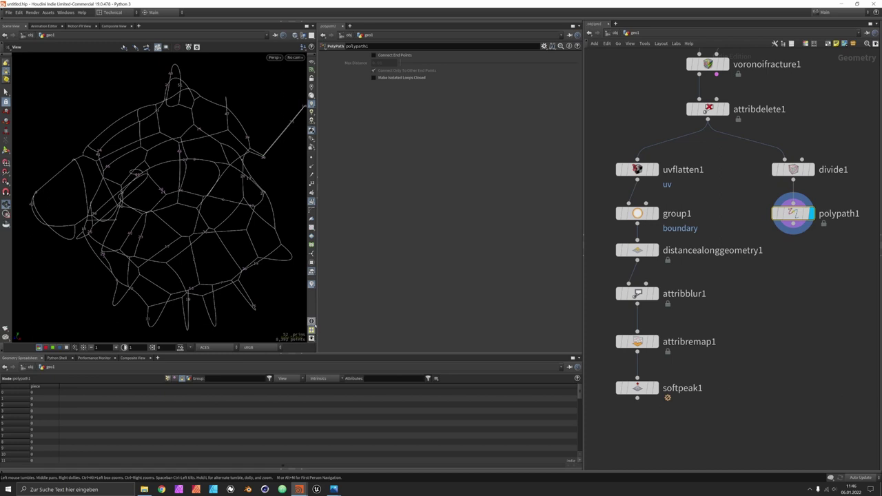
{"action": "left_click", "coordinate": [312, 321]}
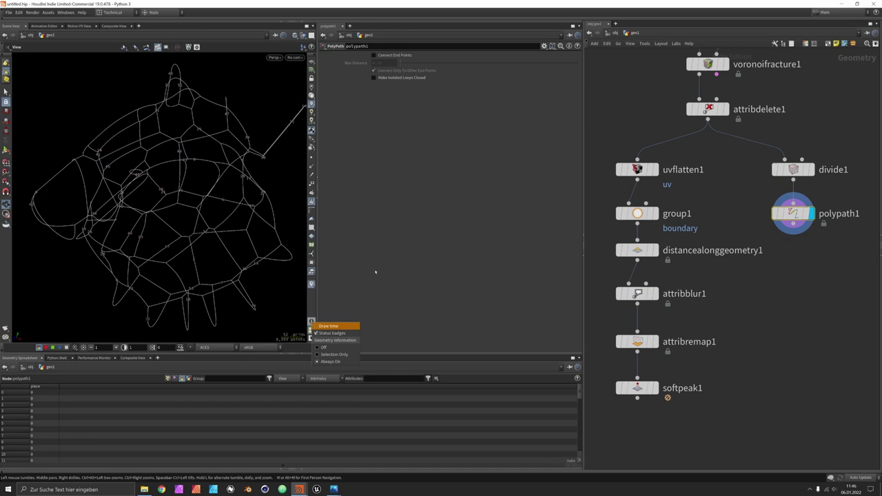
{"action": "left_click", "coordinate": [332, 362]}
{"action": "mouse_move", "coordinate": [206, 181]}
{"action": "left_mouse_down"}
{"action": "mouse_move", "coordinate": [175, 173]}
{"action": "mouse_move", "coordinate": [192, 188]}
{"action": "left_mouse_up"}
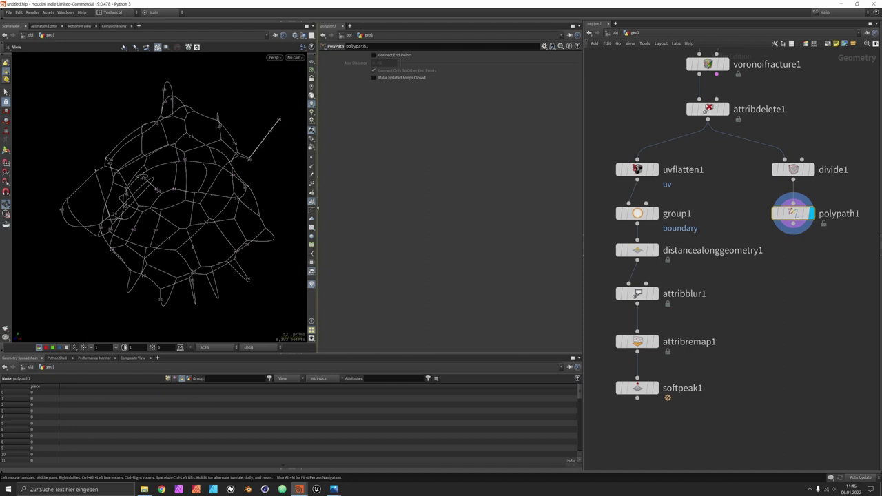
{"action": "left_click", "coordinate": [311, 201]}
Turn on point display and examine the point distribution along the outline curves.
{"action": "key", "text": "Tab"}
{"action": "left_click", "coordinate": [311, 158]}
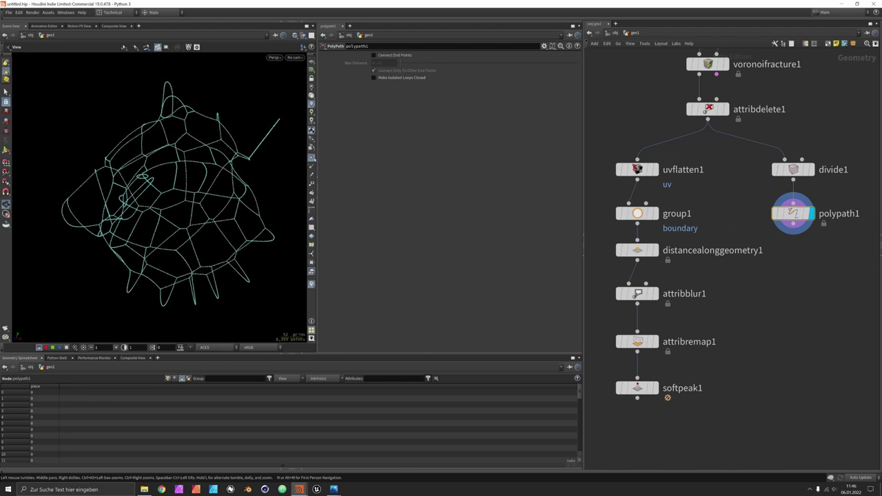
{"action": "right_click_drag", "start_coordinate": [181, 142], "coordinate": [185, 157]}
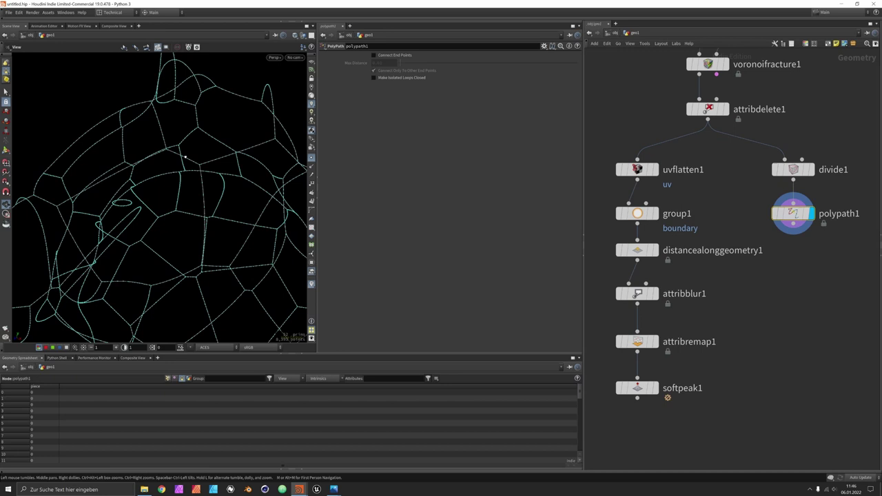
{"action": "left_click_drag", "start_coordinate": [185, 157], "coordinate": [201, 172]}
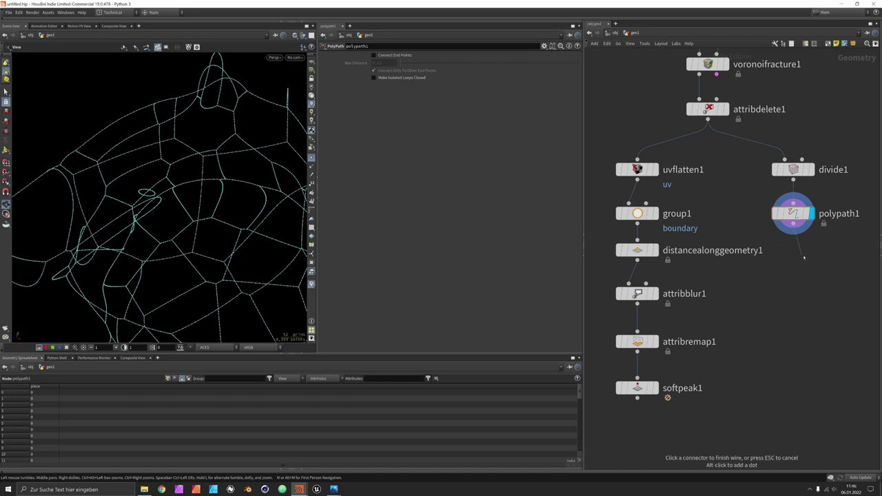
Add a Resample node below the PolyPath node, display it and set its segment length to 0.02.
{"action": "key", "text": "Tab"}
{"action": "type", "text": "resample"}
{"action": "key", "text": "Return"}
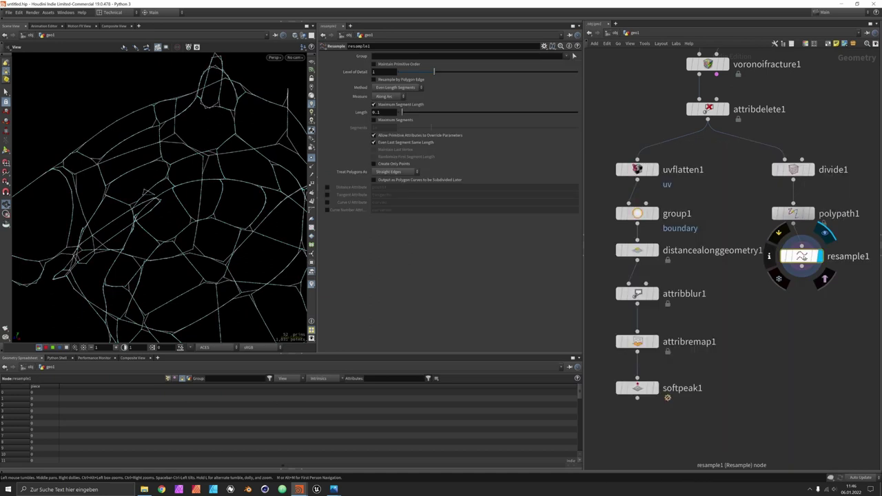
{"action": "left_click", "coordinate": [794, 258]}
{"action": "left_click_drag", "start_coordinate": [262, 142], "coordinate": [225, 165]}
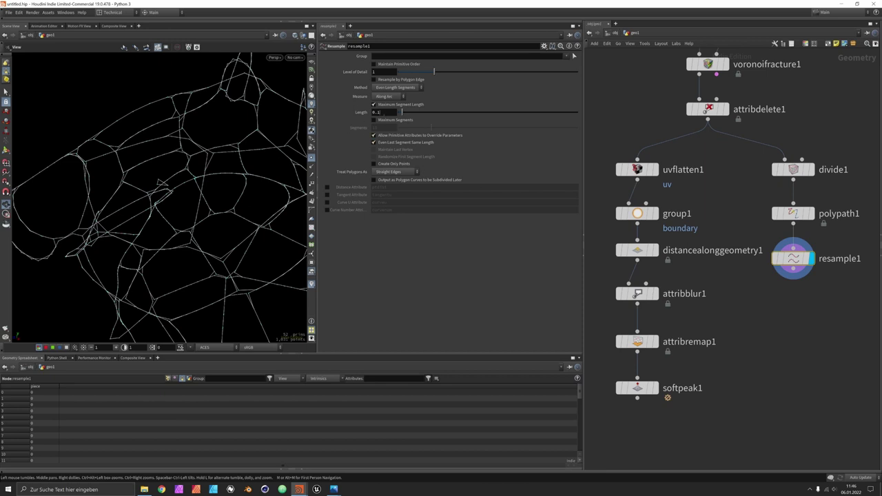
{"action": "key", "text": "BackSpace"}
{"action": "type", "text": "02"}
{"action": "key", "text": "Return"}
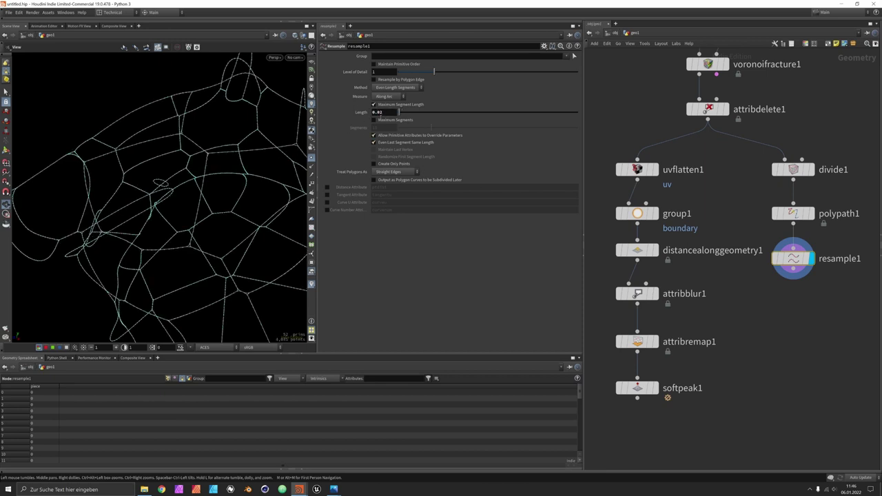
{"action": "left_click_drag", "start_coordinate": [200, 179], "coordinate": [273, 197]}
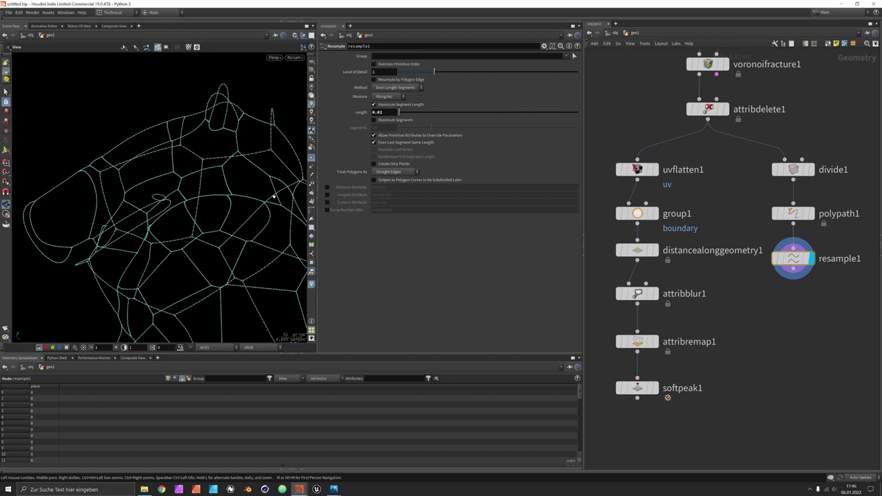
Move the PolyPath and Resample nodes down and insert a Fuse node between the Divide and PolyPath nodes.
{"action": "left_click_drag", "start_coordinate": [770, 205], "coordinate": [816, 290]}
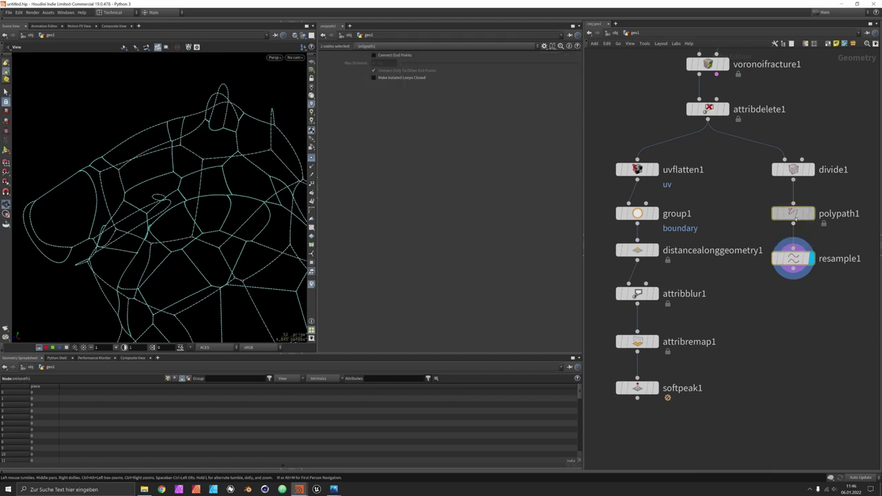
{"action": "left_click_drag", "start_coordinate": [792, 213], "coordinate": [792, 250]}
{"action": "key", "text": "Tab"}
{"action": "type", "text": "fuse"}
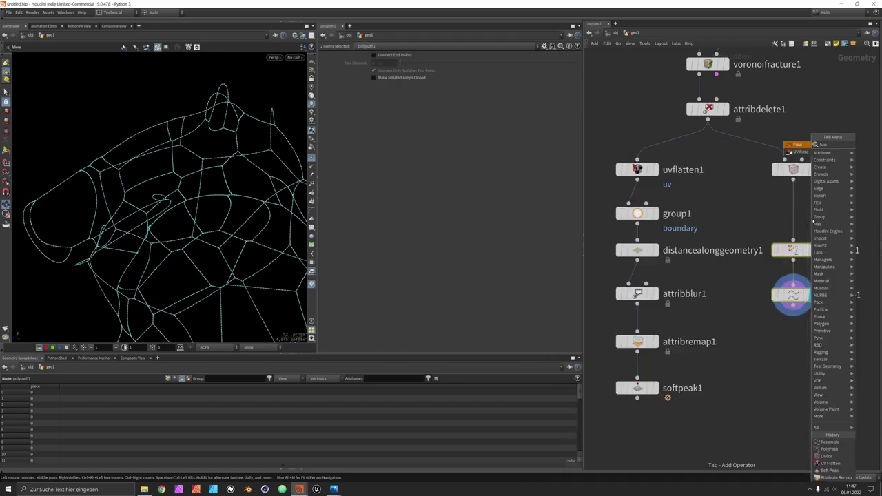
{"action": "key", "text": "Return"}
{"action": "left_click", "coordinate": [813, 221]}
{"action": "left_click", "coordinate": [811, 219]}
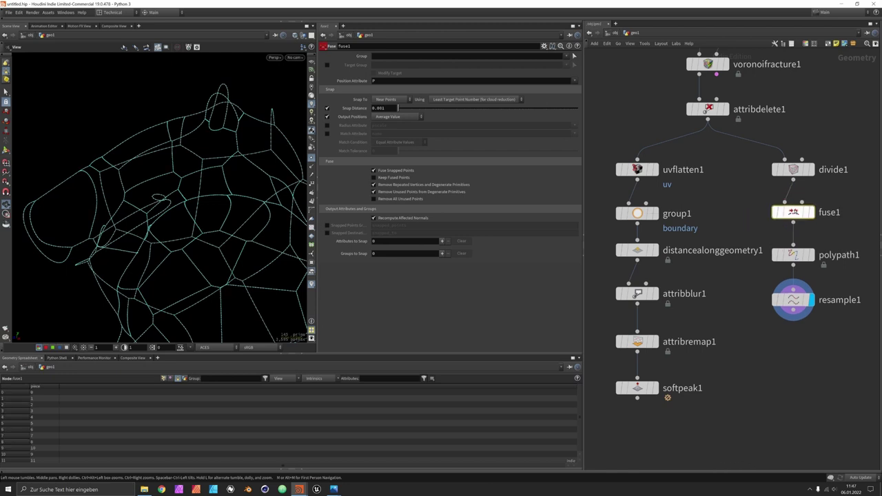
{"action": "scroll", "coordinate": [200, 166], "scroll_direction": "up", "scroll_amount": 4}
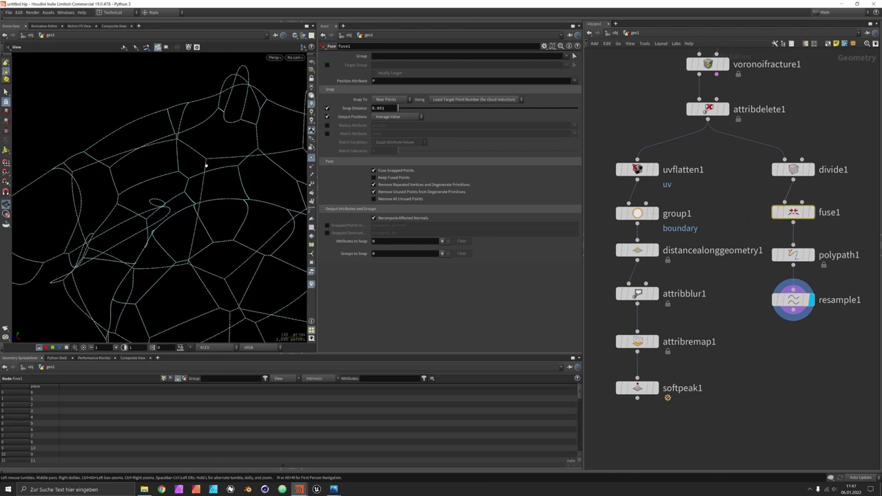
{"action": "left_click_drag", "start_coordinate": [199, 213], "coordinate": [209, 154]}
{"action": "left_click_drag", "start_coordinate": [217, 246], "coordinate": [213, 250]}
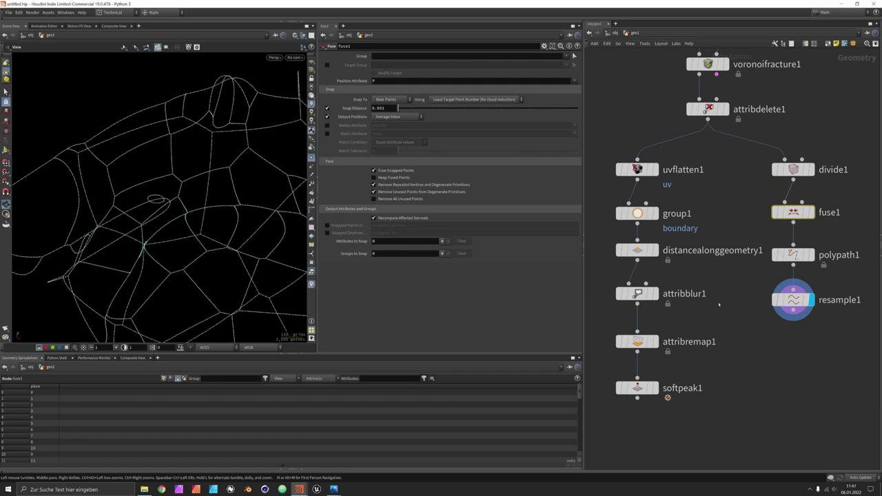
Add a displayed Sweep node below the Resample node, with a Round Tube surface shape and a radius of 0.01.
{"action": "key", "text": "Tab"}
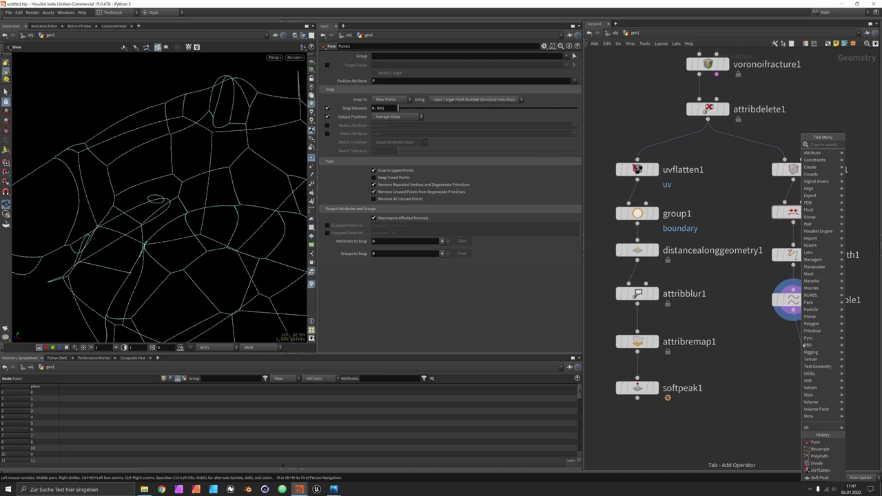
{"action": "type", "text": "sweep"}
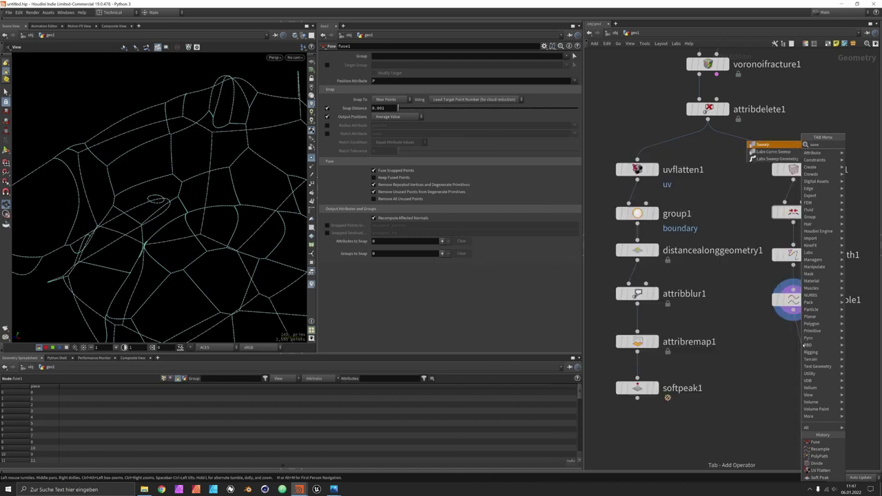
{"action": "key", "text": "Return"}
{"action": "left_click", "coordinate": [794, 342]}
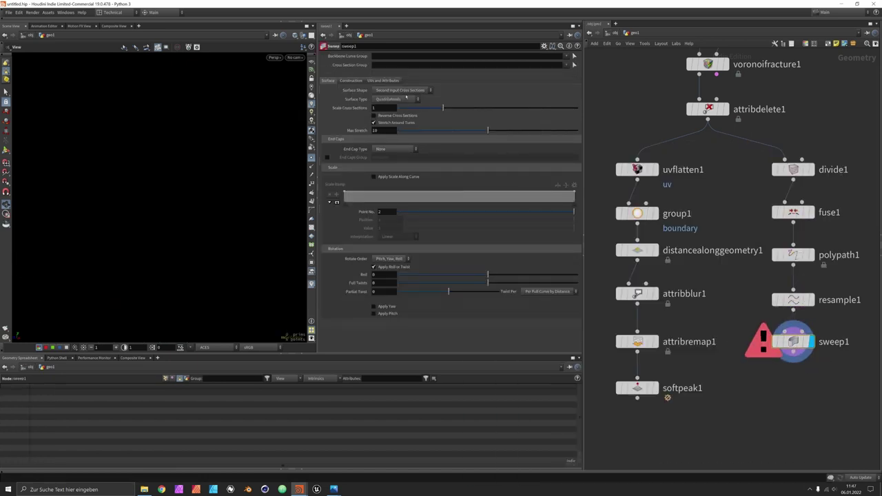
{"action": "left_click", "coordinate": [405, 91]}
{"action": "left_click", "coordinate": [403, 107]}
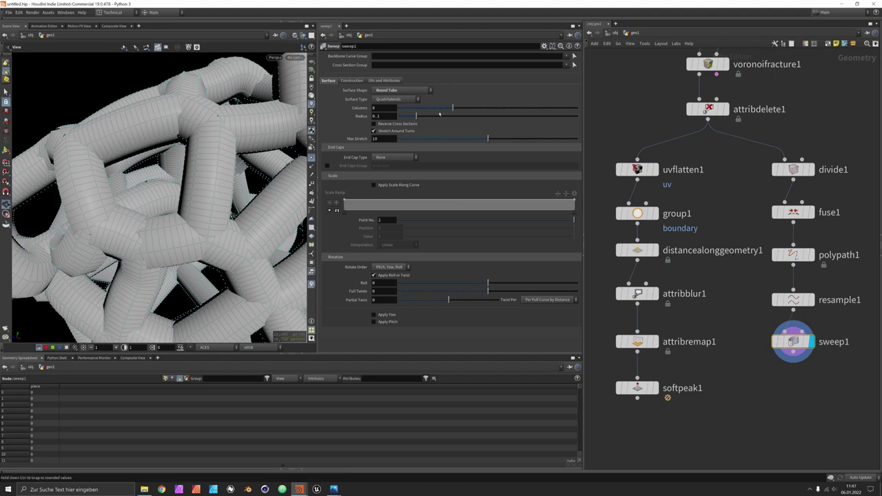
{"action": "left_click_drag", "start_coordinate": [416, 116], "coordinate": [400, 117]}
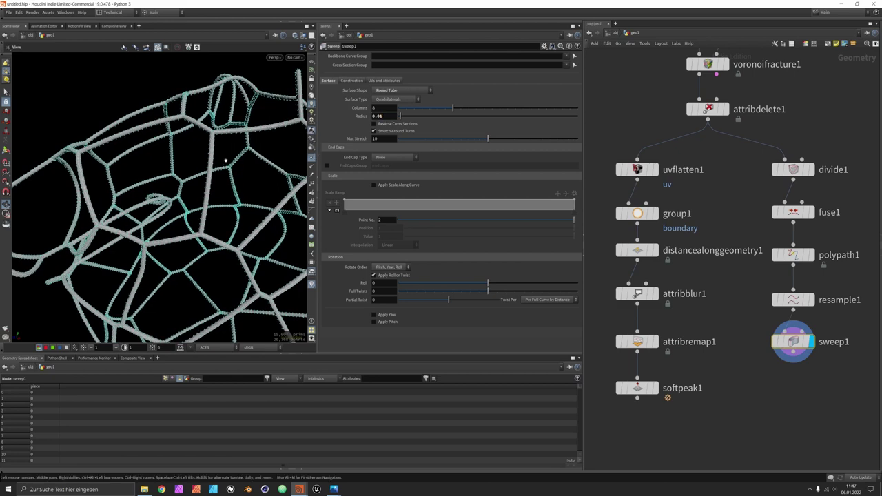
{"action": "left_click_drag", "start_coordinate": [226, 160], "coordinate": [221, 187]}
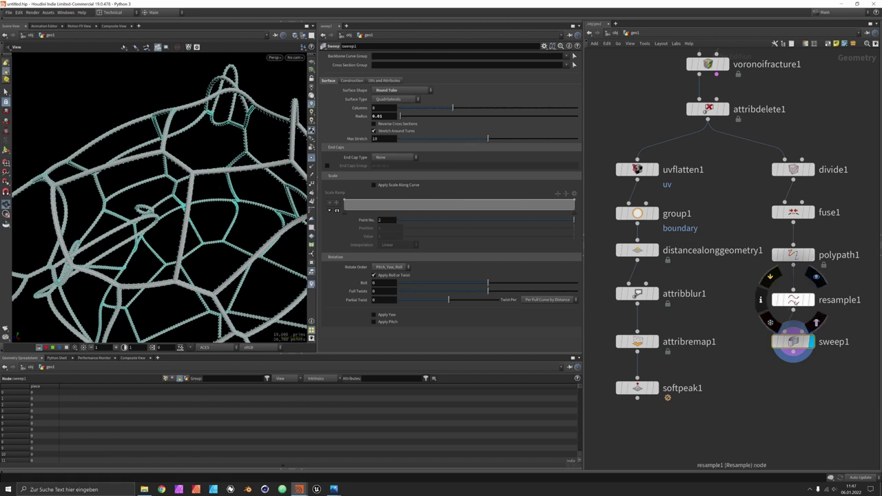
Try the Rows surface type on the Sweep node, and settle on Columns.
{"action": "left_click", "coordinate": [792, 299]}
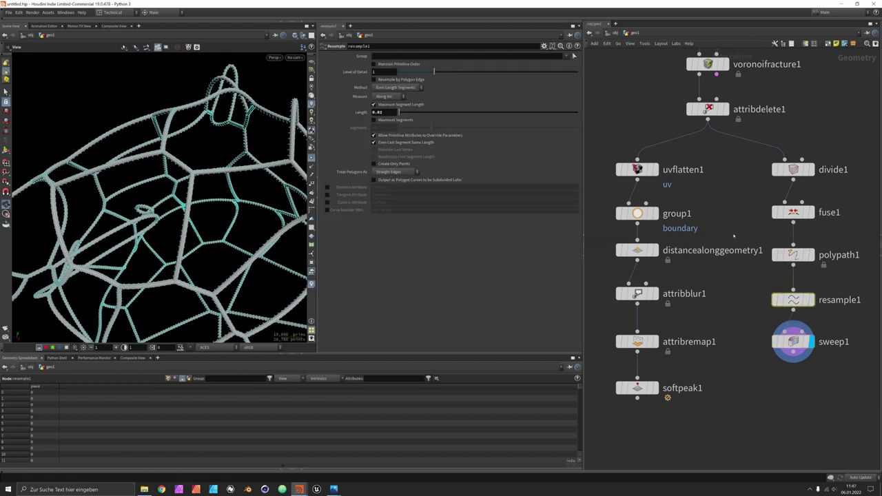
{"action": "left_click", "coordinate": [792, 342]}
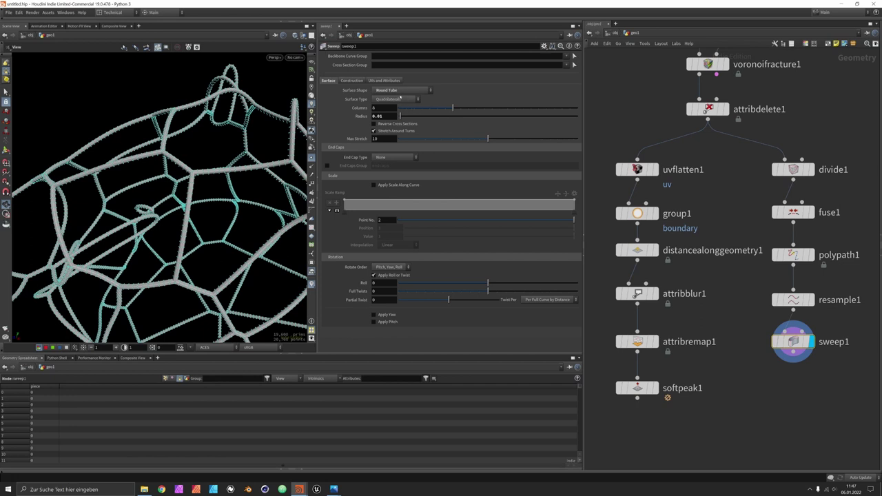
{"action": "left_click", "coordinate": [398, 99]}
{"action": "left_click", "coordinate": [394, 114]}
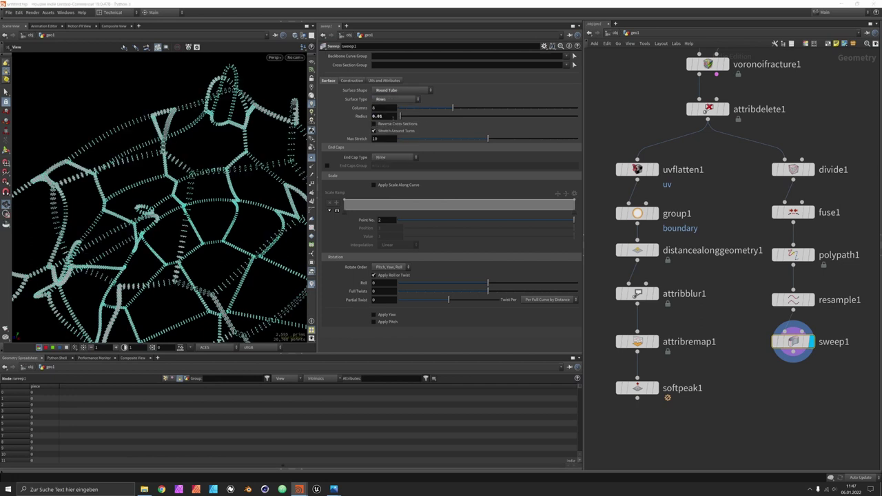
{"action": "left_click", "coordinate": [398, 99]}
{"action": "left_click", "coordinate": [394, 116]}
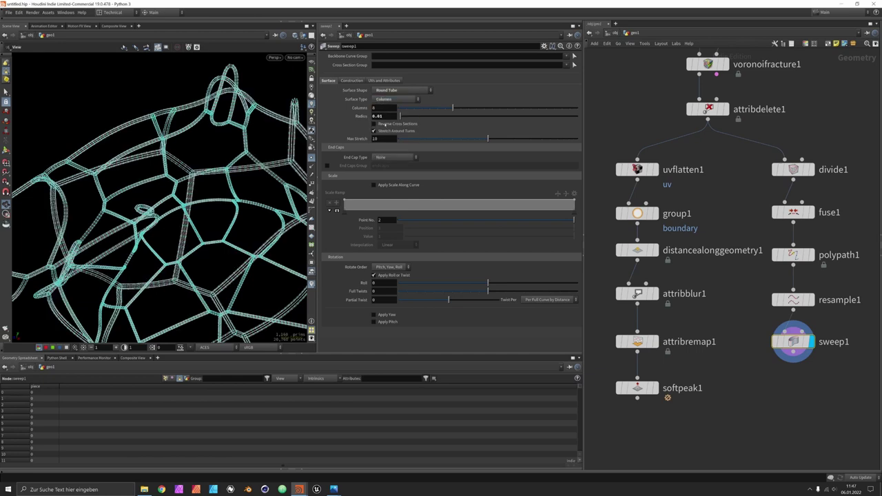
{"action": "scroll", "coordinate": [194, 176], "scroll_direction": "up", "scroll_amount": 4}
{"action": "scroll", "coordinate": [195, 177], "scroll_direction": "down", "scroll_amount": 2}
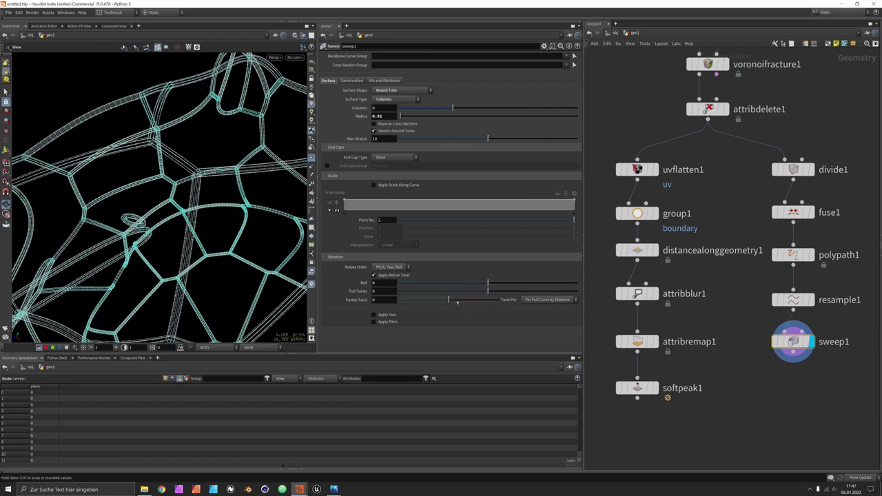
Twist the swept curves with 8 full twists per unit distance and reduce the Sweep to 3 columns.
{"action": "left_click", "coordinate": [545, 301]}
{"action": "left_click", "coordinate": [544, 315]}
{"action": "left_click_drag", "start_coordinate": [487, 291], "coordinate": [559, 290]}
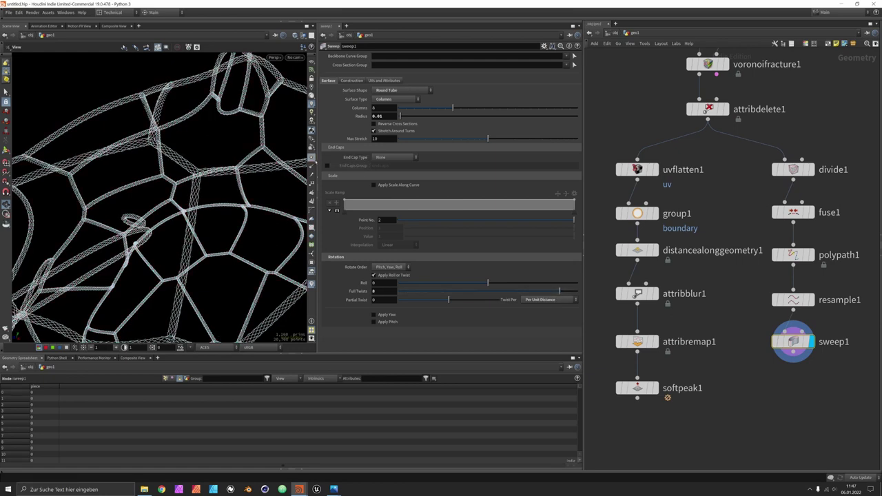
{"action": "mouse_move", "coordinate": [183, 164]}
{"action": "left_mouse_down"}
{"action": "mouse_move", "coordinate": [193, 158]}
{"action": "mouse_move", "coordinate": [192, 169]}
{"action": "left_mouse_up"}
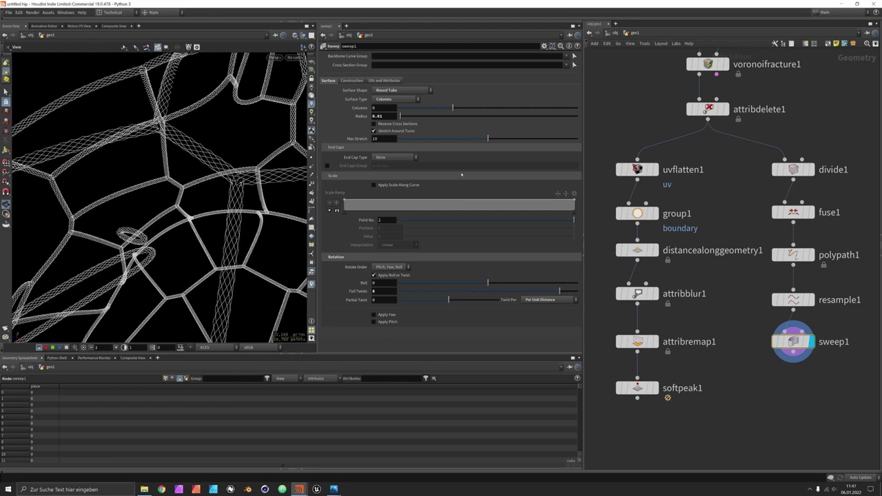
{"action": "left_click_drag", "start_coordinate": [452, 108], "coordinate": [416, 111]}
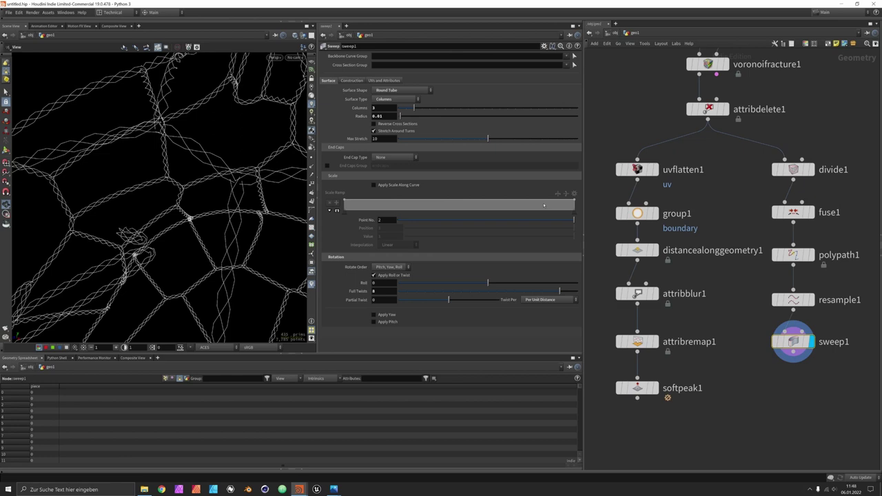
Set the Resample node's segment length to 0.005 to smooth the twisted strands.
{"action": "left_click", "coordinate": [792, 300]}
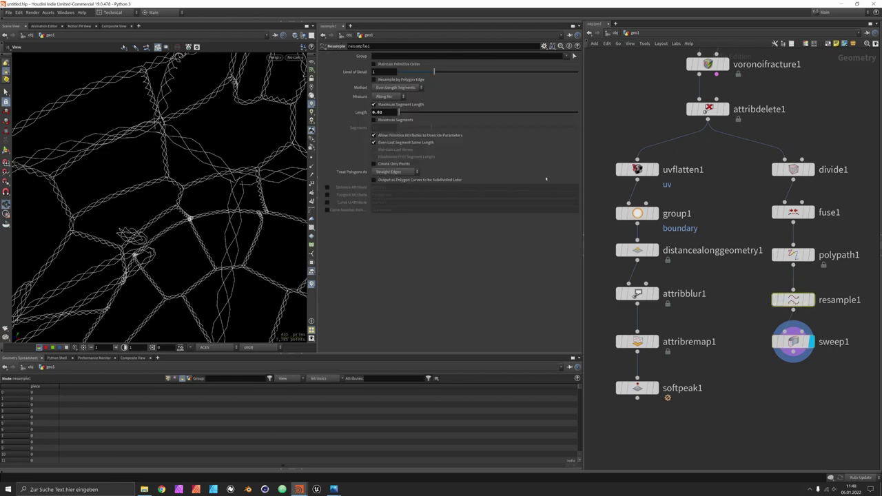
{"action": "left_click", "coordinate": [387, 115]}
{"action": "type", "text": "05"}
{"action": "key", "text": "Return"}
{"action": "right_click_drag", "start_coordinate": [205, 135], "coordinate": [116, 167]}
{"action": "left_click_drag", "start_coordinate": [117, 166], "coordinate": [186, 195]}
{"action": "scroll", "coordinate": [153, 158], "scroll_direction": "up", "scroll_amount": 8}
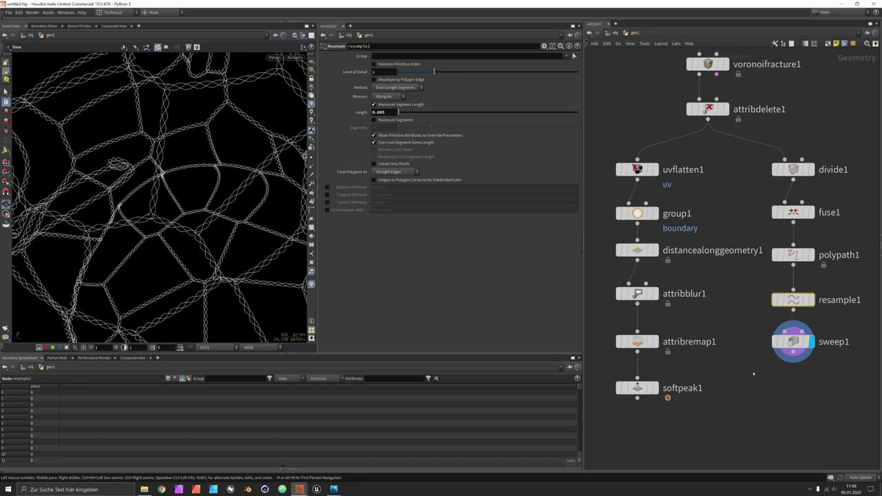
Add a second displayed Sweep node below the first one, with a Round Tube surface shape and a radius of 0.005.
{"action": "left_click", "coordinate": [798, 369]}
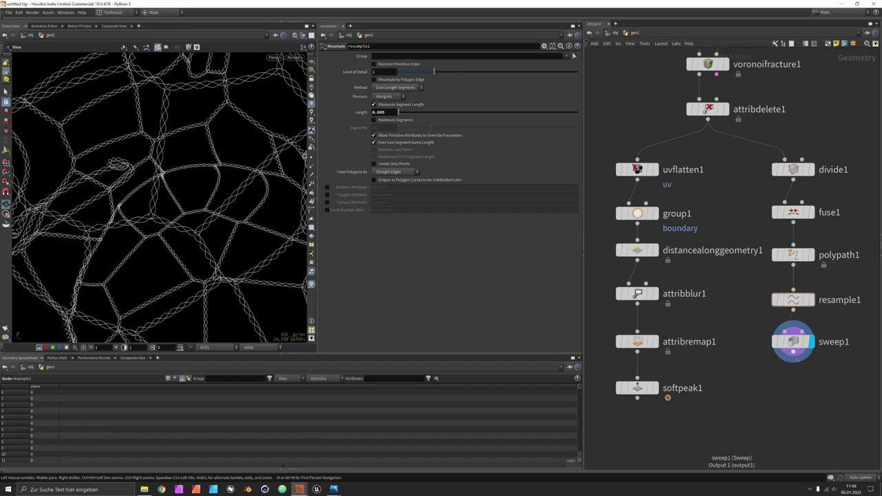
{"action": "key", "text": "Tab"}
{"action": "type", "text": "sweep"}
{"action": "key", "text": "Return"}
{"action": "left_click", "coordinate": [802, 383]}
{"action": "left_click", "coordinate": [401, 91]}
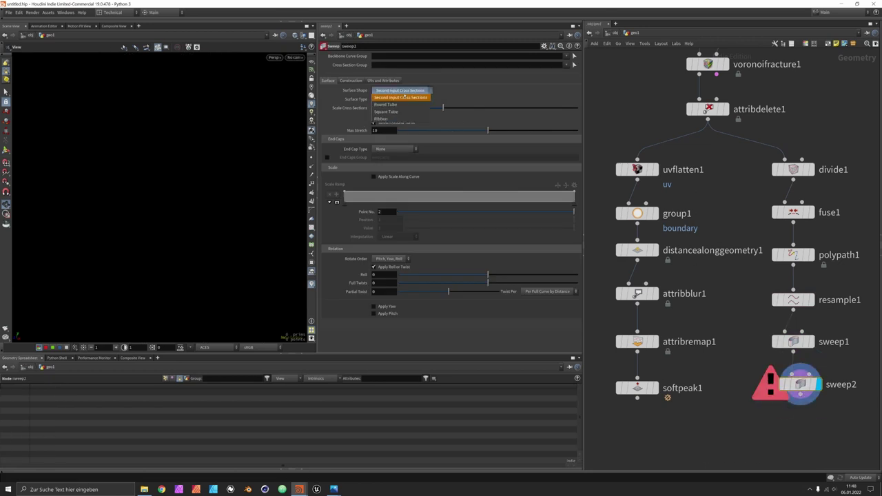
{"action": "left_click", "coordinate": [395, 104]}
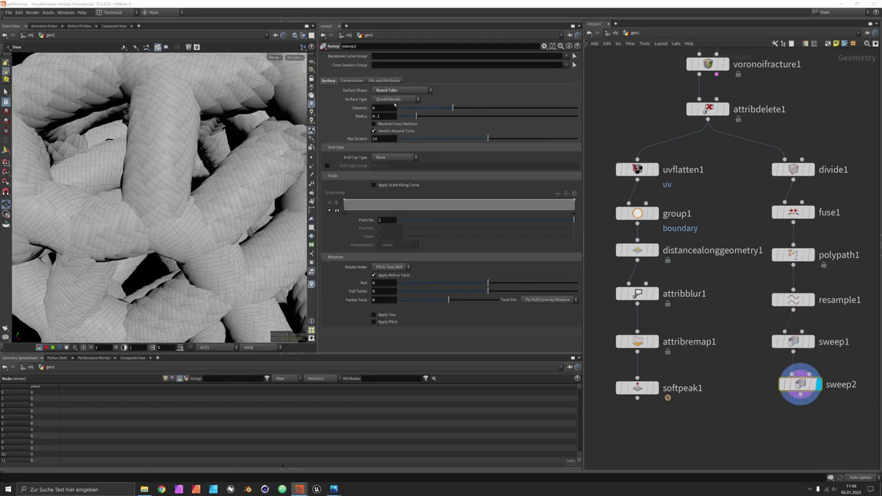
{"action": "left_click_drag", "start_coordinate": [418, 118], "coordinate": [398, 116]}
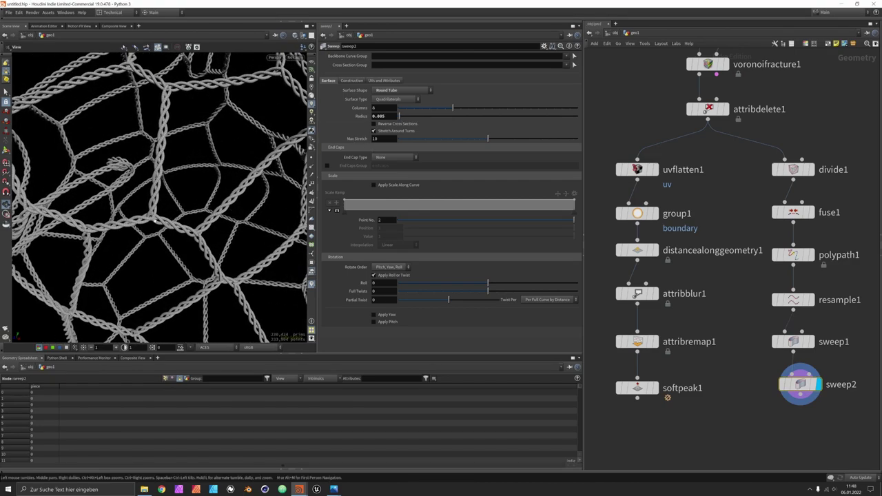
{"action": "left_click_drag", "start_coordinate": [150, 193], "coordinate": [181, 163]}
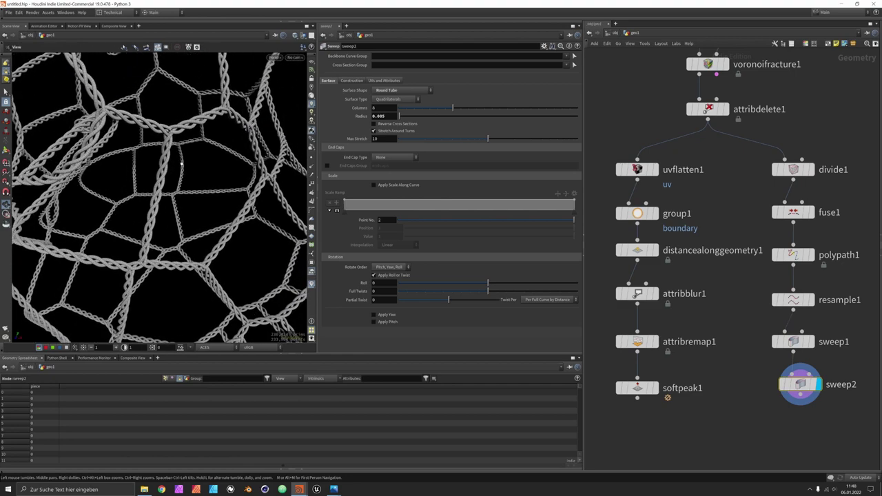
{"action": "left_click_drag", "start_coordinate": [166, 128], "coordinate": [256, 125]}
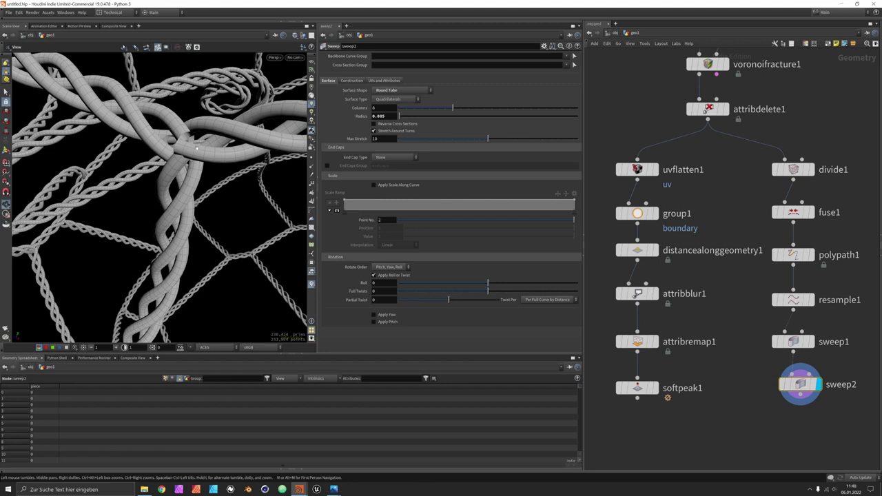
Try Grid end caps on the second Sweep node, inspect the tube ends, and set the end cap type back to None.
{"action": "left_click", "coordinate": [396, 159]}
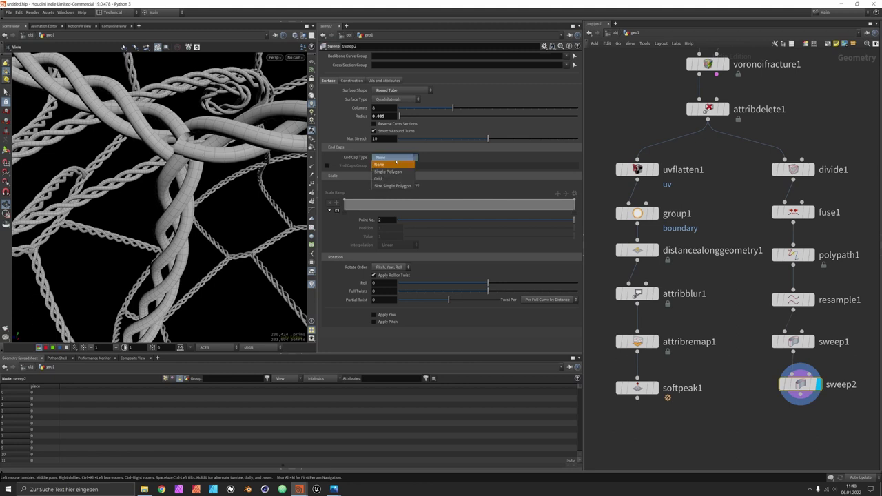
{"action": "left_click", "coordinate": [392, 179]}
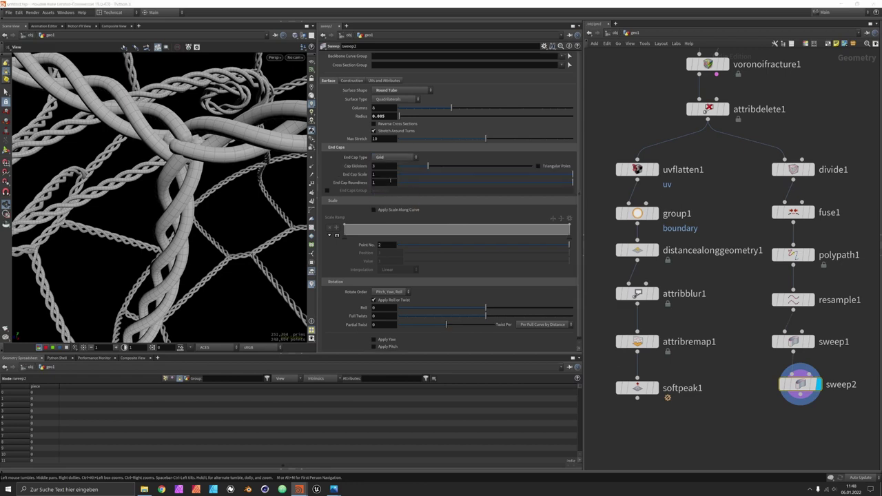
{"action": "mouse_move", "coordinate": [210, 146]}
{"action": "left_mouse_down"}
{"action": "mouse_move", "coordinate": [182, 142]}
{"action": "mouse_move", "coordinate": [199, 136]}
{"action": "left_mouse_up"}
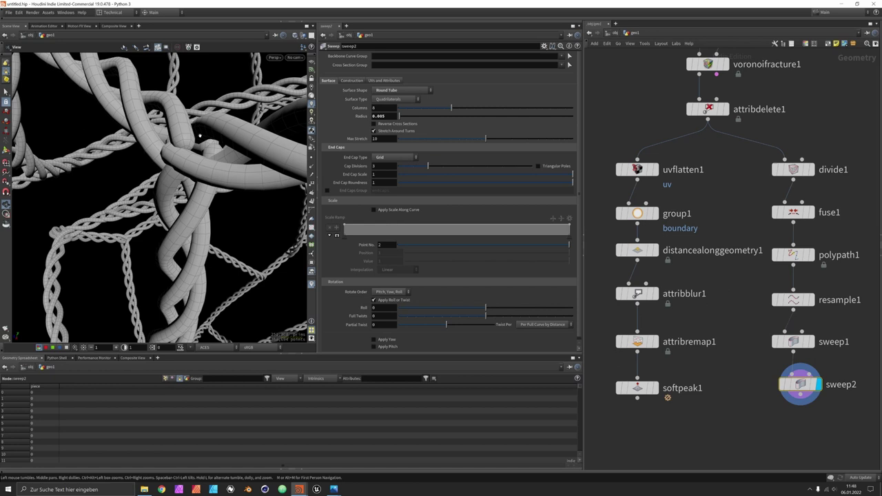
{"action": "left_click", "coordinate": [386, 158]}
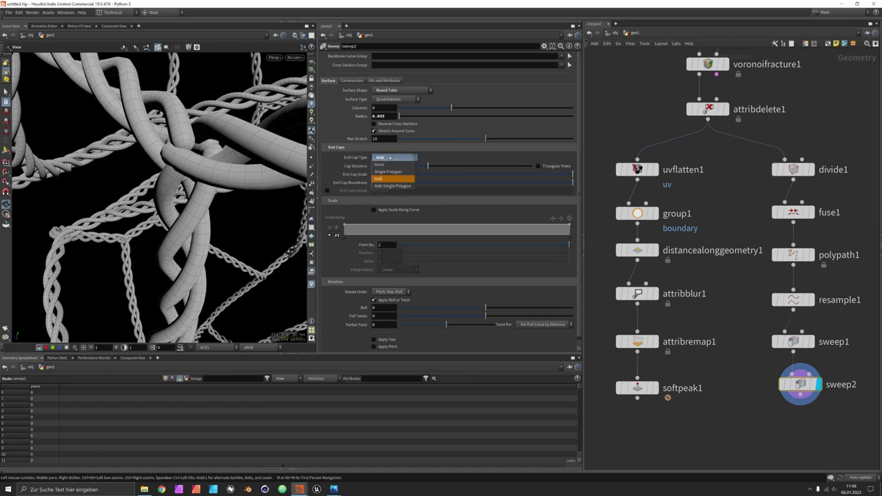
{"action": "left_click", "coordinate": [393, 165]}
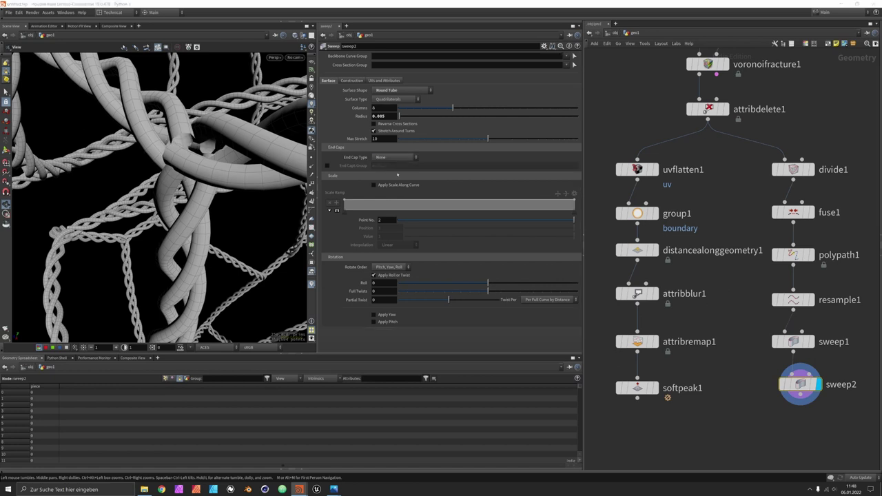
Add a PolyFill node below the second Sweep node to cap the open tube ends.
{"action": "middle_click_drag", "start_coordinate": [804, 385], "coordinate": [785, 343]}
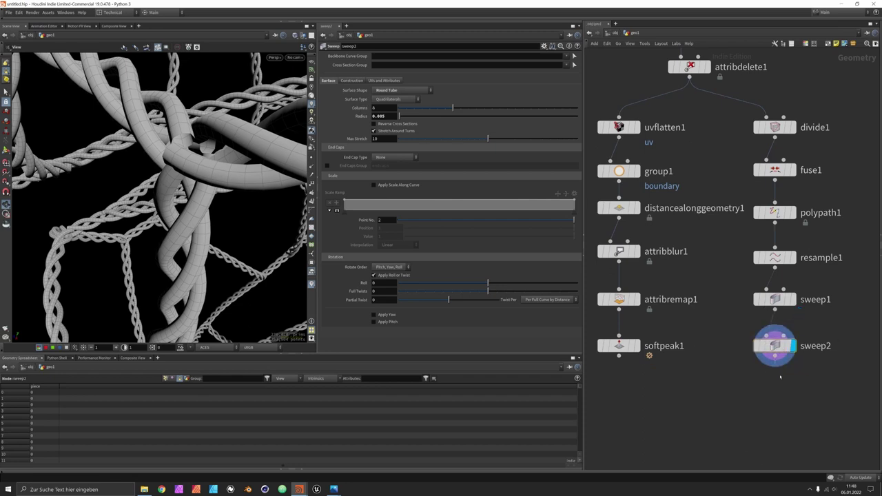
{"action": "key", "text": "Tab"}
{"action": "type", "text": "pf"}
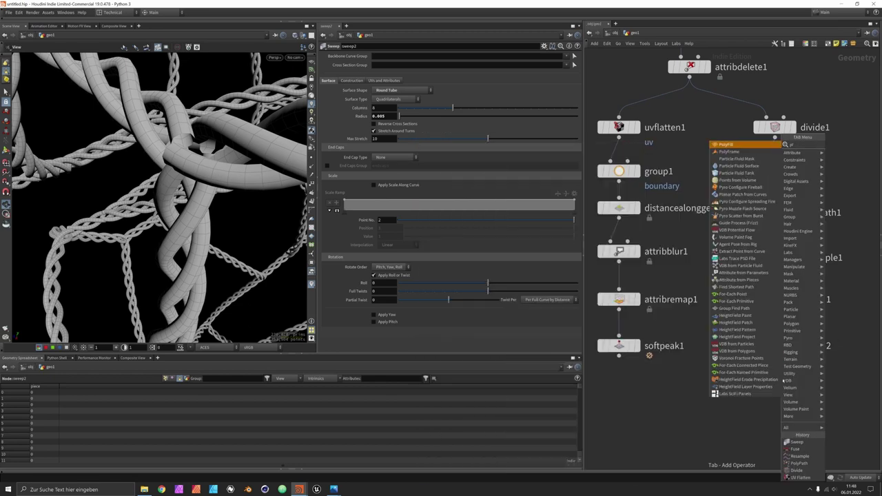
{"action": "type", "text": "ill"}
{"action": "key", "text": "Return"}
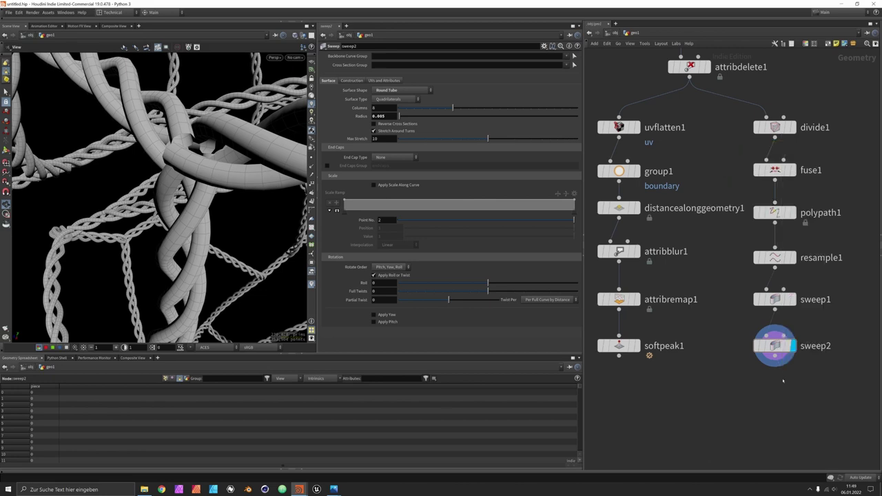
{"action": "left_click", "coordinate": [774, 390]}
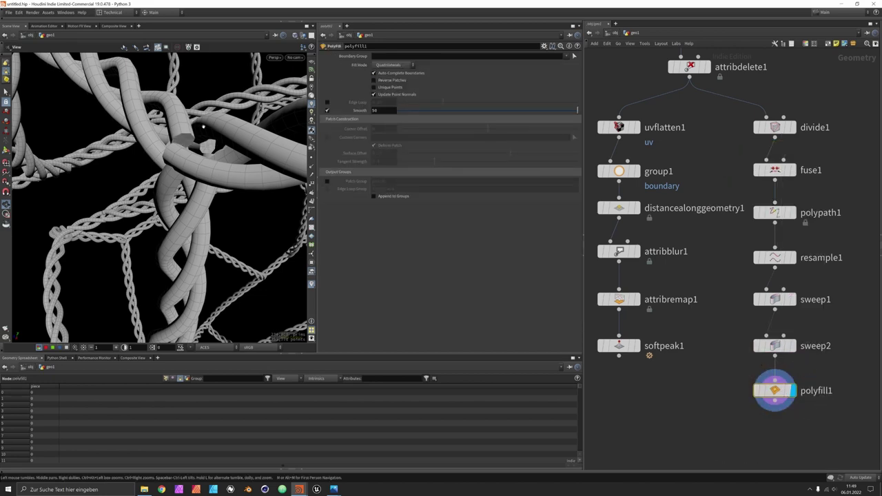
{"action": "scroll", "coordinate": [200, 129], "scroll_direction": "up", "scroll_amount": 3}
{"action": "left_click_drag", "start_coordinate": [200, 129], "coordinate": [187, 140]}
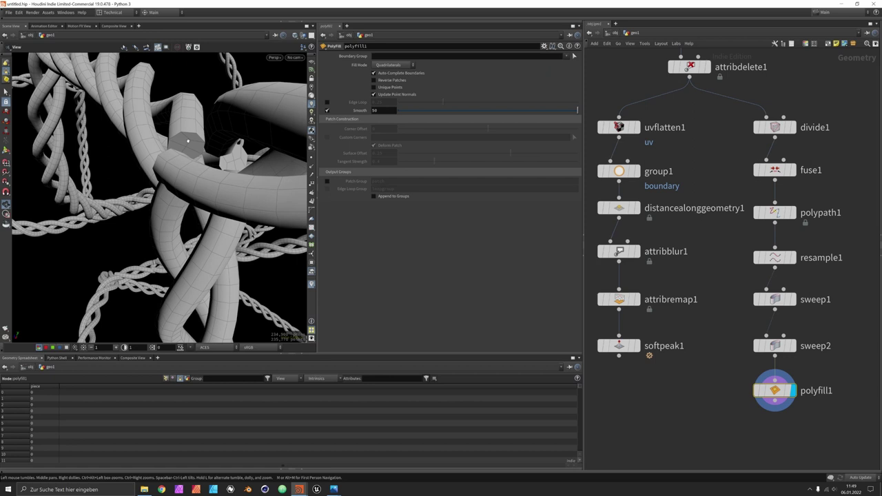
Set the PolyFill's fill mode to Quadrilateral Fan and turn off Deform Patch.
{"action": "left_click", "coordinate": [392, 65]}
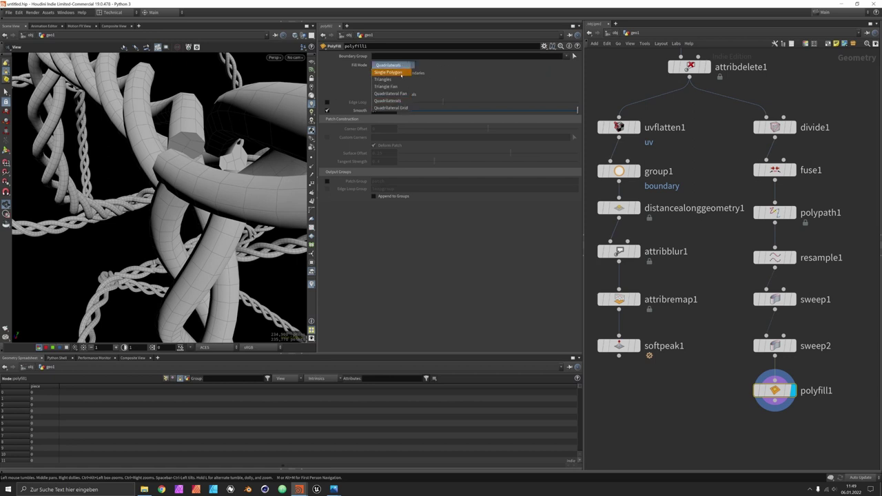
{"action": "left_click", "coordinate": [397, 93]}
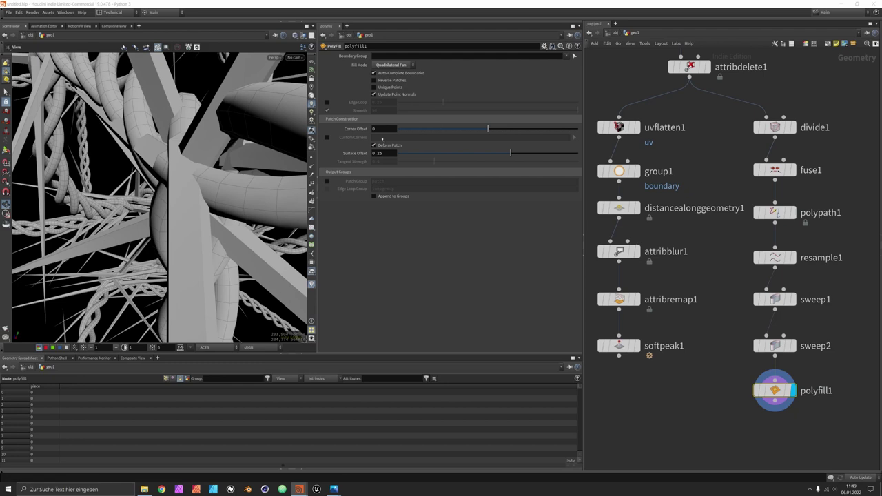
{"action": "left_click", "coordinate": [390, 146]}
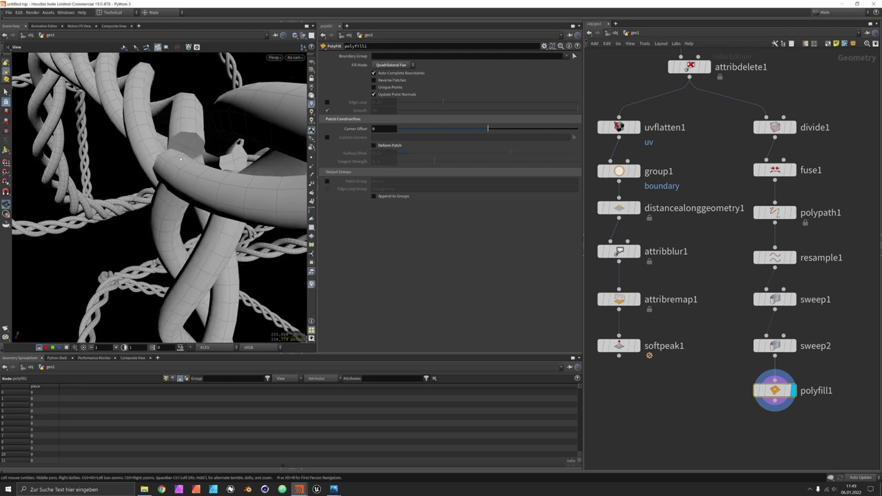
{"action": "mouse_move", "coordinate": [219, 148]}
{"action": "left_mouse_down"}
{"action": "mouse_move", "coordinate": [196, 148]}
{"action": "mouse_move", "coordinate": [209, 148]}
{"action": "mouse_move", "coordinate": [203, 150]}
{"action": "left_mouse_up"}
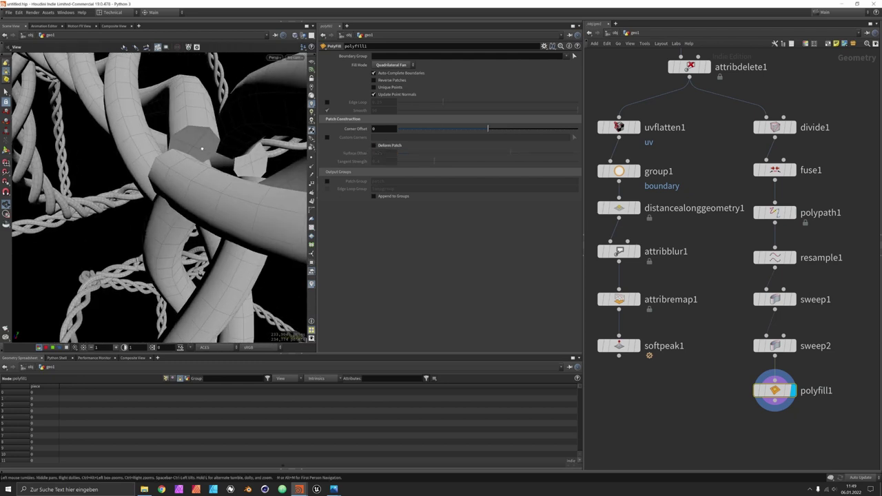
Add a displayed Subdivide node below the PolyFill to smooth the capped rope strands.
{"action": "middle_click_drag", "start_coordinate": [788, 428], "coordinate": [780, 363]}
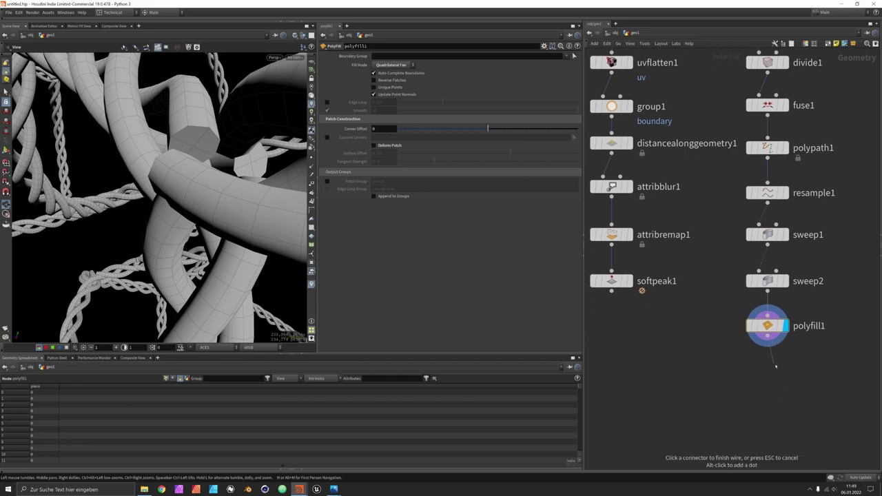
{"action": "key", "text": "Tab"}
{"action": "type", "text": "subd"}
{"action": "key", "text": "Return"}
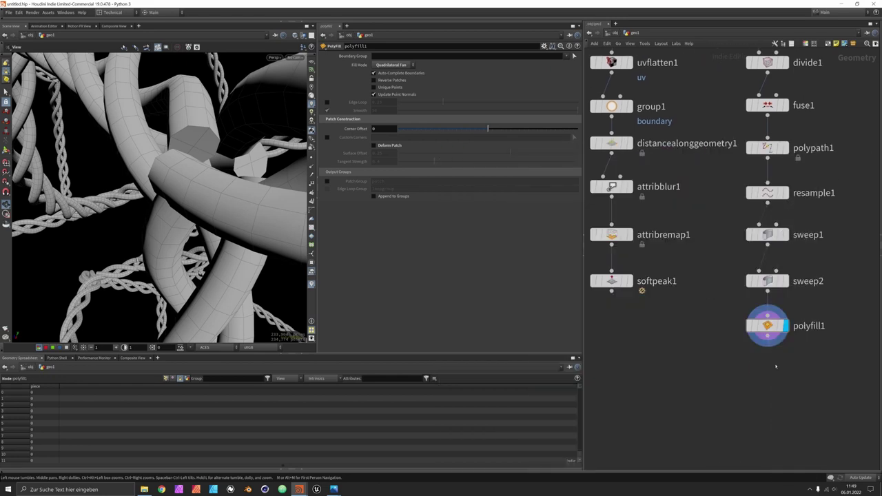
{"action": "left_click", "coordinate": [774, 368]}
{"action": "left_click_drag", "start_coordinate": [196, 140], "coordinate": [200, 189]}
{"action": "scroll", "coordinate": [170, 180], "scroll_direction": "up", "scroll_amount": 4}
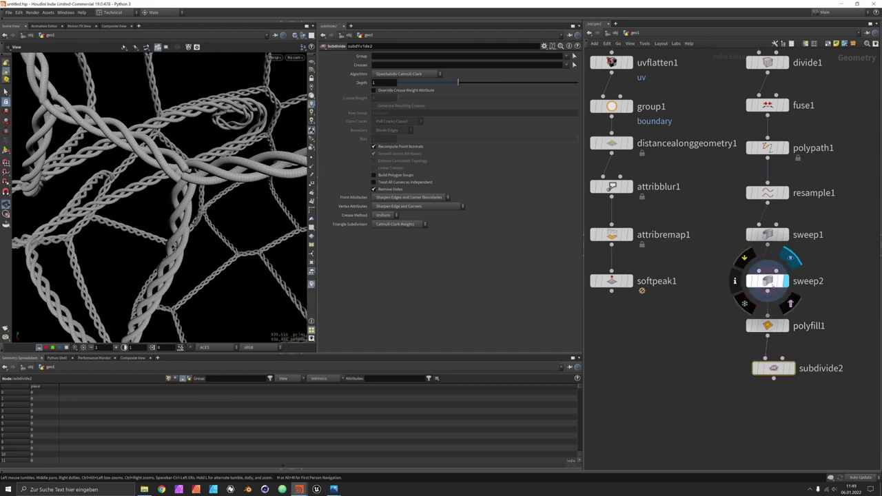
Compare the first Sweep's twisted curves with the subdivided strands and look over the whole rope network.
{"action": "left_click", "coordinate": [786, 281]}
{"action": "left_click", "coordinate": [785, 234]}
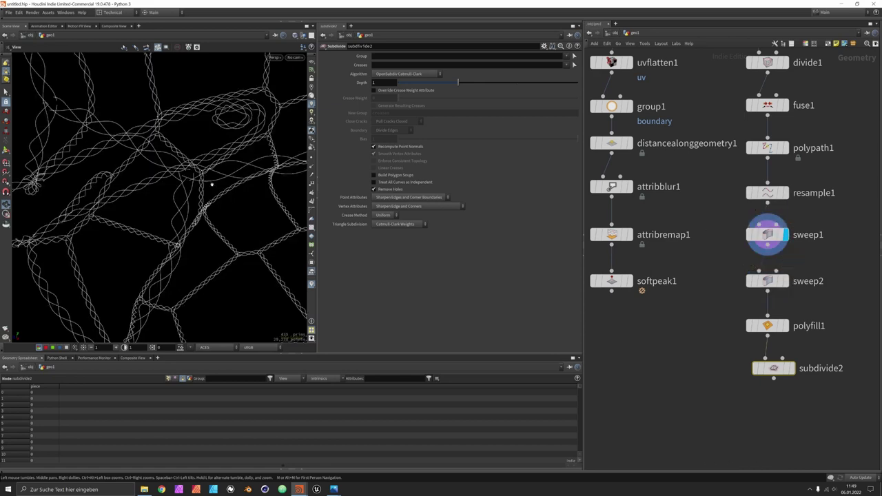
{"action": "mouse_move", "coordinate": [181, 180]}
{"action": "left_mouse_down"}
{"action": "mouse_move", "coordinate": [180, 207]}
{"action": "mouse_move", "coordinate": [188, 179]}
{"action": "left_mouse_up"}
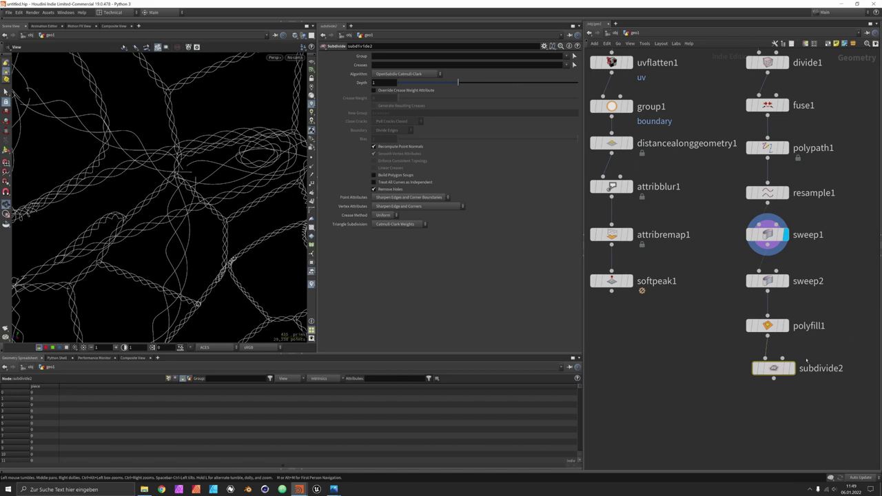
{"action": "left_click", "coordinate": [787, 369]}
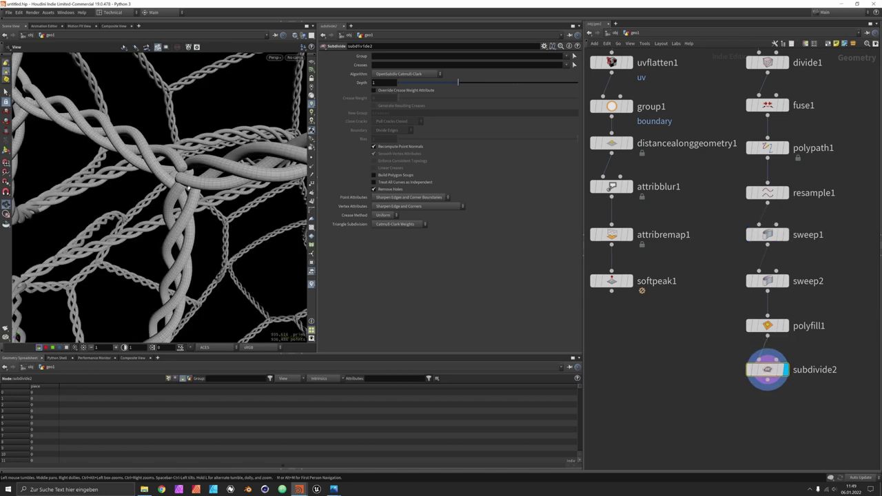
{"action": "scroll", "coordinate": [189, 188], "scroll_direction": "down", "scroll_amount": 5}
{"action": "left_click_drag", "start_coordinate": [188, 187], "coordinate": [137, 248]}
{"action": "scroll", "coordinate": [146, 234], "scroll_direction": "down", "scroll_amount": 4}
{"action": "scroll", "coordinate": [136, 249], "scroll_direction": "up", "scroll_amount": 4}
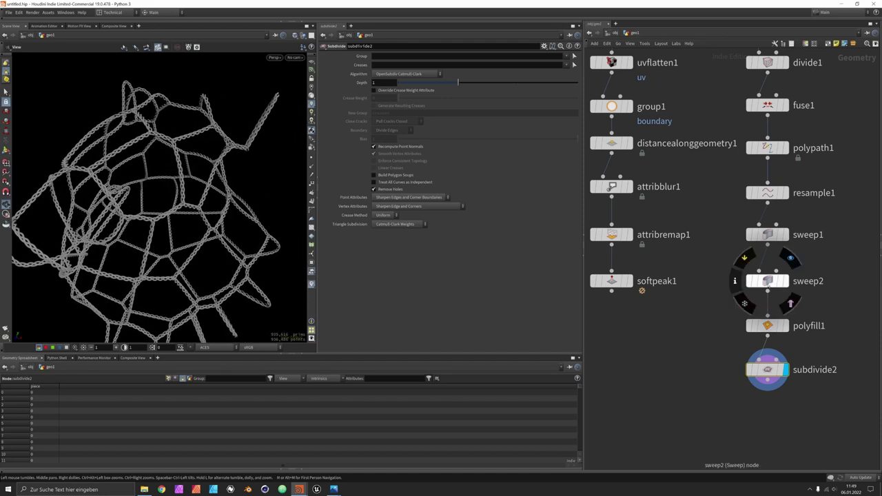
Turn on Compute UVs and Override Any Existing UVs for the second Sweep node.
{"action": "left_click", "coordinate": [768, 281]}
{"action": "left_click", "coordinate": [384, 79]}
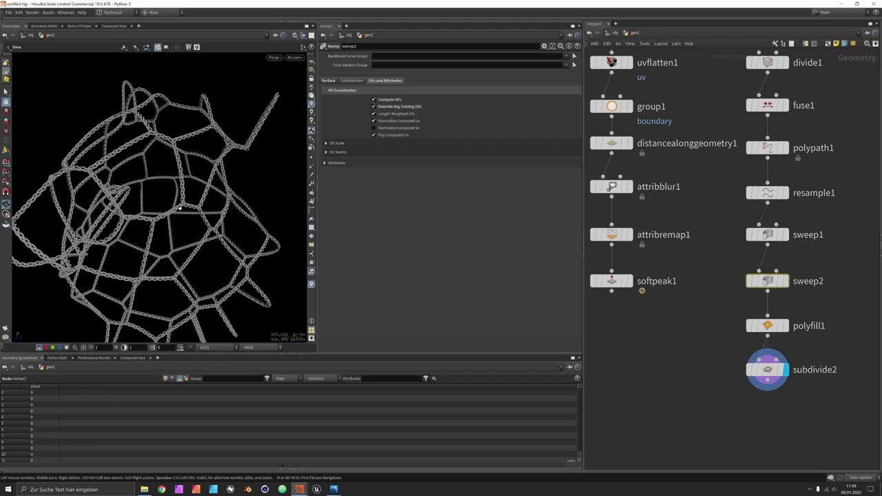
{"action": "scroll", "coordinate": [181, 208], "scroll_direction": "up", "scroll_amount": 4}
{"action": "mouse_move", "coordinate": [182, 208]}
{"action": "left_mouse_down"}
{"action": "mouse_move", "coordinate": [282, 186]}
{"action": "mouse_move", "coordinate": [196, 207]}
{"action": "left_mouse_up"}
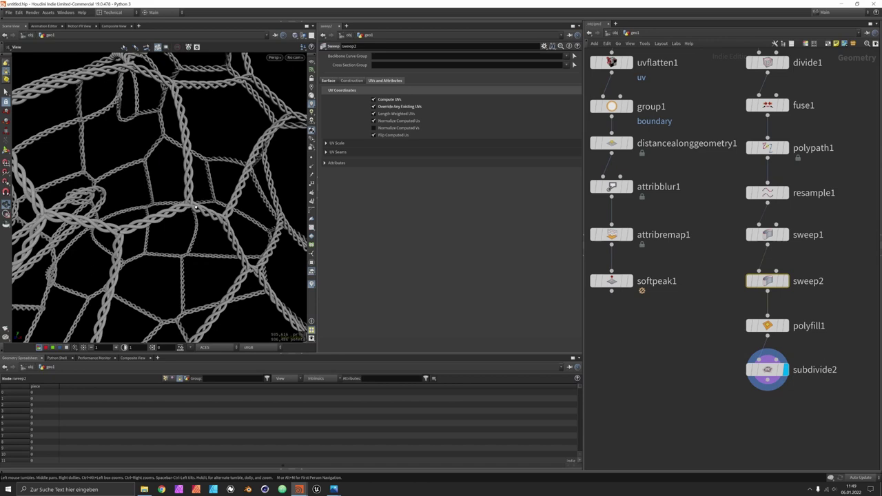
{"action": "scroll", "coordinate": [194, 203], "scroll_direction": "up", "scroll_amount": 6}
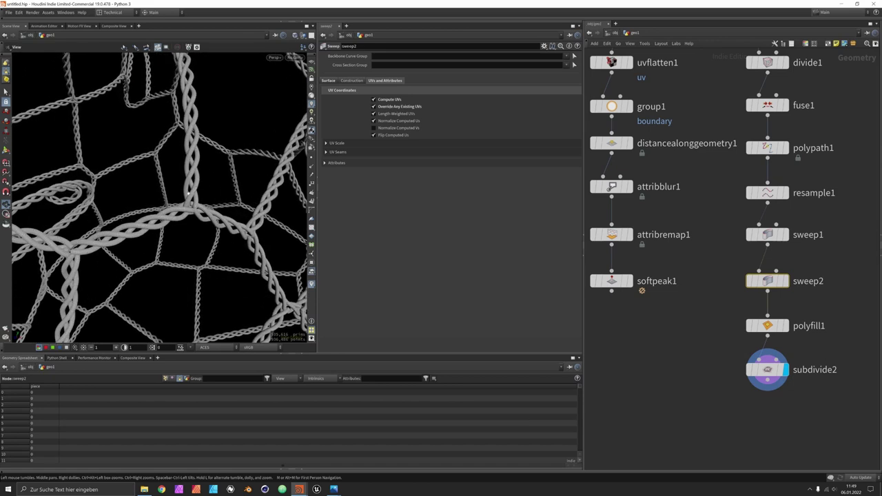
{"action": "scroll", "coordinate": [200, 192], "scroll_direction": "up", "scroll_amount": 6}
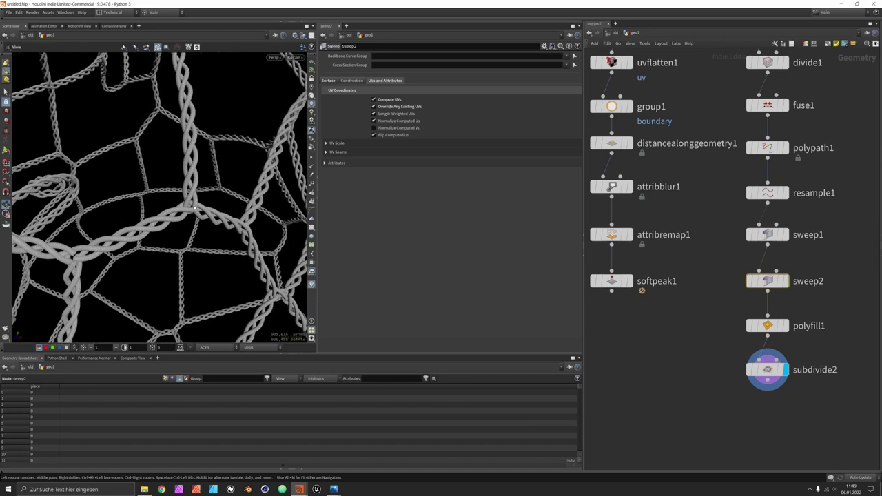
Examine the attribute transfer and output settings of both Sweep nodes and the surface settings of the second one.
{"action": "left_click", "coordinate": [345, 164]}
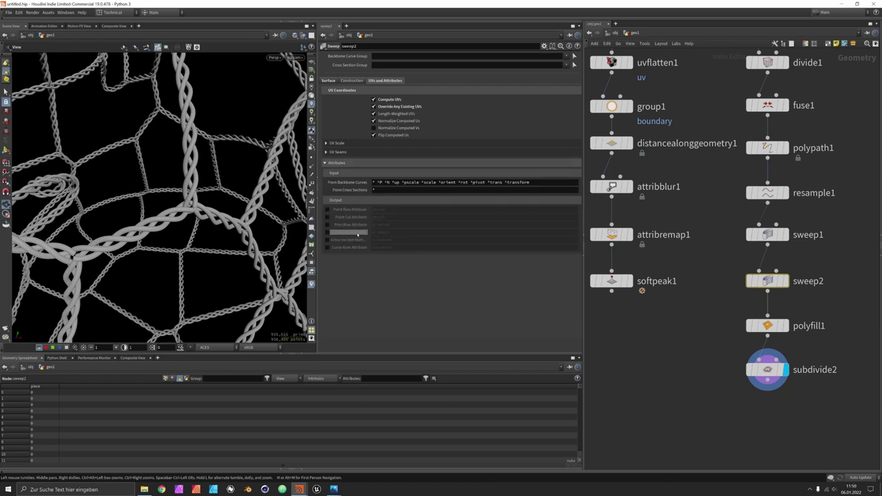
{"action": "left_click", "coordinate": [328, 80]}
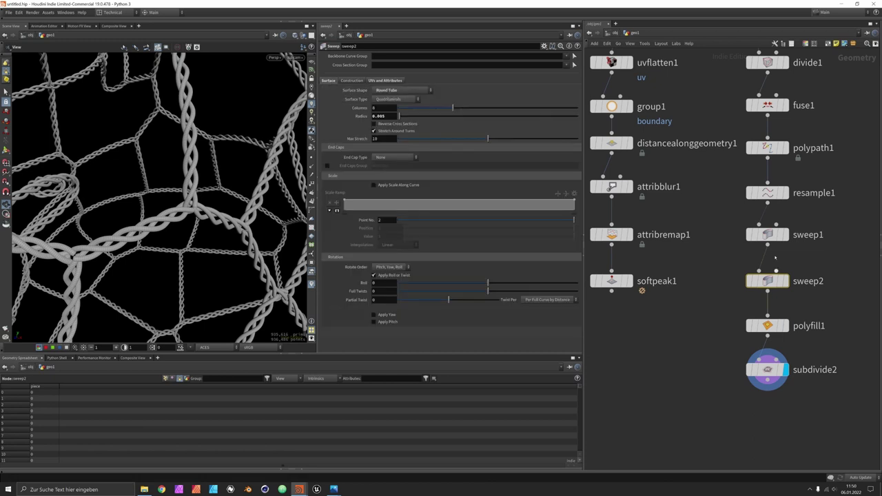
{"action": "left_click", "coordinate": [768, 235]}
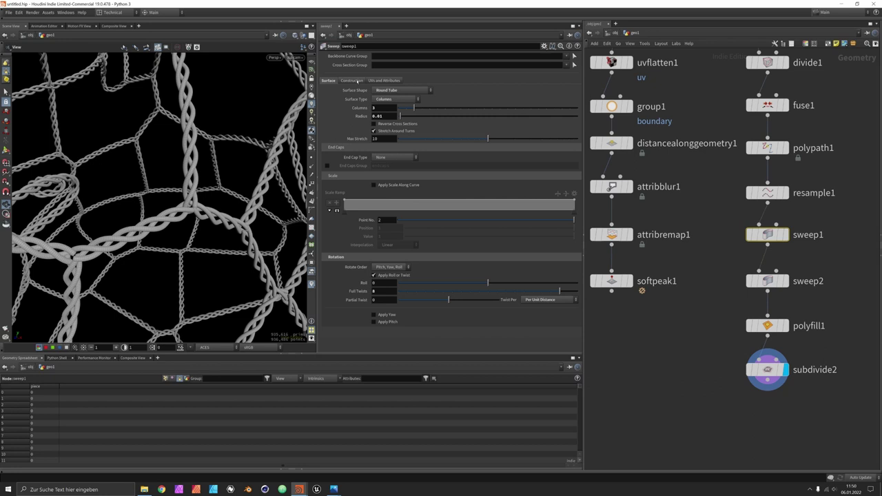
{"action": "left_click", "coordinate": [384, 80]}
{"action": "left_click", "coordinate": [336, 163]}
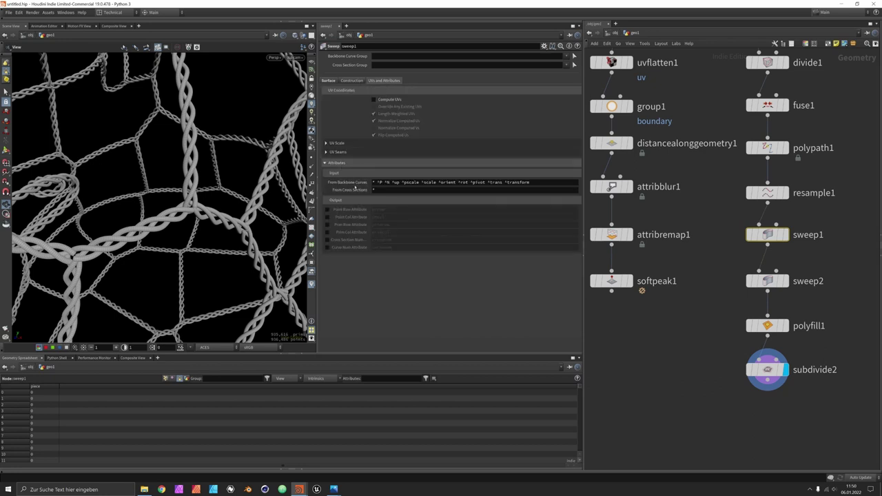
{"action": "left_click_drag", "start_coordinate": [200, 179], "coordinate": [220, 99]}
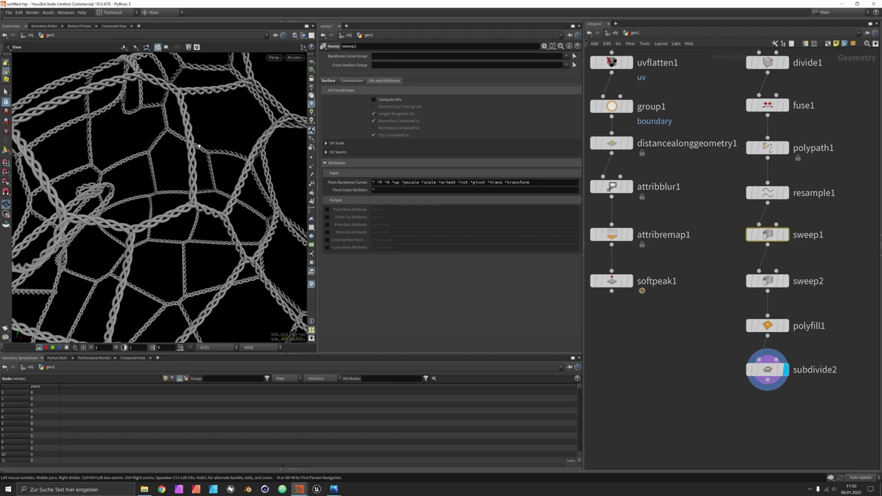
{"action": "left_click_drag", "start_coordinate": [190, 195], "coordinate": [129, 215]}
{"action": "scroll", "coordinate": [197, 216], "scroll_direction": "down", "scroll_amount": 5}
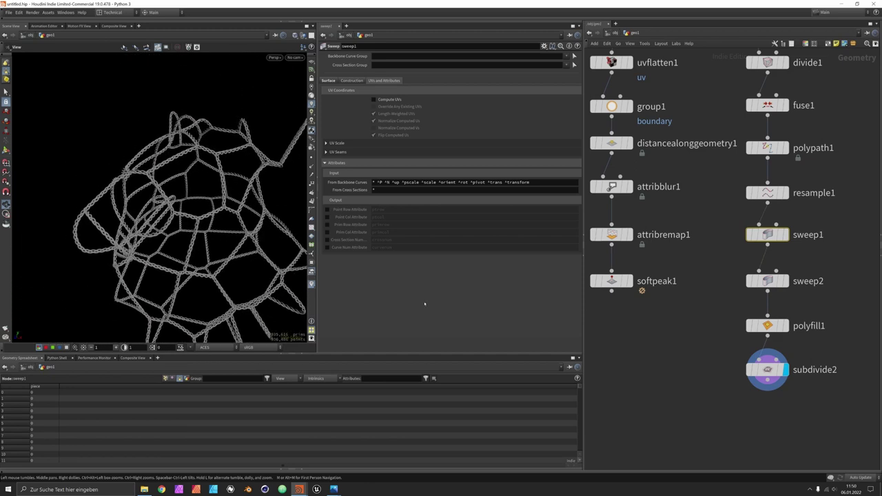
Merge the softpeak1 patches with the subdivided ropes in a new Merge node and display the combined result.
{"action": "left_click", "coordinate": [611, 281]}
{"action": "left_click", "coordinate": [630, 281]}
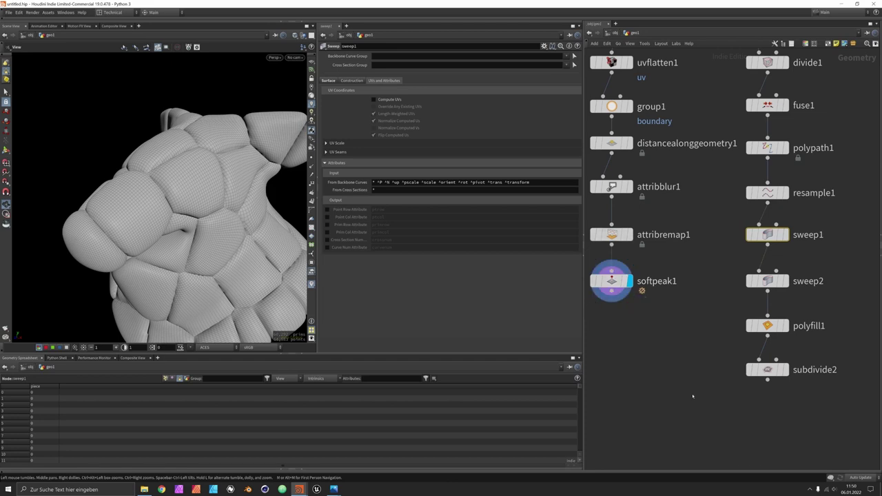
{"action": "middle_click_drag", "start_coordinate": [681, 383], "coordinate": [680, 316]}
{"action": "left_click_drag", "start_coordinate": [612, 233], "coordinate": [672, 363]}
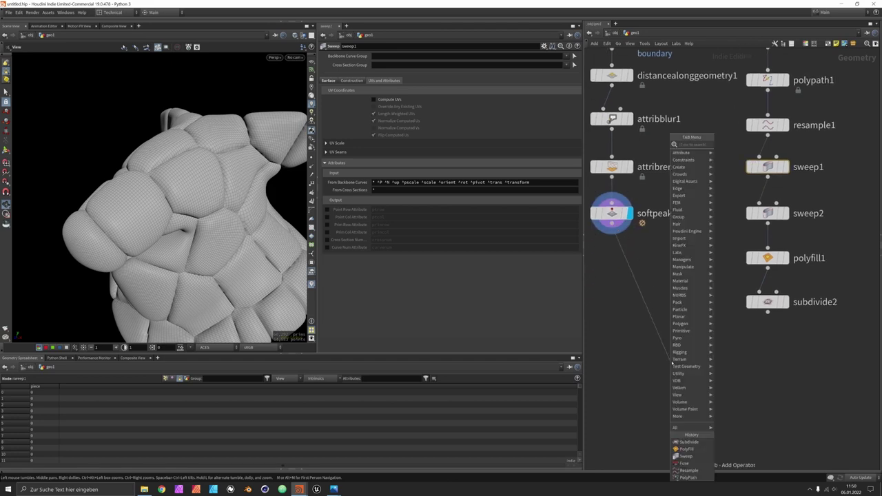
{"action": "type", "text": "merge"}
{"action": "key", "text": "Return"}
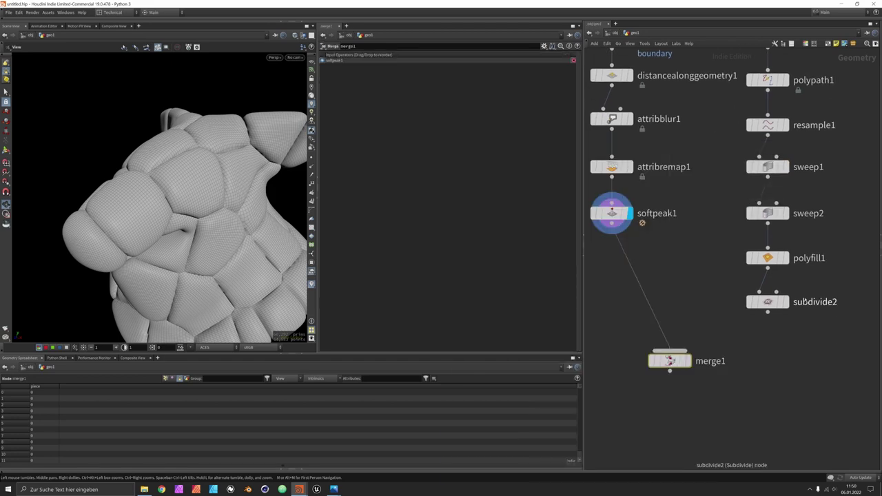
{"action": "left_click_drag", "start_coordinate": [767, 313], "coordinate": [670, 352]}
{"action": "left_click", "coordinate": [687, 361]}
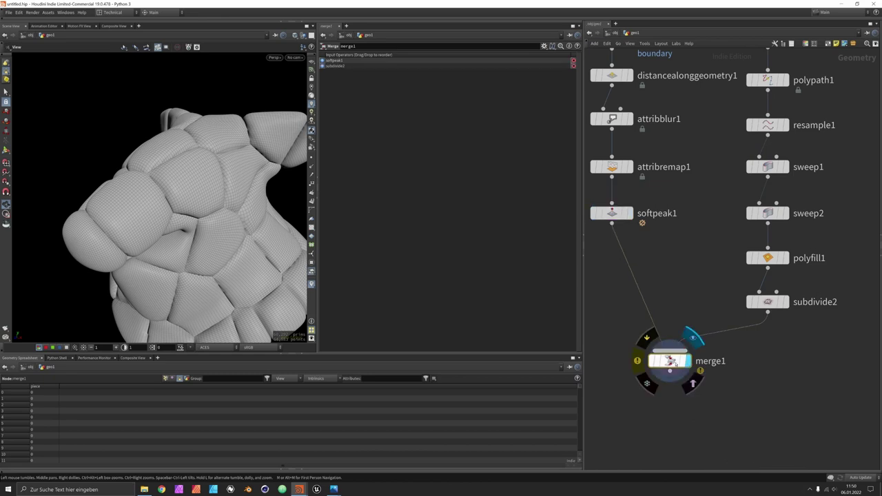
Inspect the rope seams between the puffed patches up close and around the head, briefly previewing the UV checker texture.
{"action": "left_click_drag", "start_coordinate": [261, 183], "coordinate": [333, 227]}
{"action": "scroll", "coordinate": [183, 153], "scroll_direction": "up", "scroll_amount": 5}
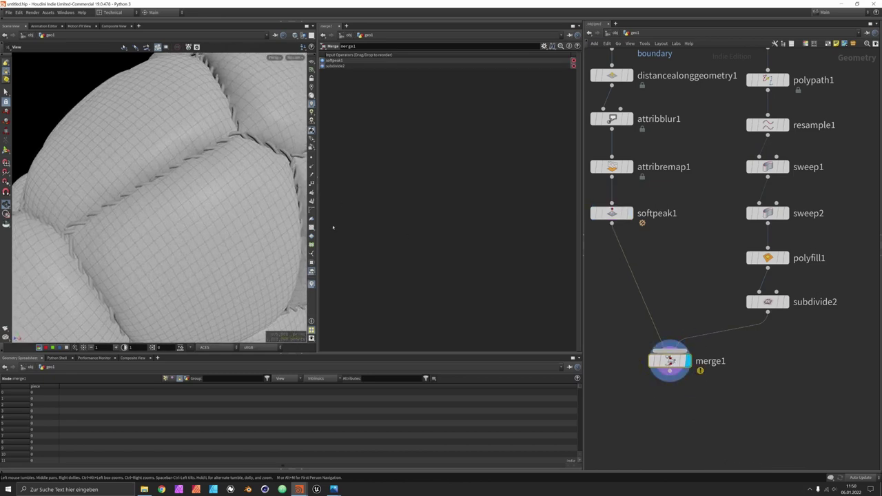
{"action": "left_click", "coordinate": [310, 228]}
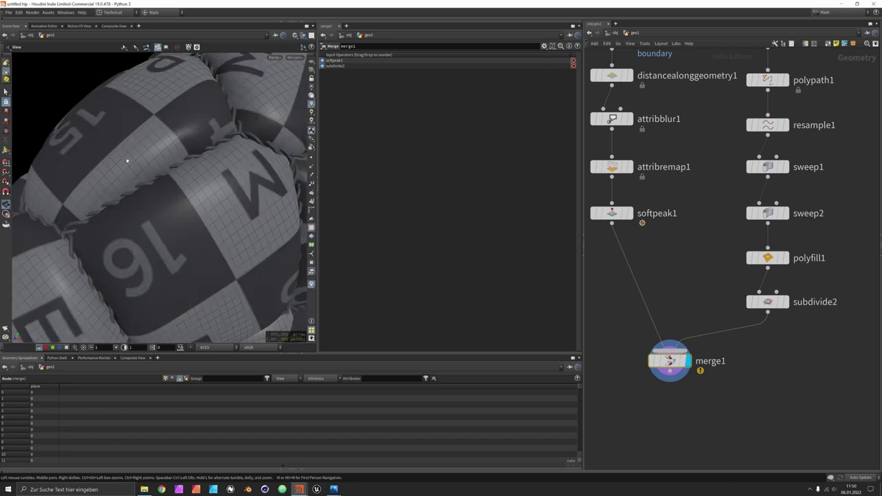
{"action": "scroll", "coordinate": [128, 185], "scroll_direction": "down", "scroll_amount": 5}
{"action": "scroll", "coordinate": [141, 190], "scroll_direction": "up", "scroll_amount": 5}
{"action": "left_click_drag", "start_coordinate": [156, 191], "coordinate": [110, 187]}
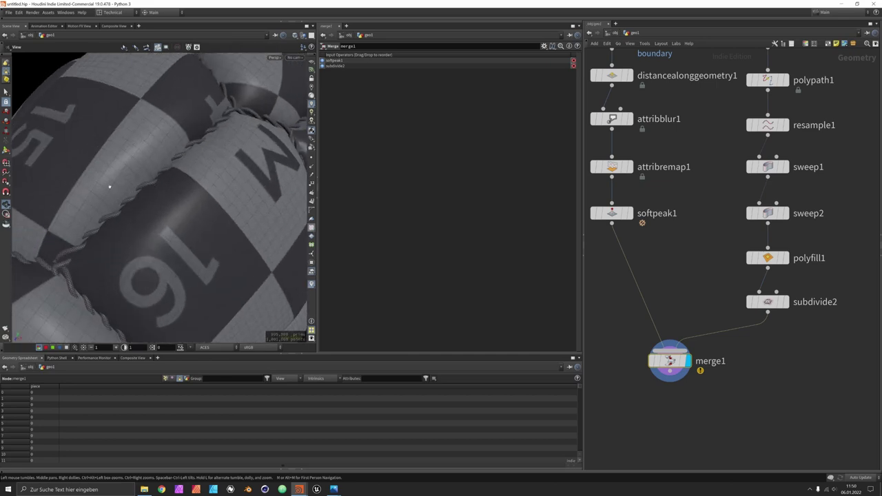
{"action": "left_click", "coordinate": [312, 228]}
{"action": "scroll", "coordinate": [181, 190], "scroll_direction": "down", "scroll_amount": 8}
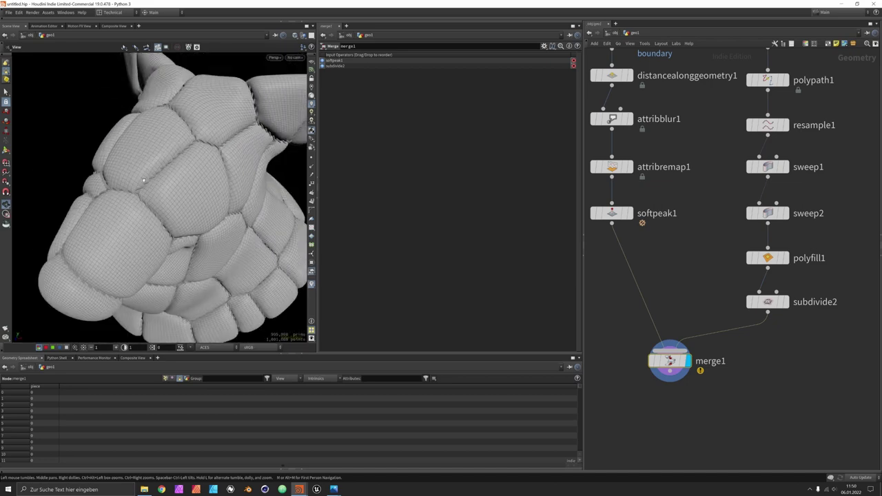
{"action": "left_click_drag", "start_coordinate": [173, 198], "coordinate": [240, 158]}
{"action": "scroll", "coordinate": [204, 157], "scroll_direction": "up", "scroll_amount": 5}
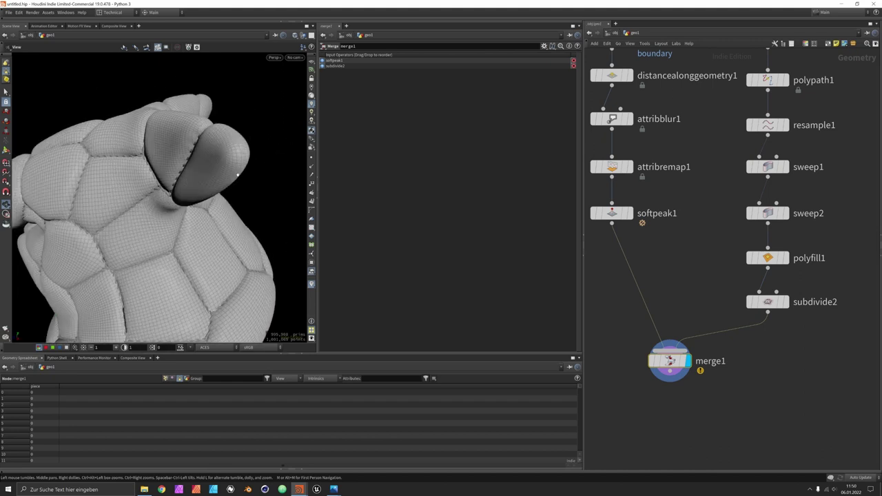
Preview the UV checker texture on the ear patches and examine the stitched seams across the whole head.
{"action": "left_click_drag", "start_coordinate": [238, 175], "coordinate": [203, 168]}
{"action": "left_click", "coordinate": [311, 227]}
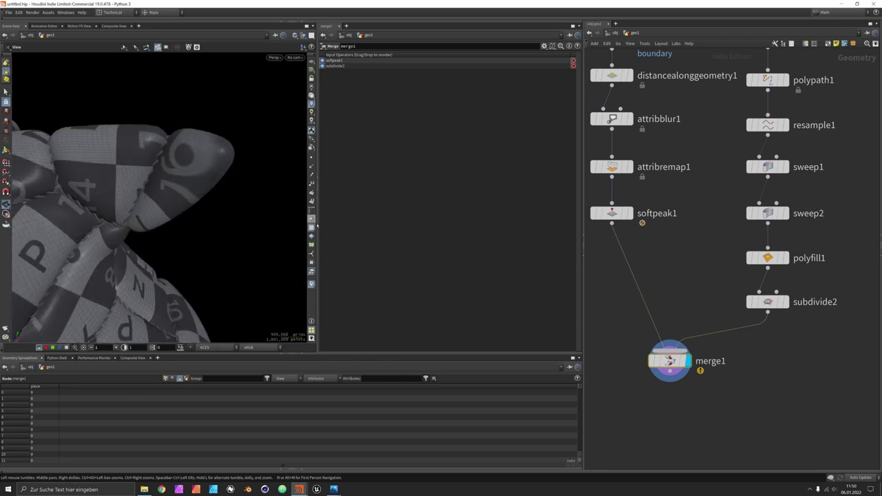
{"action": "left_click", "coordinate": [312, 229]}
{"action": "scroll", "coordinate": [171, 170], "scroll_direction": "down", "scroll_amount": 5}
{"action": "left_click_drag", "start_coordinate": [171, 170], "coordinate": [175, 193]}
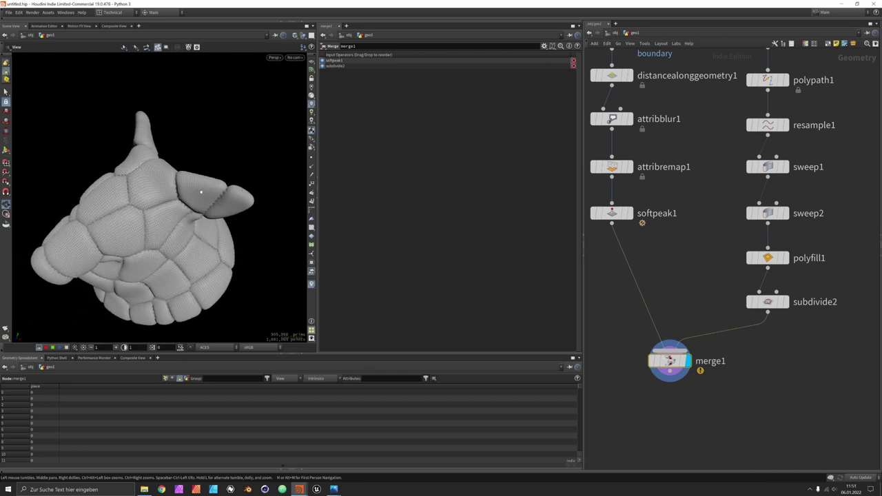
{"action": "left_click_drag", "start_coordinate": [201, 192], "coordinate": [208, 188]}
Add a UV Autoseam node, connect it to the output of attribdelete1 and display its result.
{"action": "middle_click_drag", "start_coordinate": [648, 131], "coordinate": [661, 332]}
{"action": "middle_click_drag", "start_coordinate": [654, 109], "coordinate": [649, 183]}
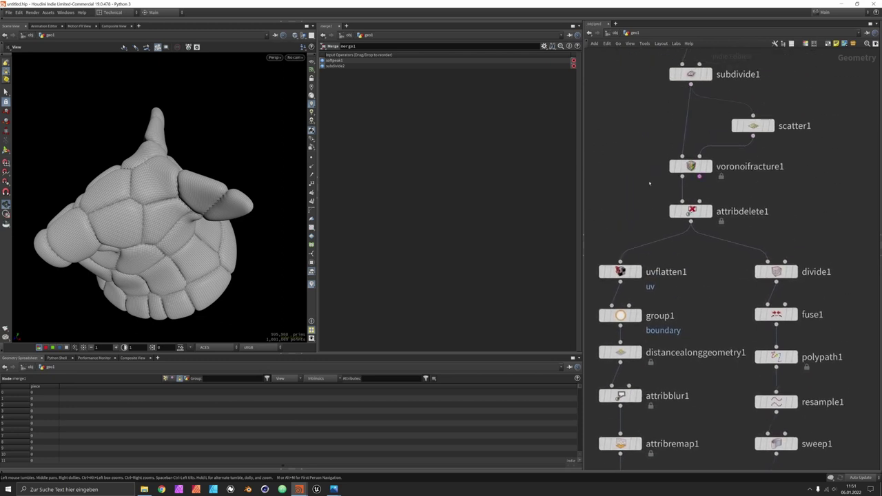
{"action": "key", "text": "Tab"}
{"action": "type", "text": "auto"}
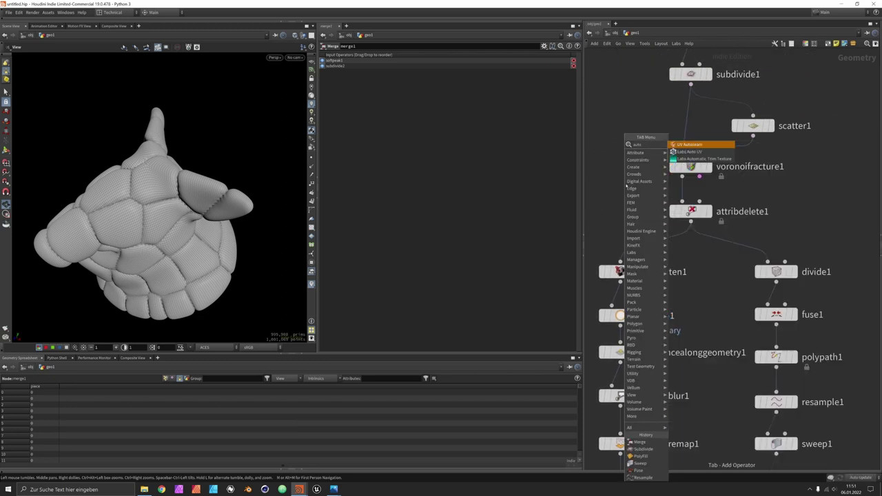
{"action": "key", "text": "Return"}
{"action": "left_click", "coordinate": [626, 185]}
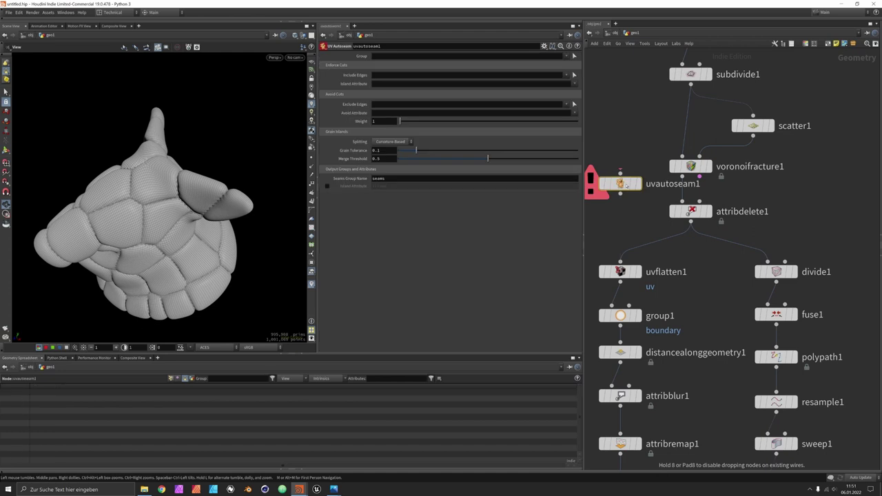
{"action": "left_click_drag", "start_coordinate": [626, 184], "coordinate": [816, 230]}
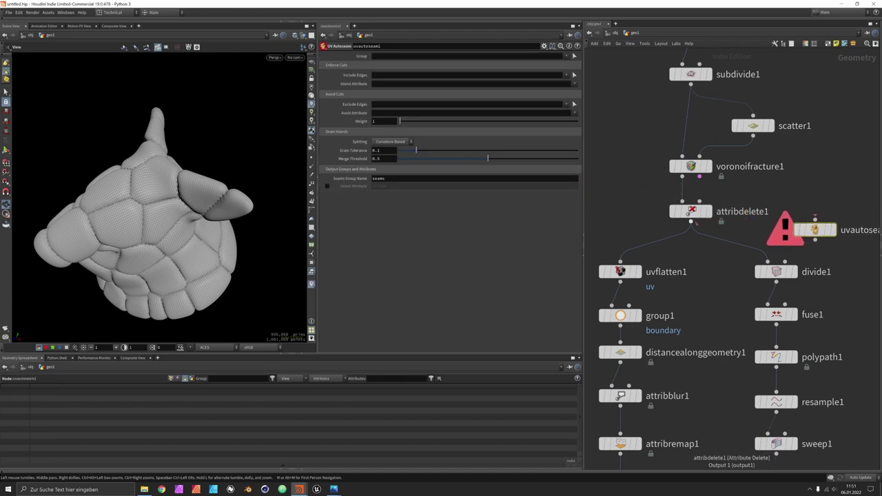
{"action": "left_click", "coordinate": [815, 219]}
{"action": "left_click", "coordinate": [839, 232]}
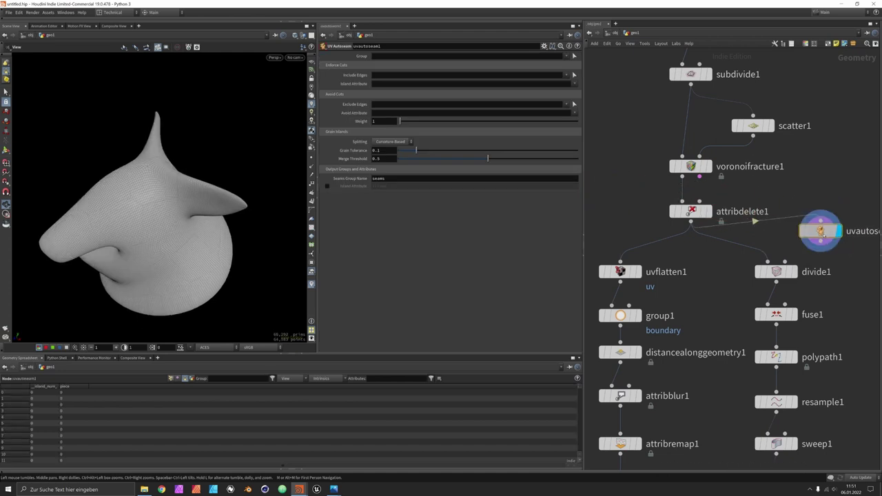
Reconnect the input of the UV Autoseam node to the output of subdivide1.
{"action": "left_click_drag", "start_coordinate": [205, 200], "coordinate": [208, 200]}
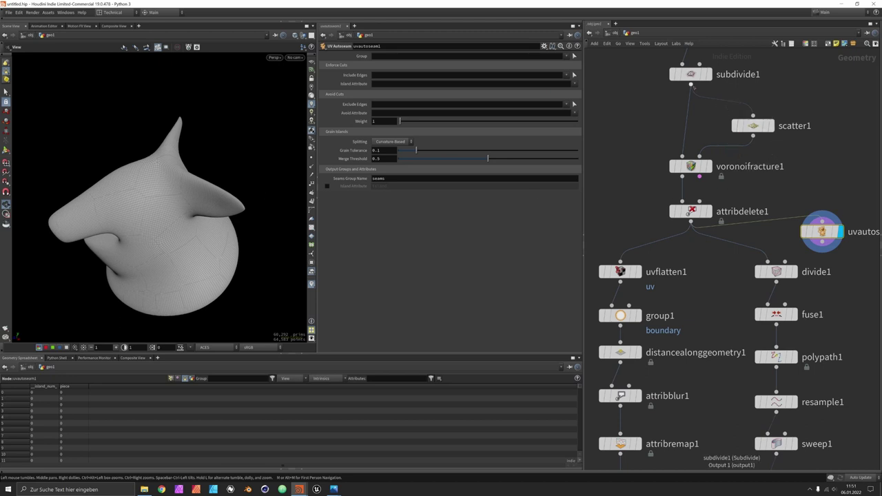
{"action": "left_click_drag", "start_coordinate": [691, 84], "coordinate": [829, 237]}
{"action": "left_click_drag", "start_coordinate": [828, 236], "coordinate": [831, 216]}
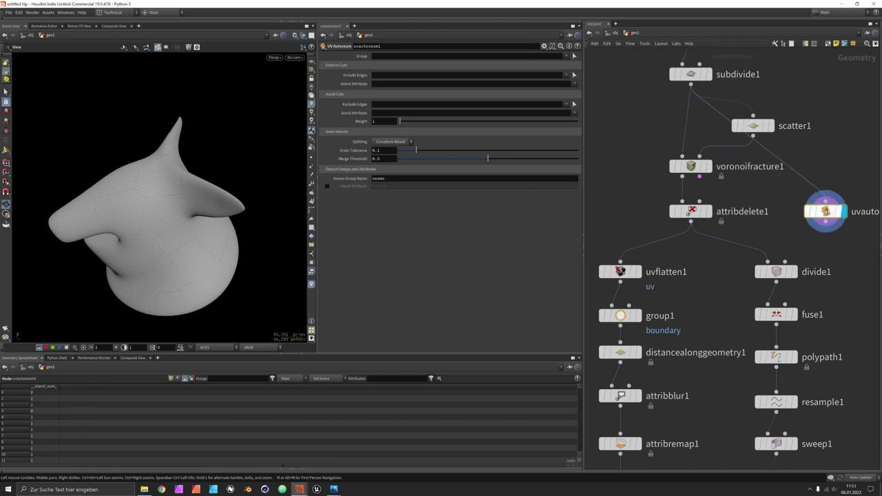
Set the Grain Tolerance of the UV Autoseam node to 0.147 while checking the seams on the head.
{"action": "left_click_drag", "start_coordinate": [416, 150], "coordinate": [441, 153]}
{"action": "left_click_drag", "start_coordinate": [148, 186], "coordinate": [197, 198]}
{"action": "key", "text": "Return"}
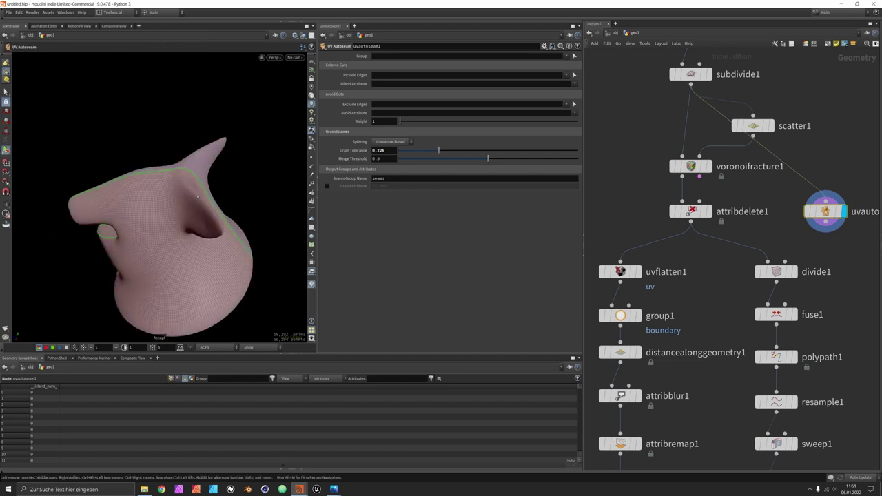
{"action": "left_click_drag", "start_coordinate": [432, 150], "coordinate": [424, 151]}
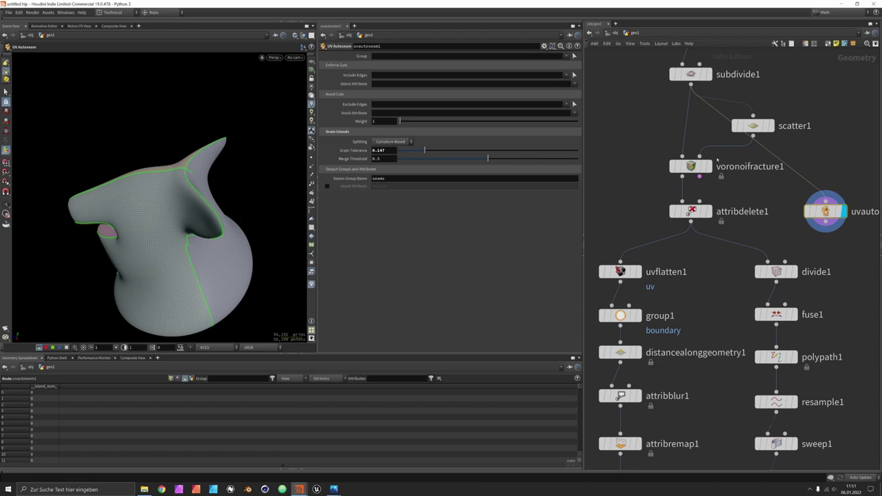
Insert uvautoseam1 between subdivide1 and voronoifracture1 and display the puffed patches from softpeak1.
{"action": "mouse_move", "coordinate": [695, 166]}
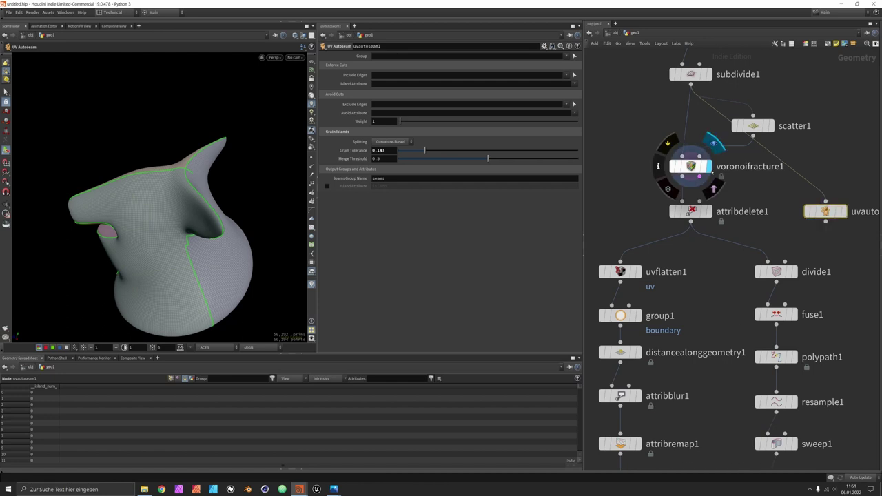
{"action": "left_click", "coordinate": [708, 166]}
{"action": "left_click_drag", "start_coordinate": [827, 214], "coordinate": [691, 119]}
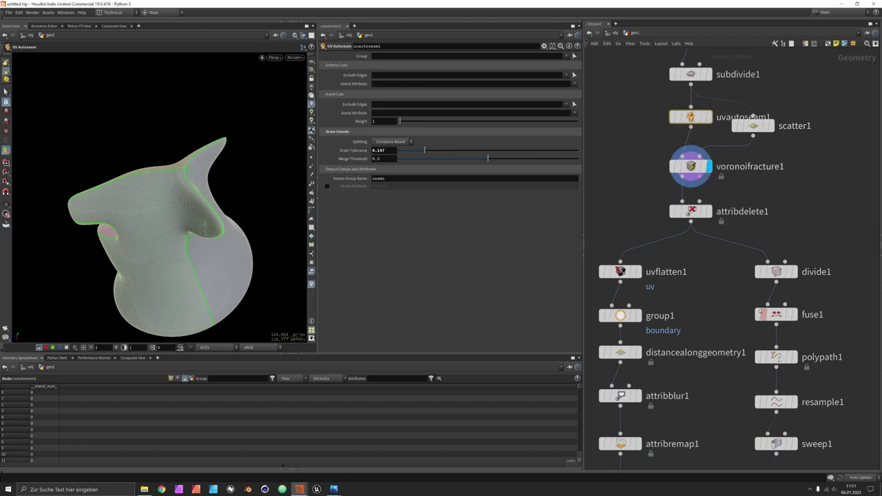
{"action": "middle_click_drag", "start_coordinate": [699, 314], "coordinate": [725, 256]}
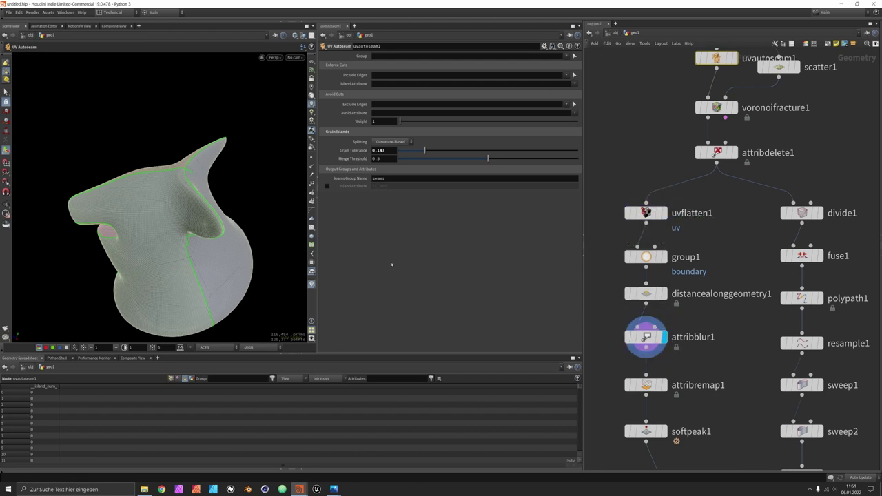
{"action": "middle_click_drag", "start_coordinate": [711, 402], "coordinate": [717, 271]}
{"action": "left_click", "coordinate": [670, 300]}
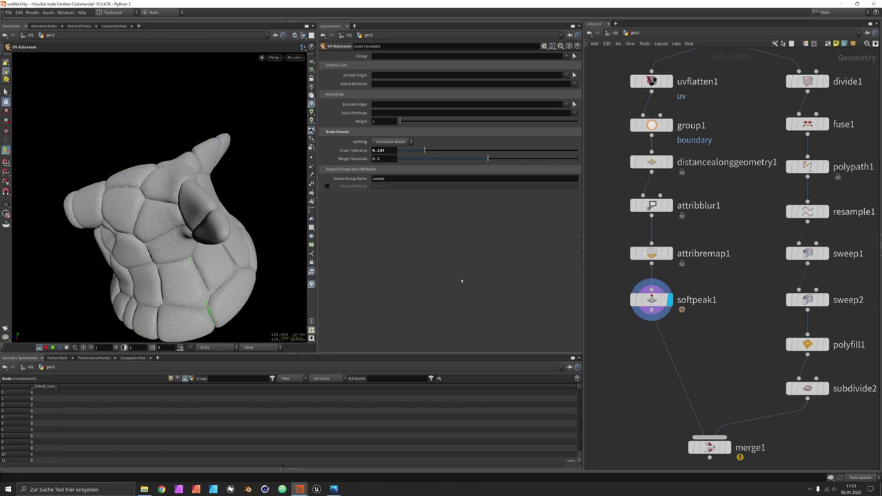
Display uvautoseam1 and try previewing its islands with a temporary Exploded View node.
{"action": "middle_click_drag", "start_coordinate": [735, 65], "coordinate": [685, 318]}
{"action": "middle_click_drag", "start_coordinate": [746, 120], "coordinate": [739, 221]}
{"action": "left_click_drag", "start_coordinate": [631, 102], "coordinate": [667, 268]}
{"action": "left_click", "coordinate": [684, 252]}
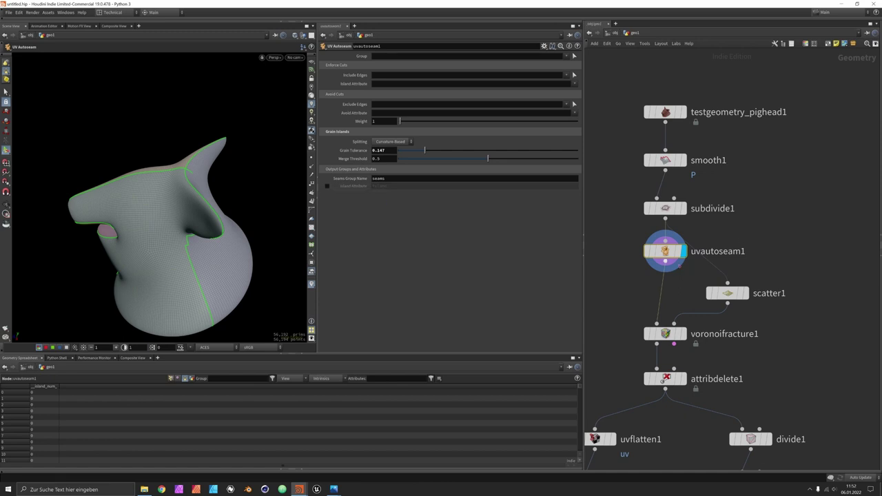
{"action": "key", "text": "Tab"}
{"action": "type", "text": "ex"}
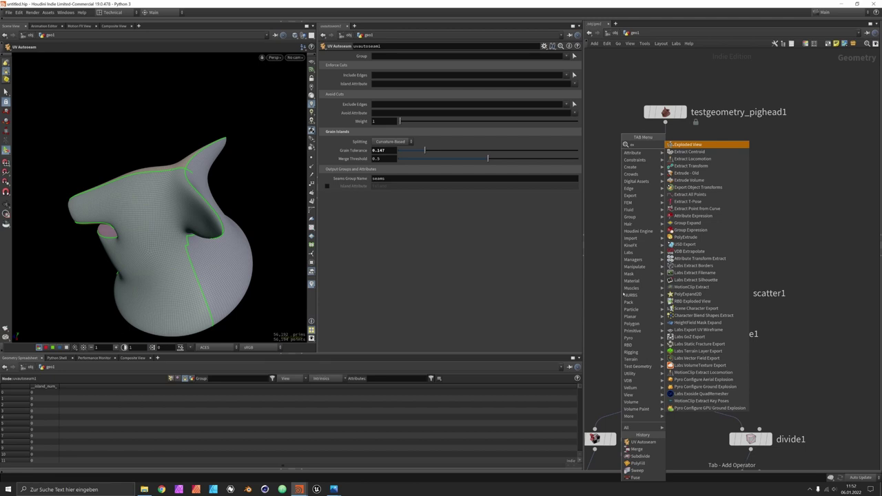
{"action": "key", "text": "Return"}
{"action": "left_click", "coordinate": [620, 293]}
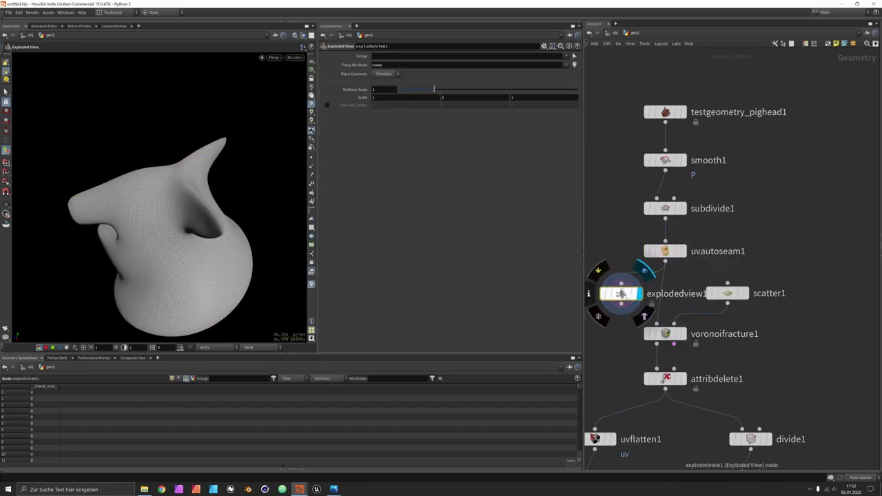
{"action": "key", "text": "Delete"}
Turn on the Island Attribute output of uvautoseam1 and insert a Primitive Split node between it and voronoifracture1.
{"action": "left_click_drag", "start_coordinate": [665, 251], "coordinate": [633, 251]}
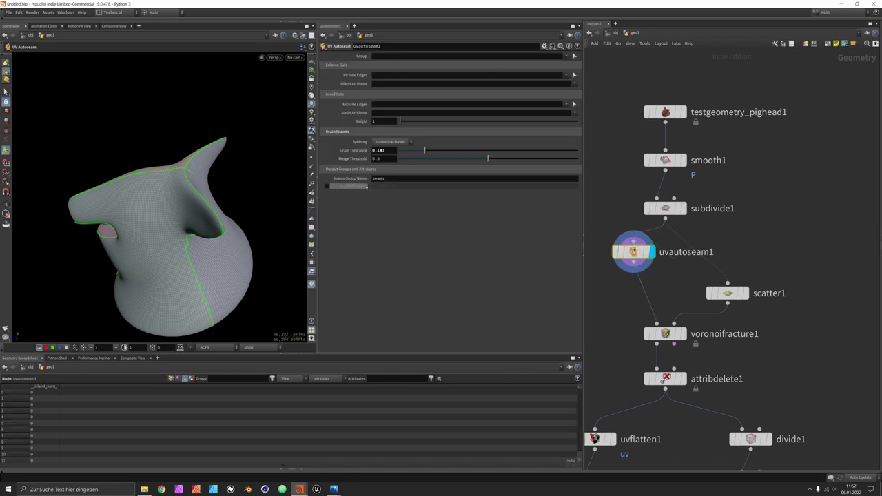
{"action": "left_click", "coordinate": [328, 186]}
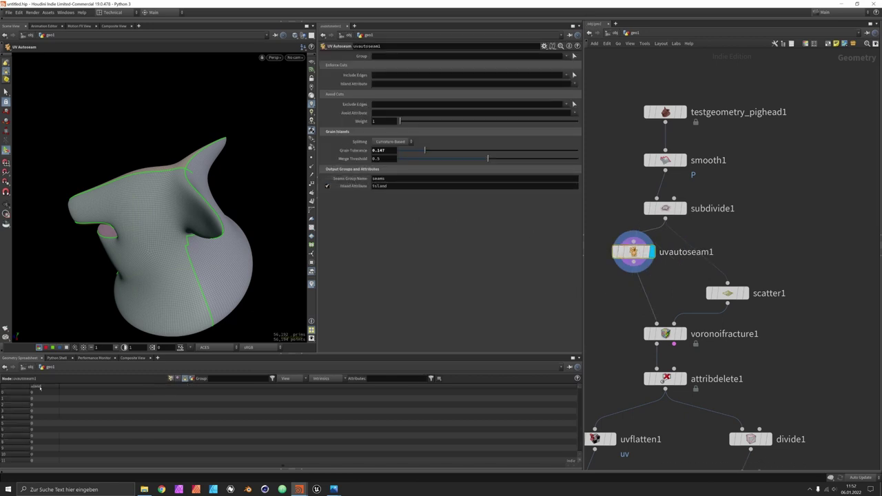
{"action": "key", "text": "Tab"}
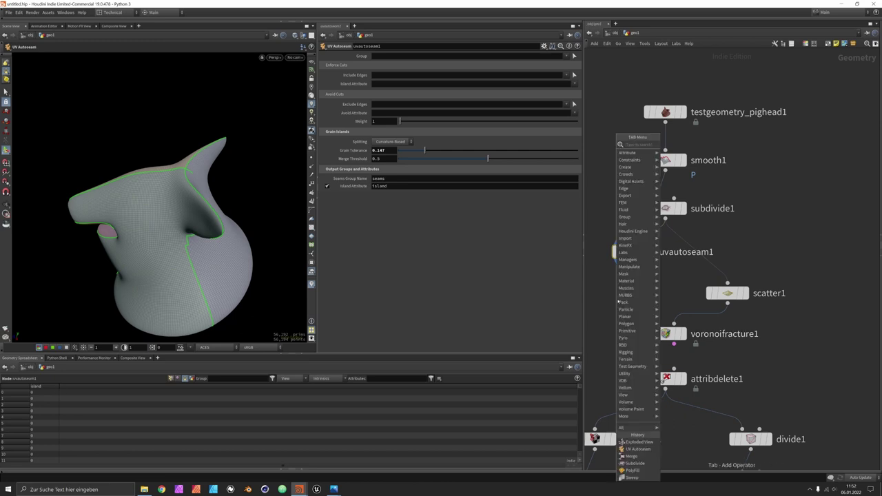
{"action": "type", "text": "prims"}
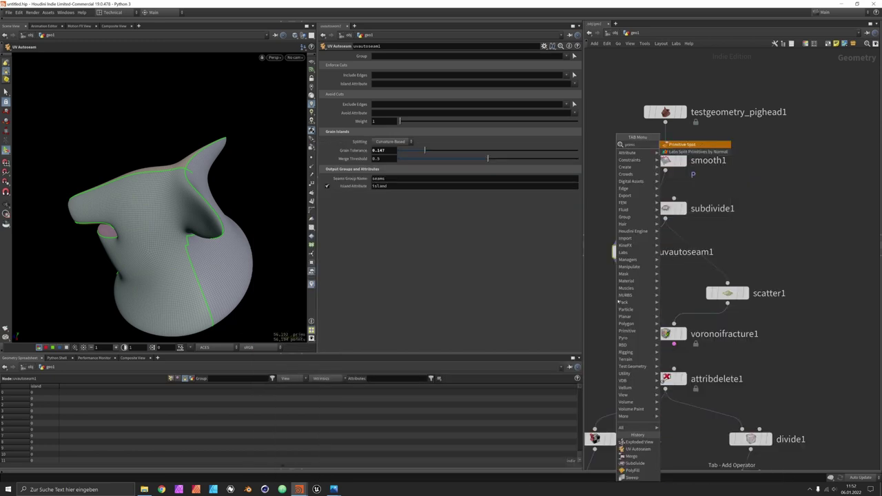
{"action": "key", "text": "Return"}
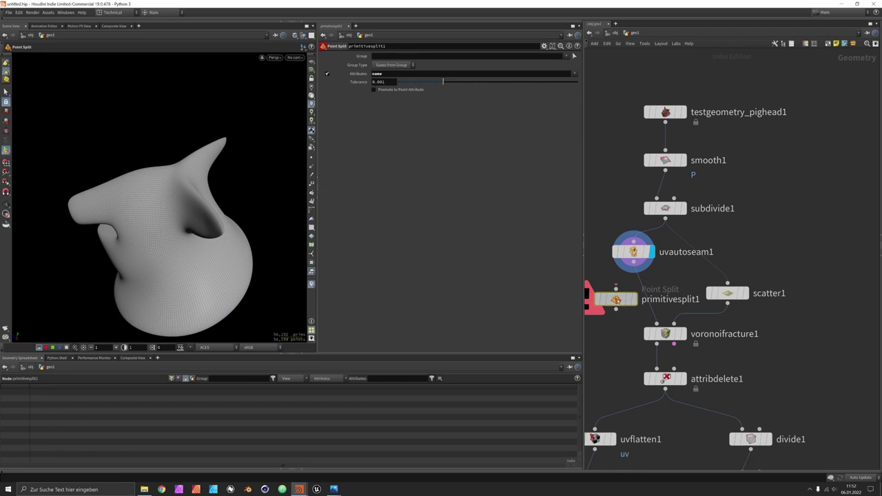
{"action": "left_click", "coordinate": [639, 294]}
{"action": "left_click", "coordinate": [651, 295]}
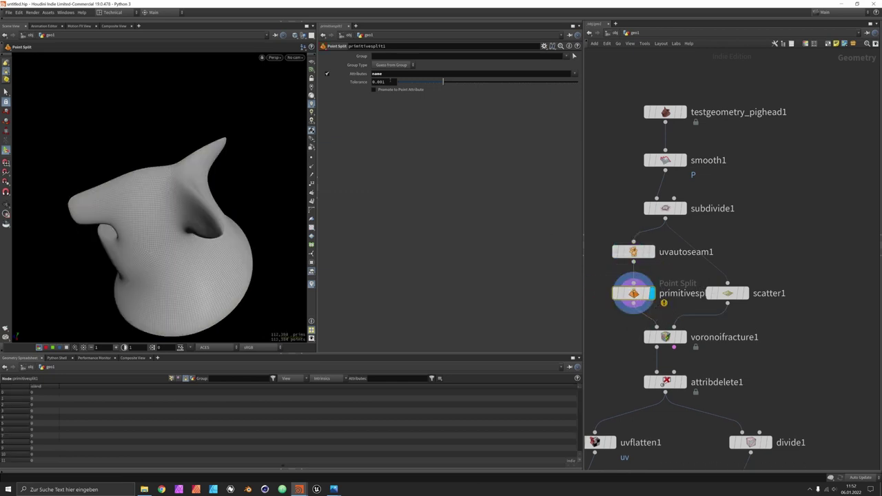
Set the Primitive Split node to split by the island attribute.
{"action": "left_click", "coordinate": [534, 74]}
{"action": "type", "text": "islan"}
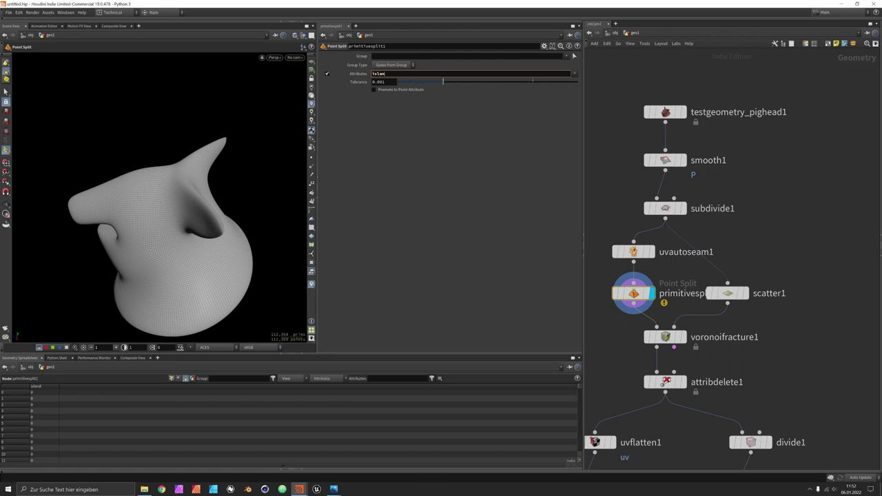
{"action": "type", "text": "d"}
{"action": "key", "text": "Return"}
Display the voronoifracture1 result and open its settings.
{"action": "middle_click_drag", "start_coordinate": [617, 330], "coordinate": [659, 292]}
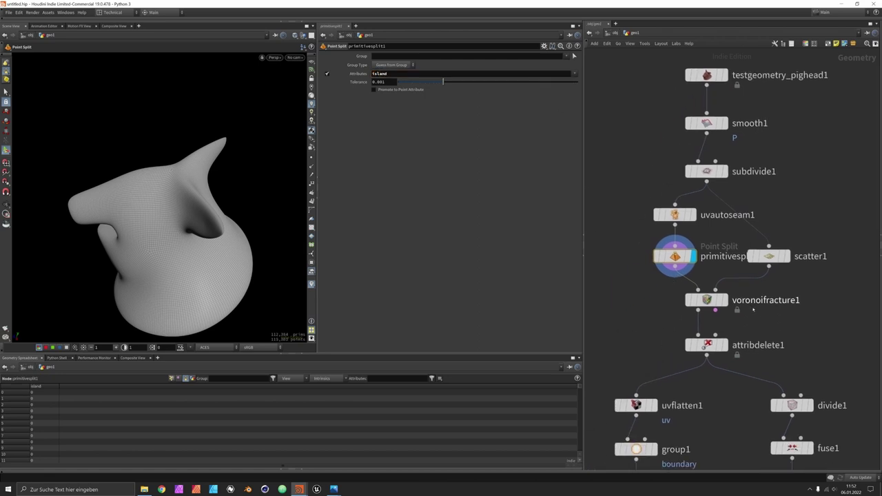
{"action": "mouse_move", "coordinate": [710, 312]}
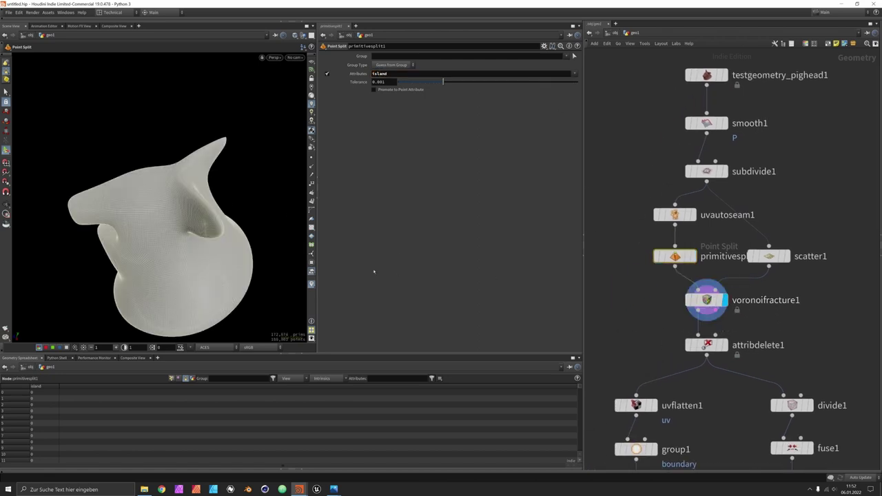
{"action": "left_click", "coordinate": [711, 310]}
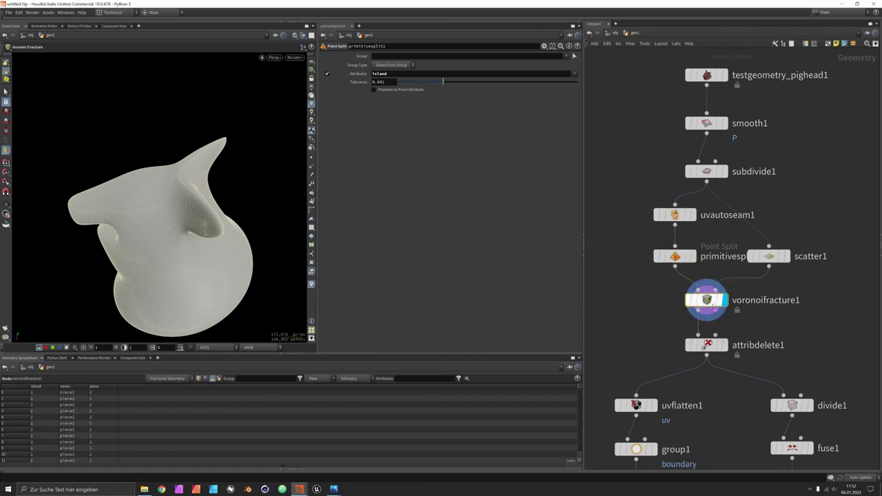
{"action": "middle_click_drag", "start_coordinate": [710, 310], "coordinate": [725, 285]}
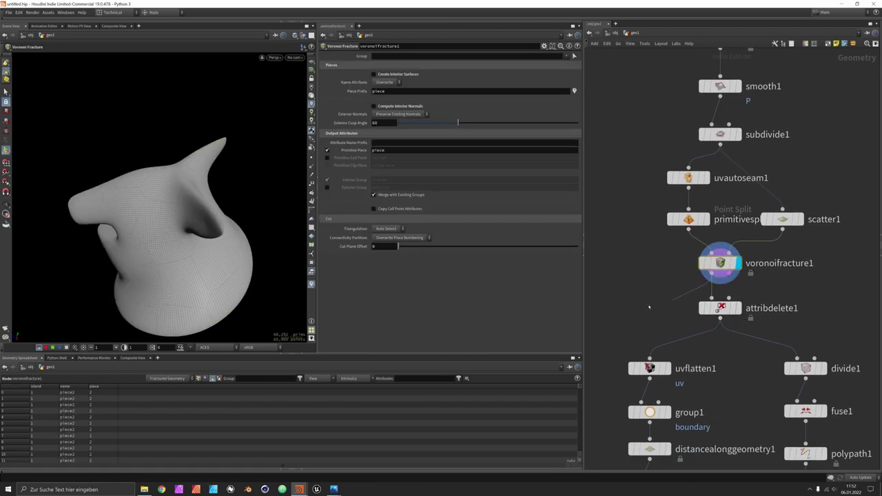
Attach an Exploded View node to voronoifracture1, display it and set its Uniform Scale to 0.34.
{"action": "key", "text": "Tab"}
{"action": "type", "text": "ex"}
{"action": "key", "text": "Return"}
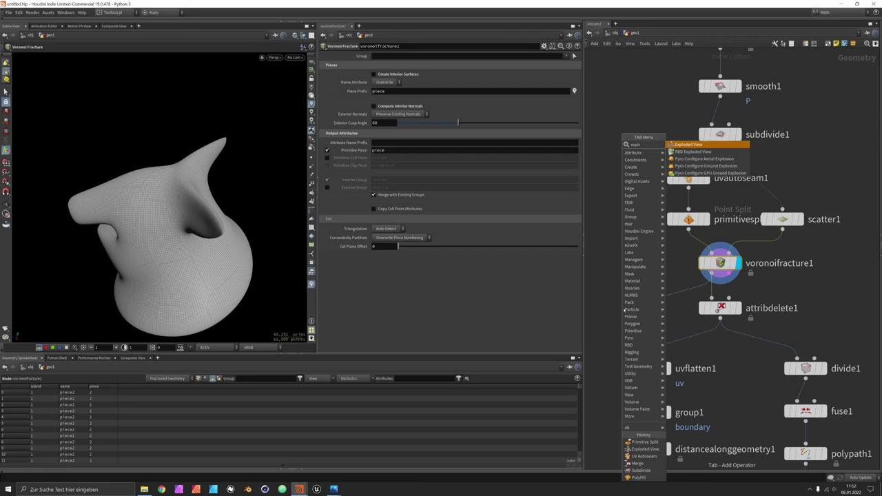
{"action": "left_click", "coordinate": [624, 310]}
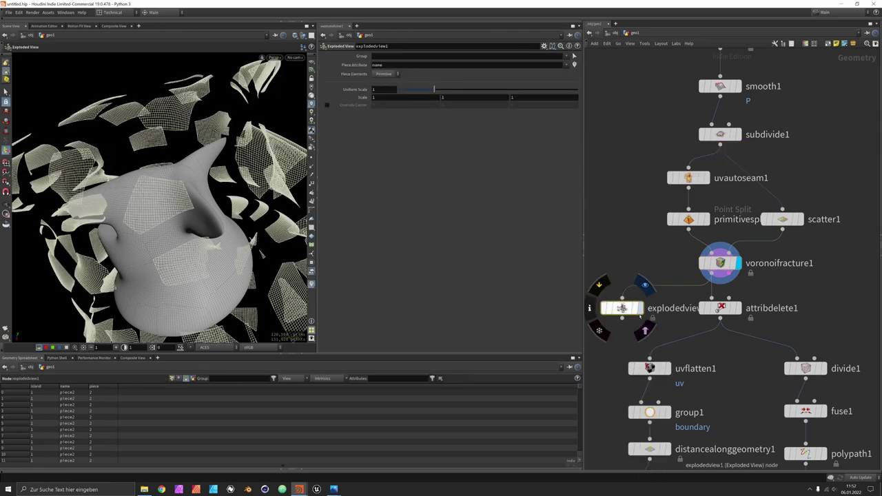
{"action": "left_click", "coordinate": [640, 308]}
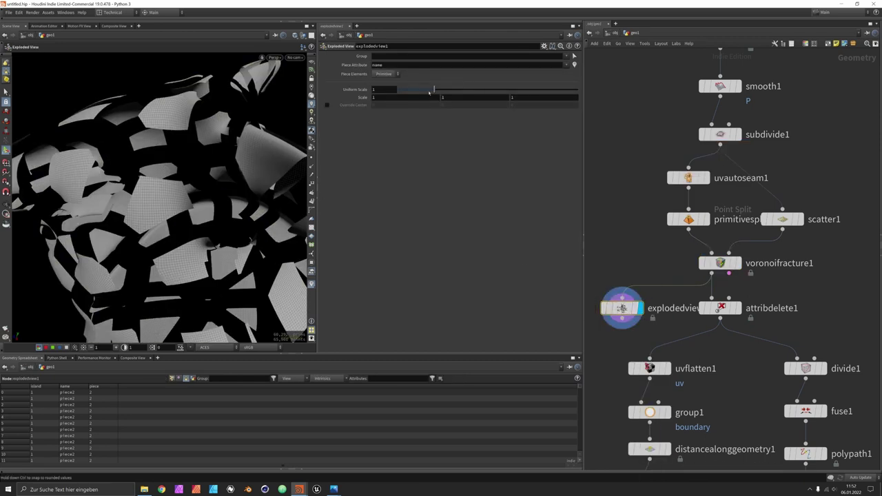
{"action": "left_click_drag", "start_coordinate": [434, 90], "coordinate": [412, 97]}
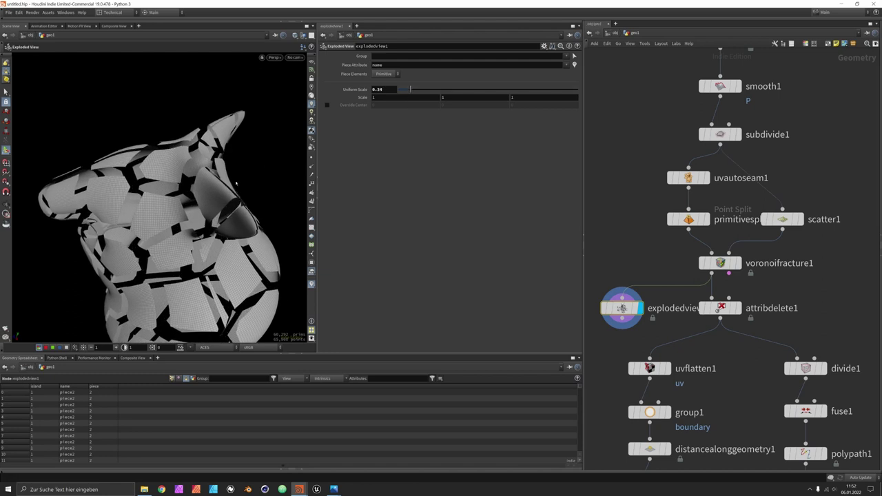
Inspect the separated patches around the ear and delete the Exploded View node.
{"action": "key", "text": "Escape"}
{"action": "left_click_drag", "start_coordinate": [227, 203], "coordinate": [221, 179]}
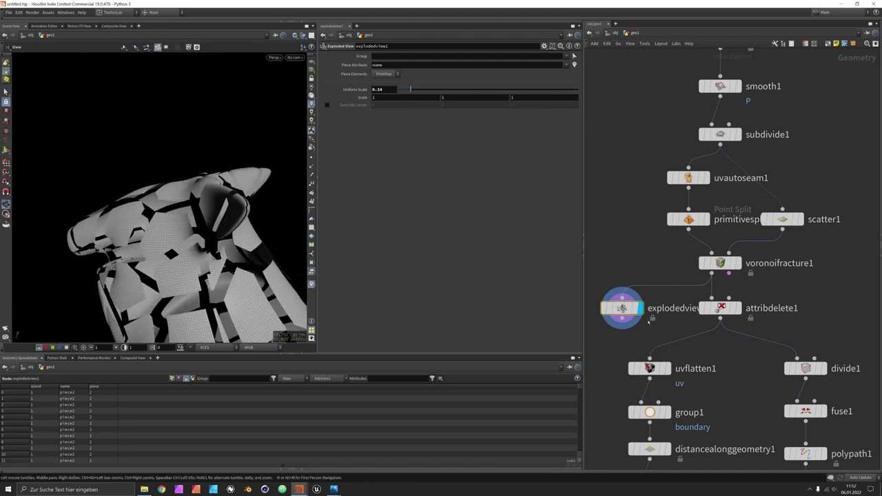
{"action": "key", "text": "Delete"}
Display the merge1 result and inspect the puffed patches and rope seams around the ear and the whole head.
{"action": "middle_click_drag", "start_coordinate": [723, 404], "coordinate": [720, 244]}
{"action": "middle_click_drag", "start_coordinate": [734, 441], "coordinate": [733, 277]}
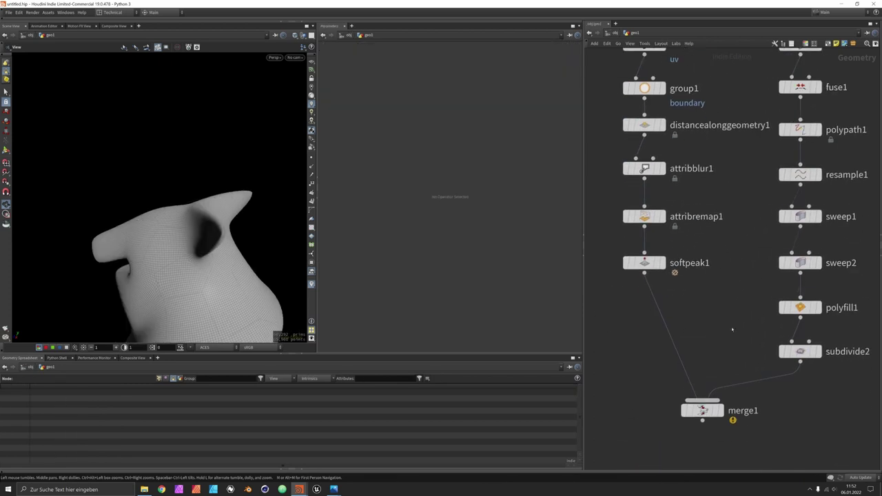
{"action": "left_click", "coordinate": [719, 413]}
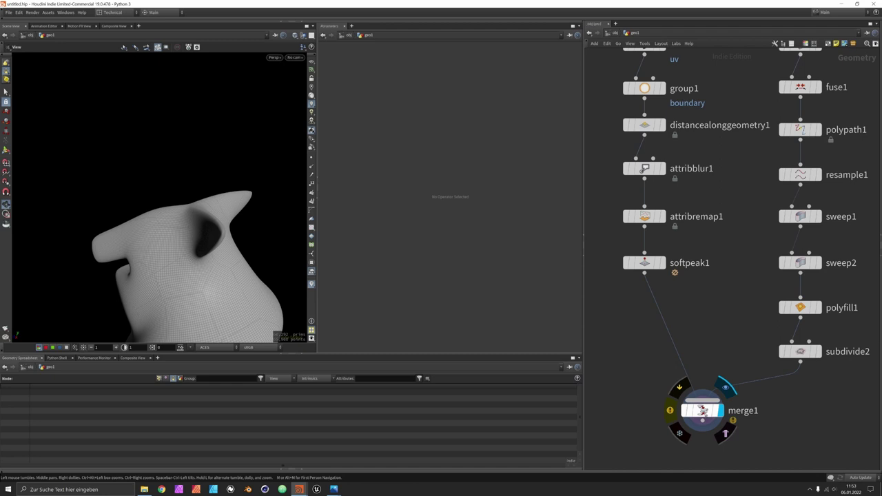
{"action": "left_click", "coordinate": [703, 411]}
{"action": "left_click_drag", "start_coordinate": [207, 200], "coordinate": [225, 177]}
{"action": "scroll", "coordinate": [246, 207], "scroll_direction": "up", "scroll_amount": 1}
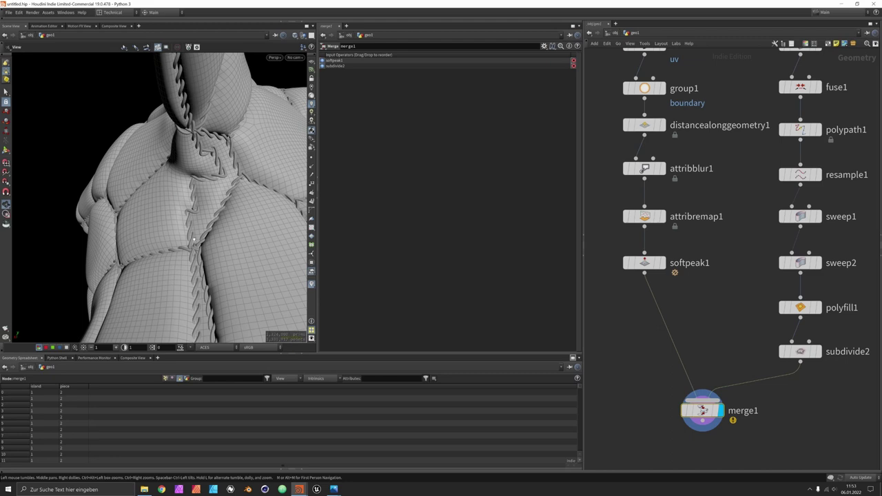
{"action": "left_click_drag", "start_coordinate": [213, 161], "coordinate": [206, 199]}
{"action": "scroll", "coordinate": [141, 198], "scroll_direction": "down", "scroll_amount": 5}
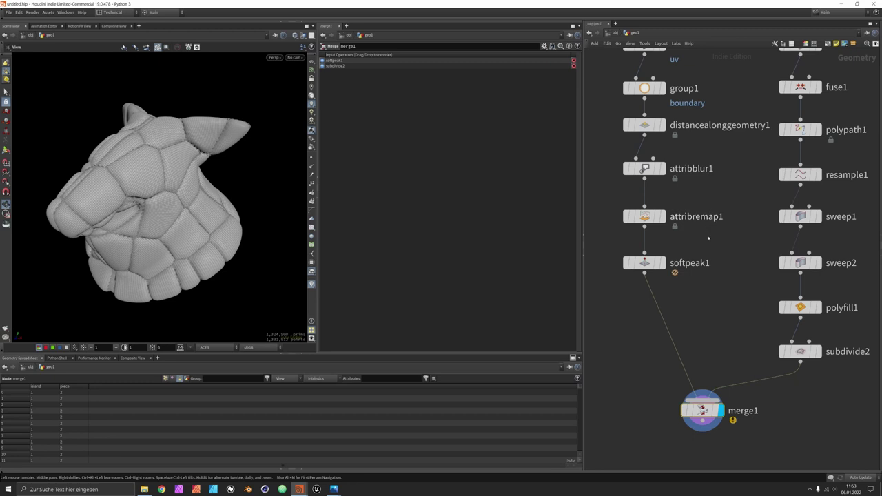
Check the attribdelete1 settings, then open voronoifracture1 and display its result.
{"action": "middle_click_drag", "start_coordinate": [709, 207], "coordinate": [702, 333]}
{"action": "middle_click_drag", "start_coordinate": [709, 172], "coordinate": [717, 236]}
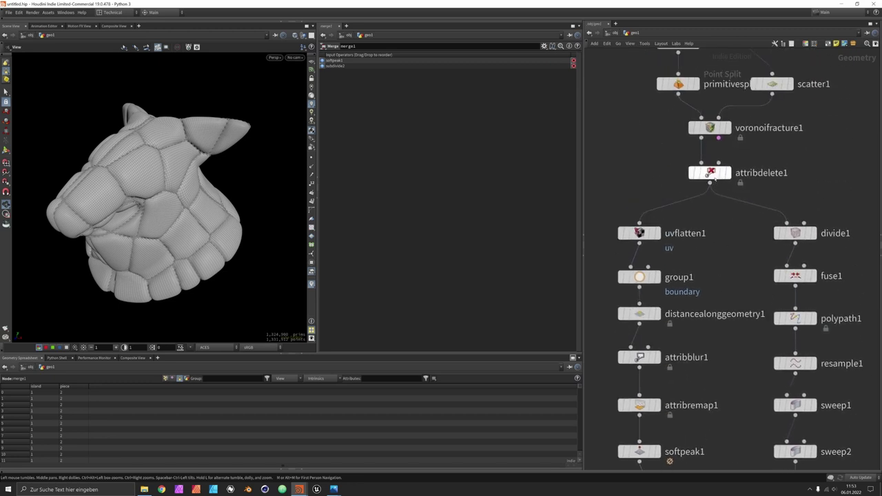
{"action": "left_click", "coordinate": [710, 173]}
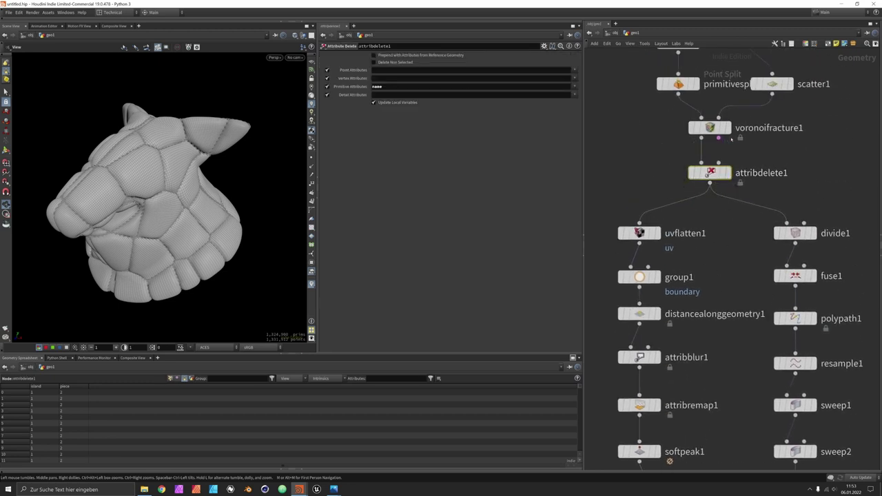
{"action": "left_click", "coordinate": [725, 128]}
{"action": "left_click", "coordinate": [718, 129]}
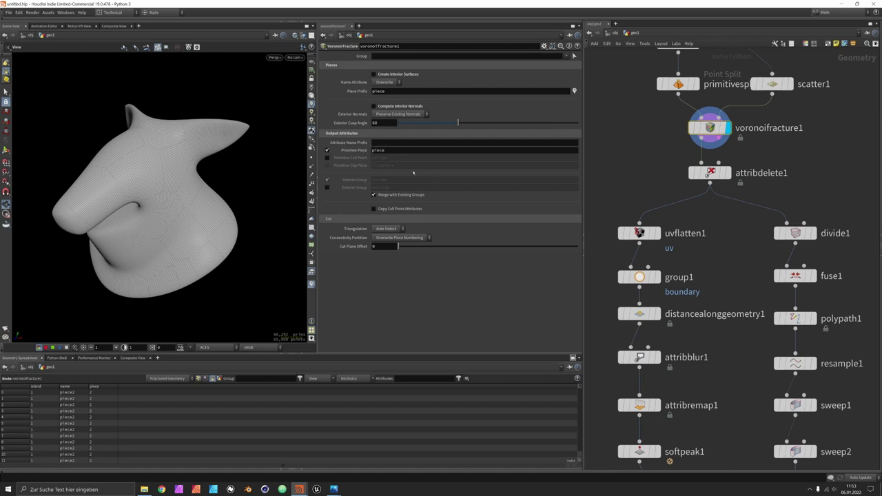
Move the uvflatten1-to-softpeak1 chain down to free space below attribdelete1 and bring up the node search.
{"action": "middle_click_drag", "start_coordinate": [729, 235], "coordinate": [785, 175]}
{"action": "scroll", "coordinate": [752, 197], "scroll_direction": "down", "scroll_amount": 3}
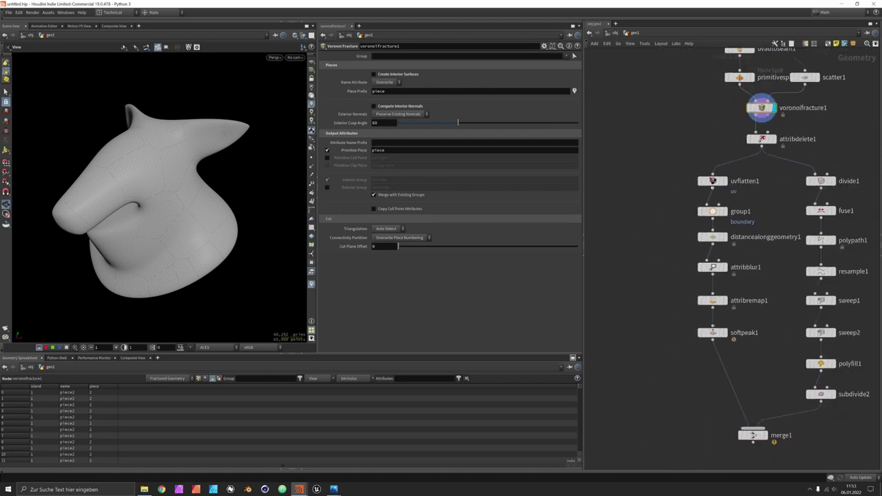
{"action": "left_click_drag", "start_coordinate": [678, 167], "coordinate": [727, 378]}
{"action": "left_click_drag", "start_coordinate": [713, 182], "coordinate": [715, 230]}
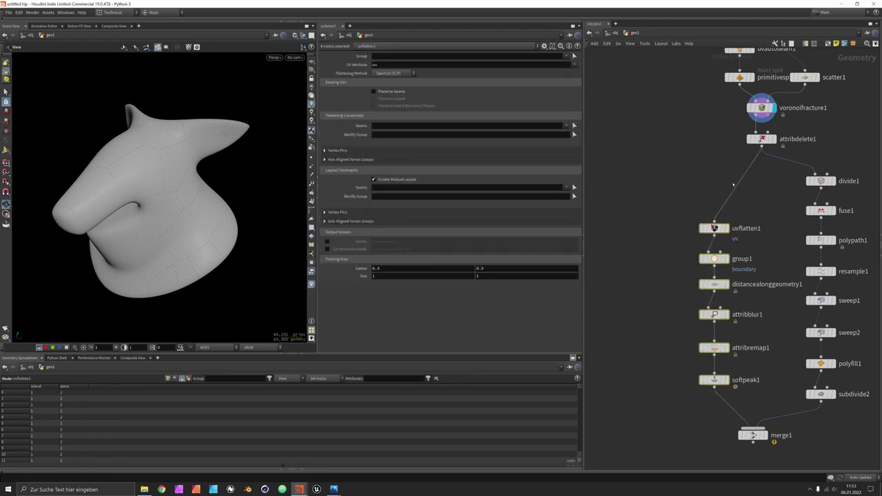
{"action": "left_click", "coordinate": [761, 108]}
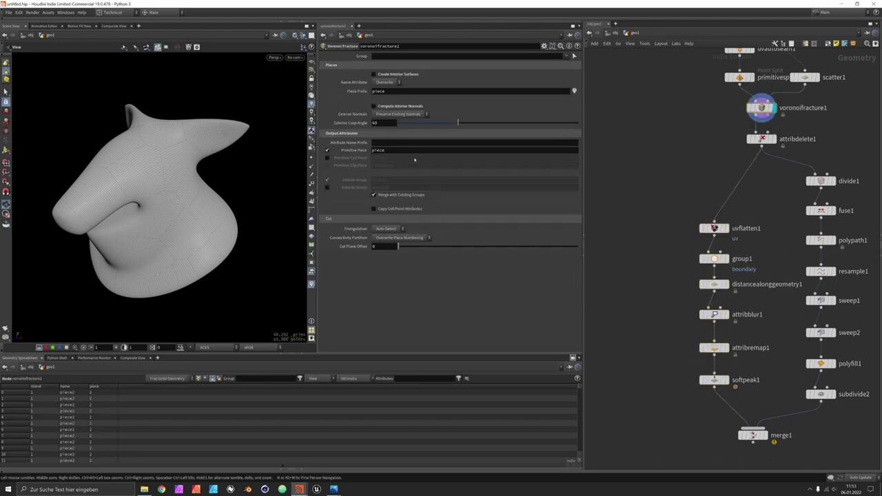
{"action": "key", "text": "Tab"}
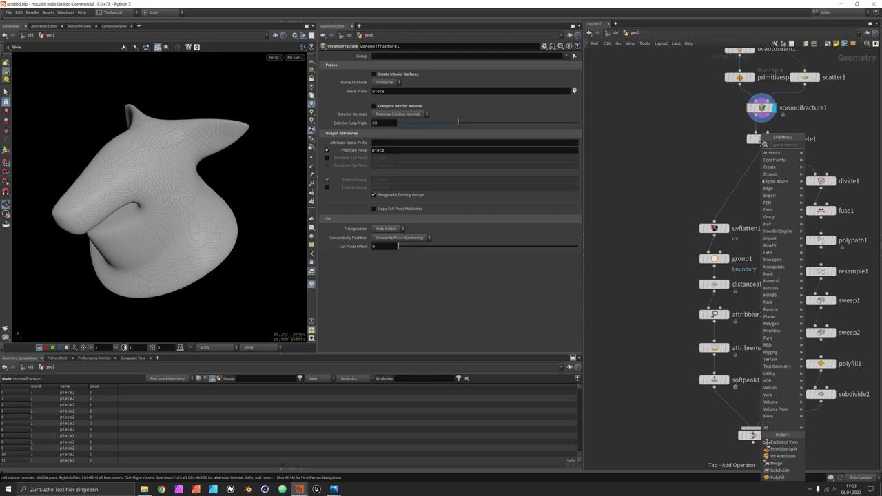
{"action": "type", "text": "aprom"}
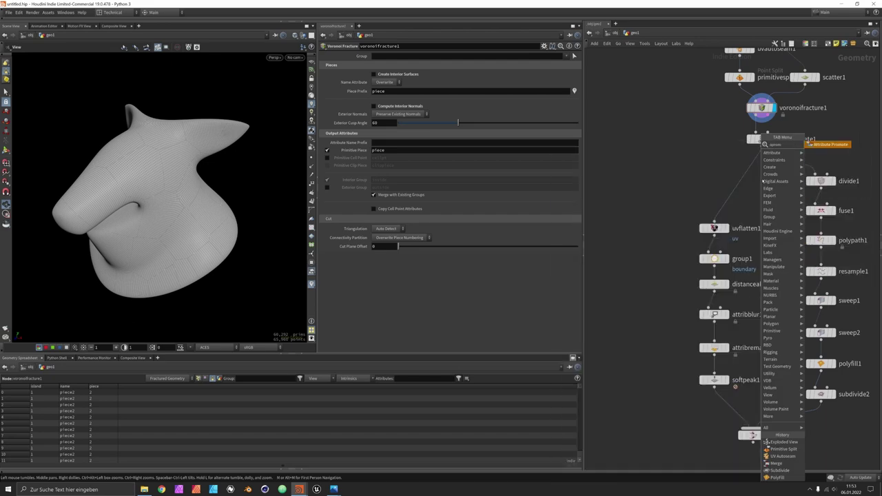
{"action": "key", "text": "BackSpace"}
{"action": "key", "text": "BackSpace"}
{"action": "key", "text": "BackSpace"}
{"action": "key", "text": "BackSpace"}
{"action": "key", "text": "BackSpace"}
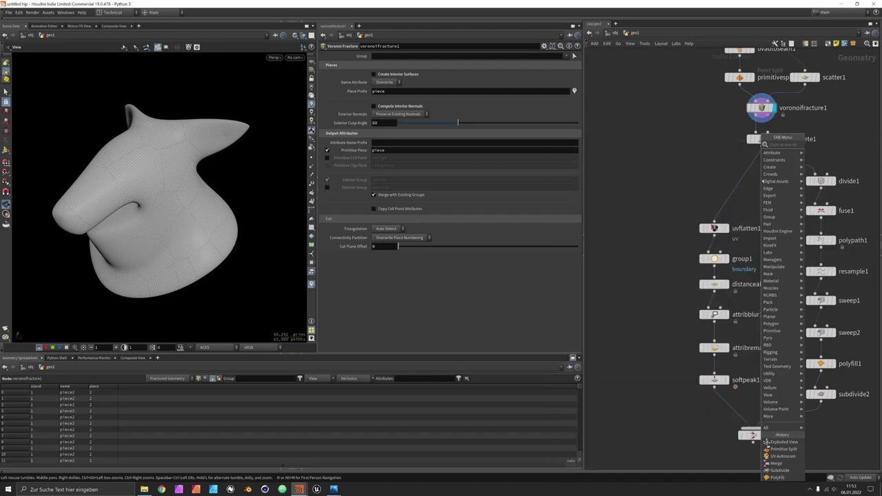
Add a Connectivity node and insert it between attribdelete1 and uvflatten1.
{"action": "type", "text": "connect"}
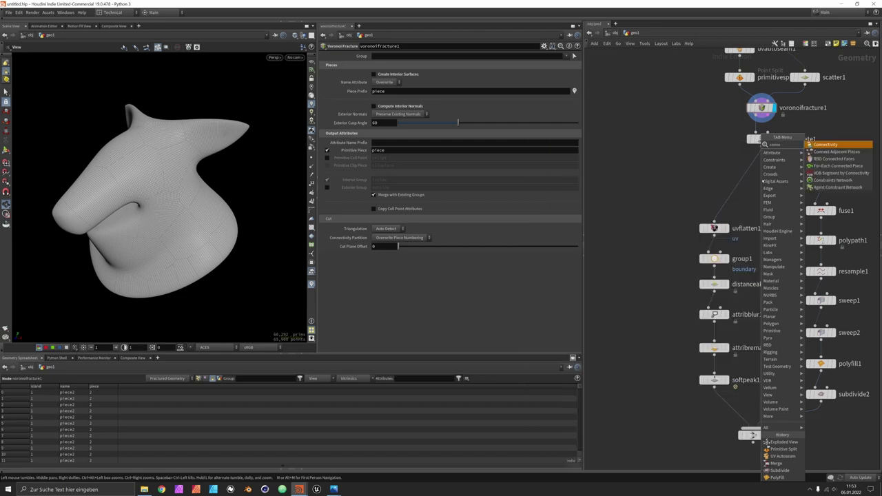
{"action": "type", "text": "i"}
{"action": "key", "text": "Return"}
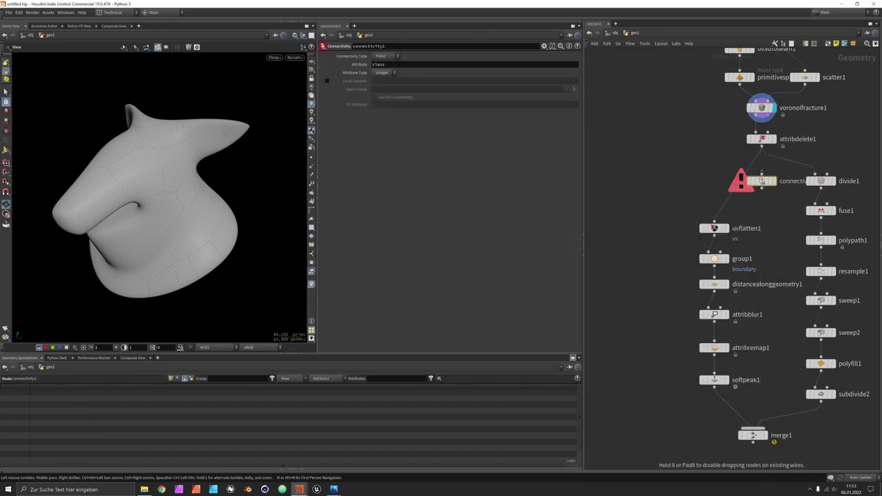
{"action": "middle_click_drag", "start_coordinate": [800, 95], "coordinate": [789, 118]}
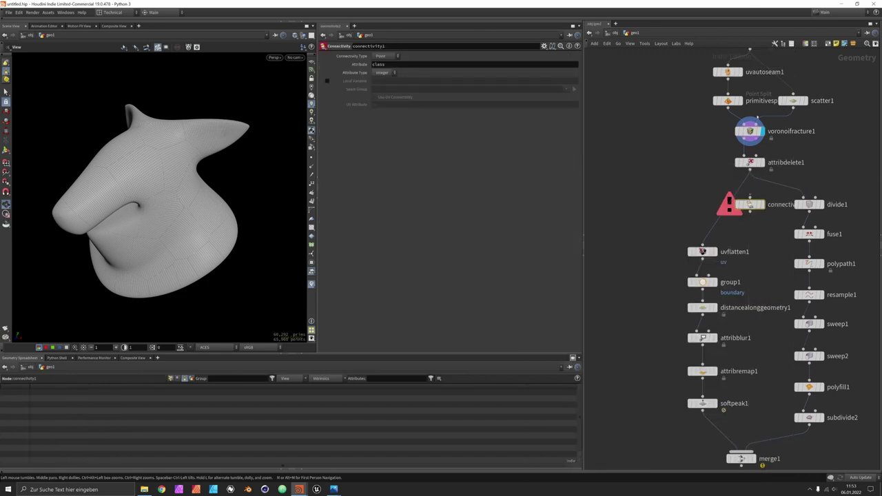
{"action": "left_click_drag", "start_coordinate": [750, 204], "coordinate": [703, 199]}
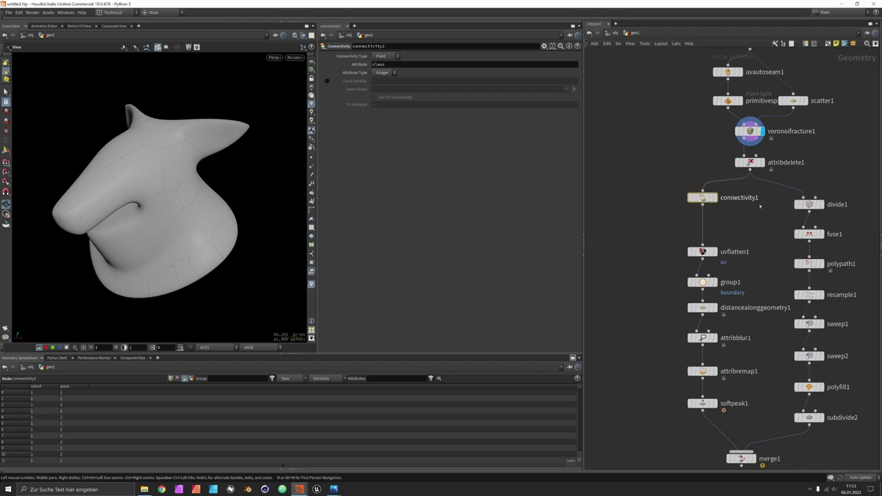
Add an Attribute Adjust Color node and insert it between connectivity1 and uvflatten1.
{"action": "key", "text": "Tab"}
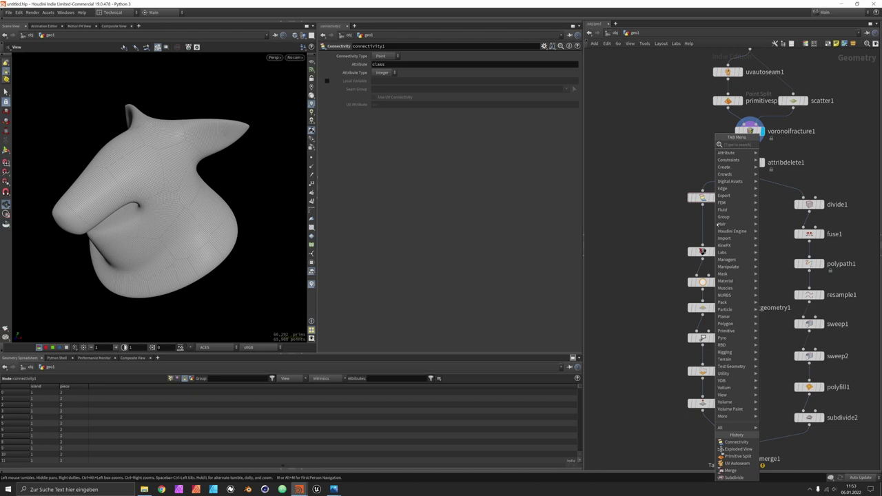
{"action": "type", "text": "c"}
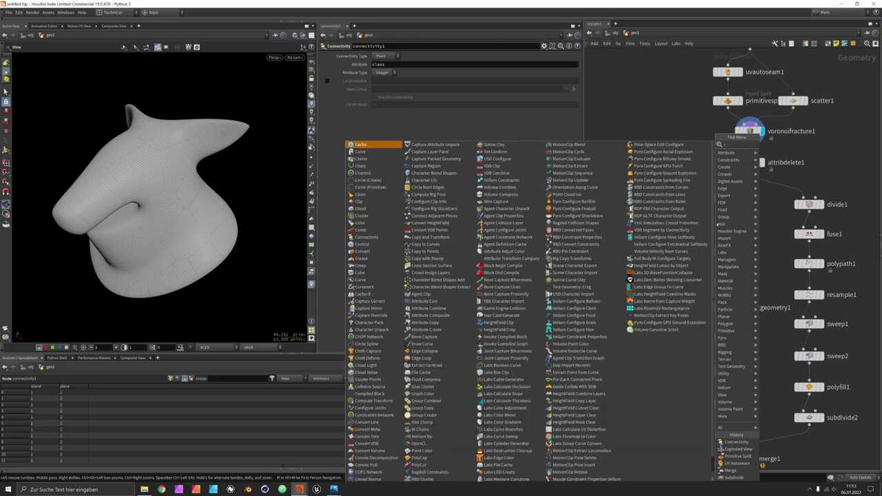
{"action": "type", "text": "coloradj"}
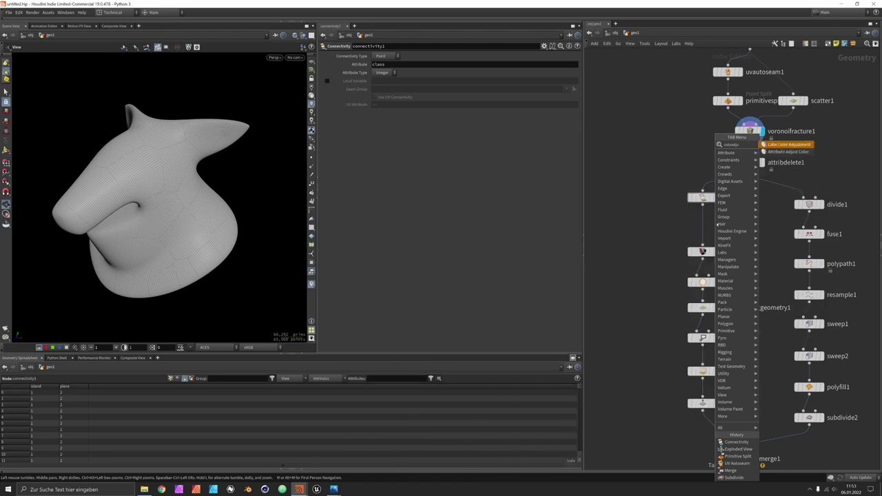
{"action": "key", "text": "Down"}
{"action": "key", "text": "Return"}
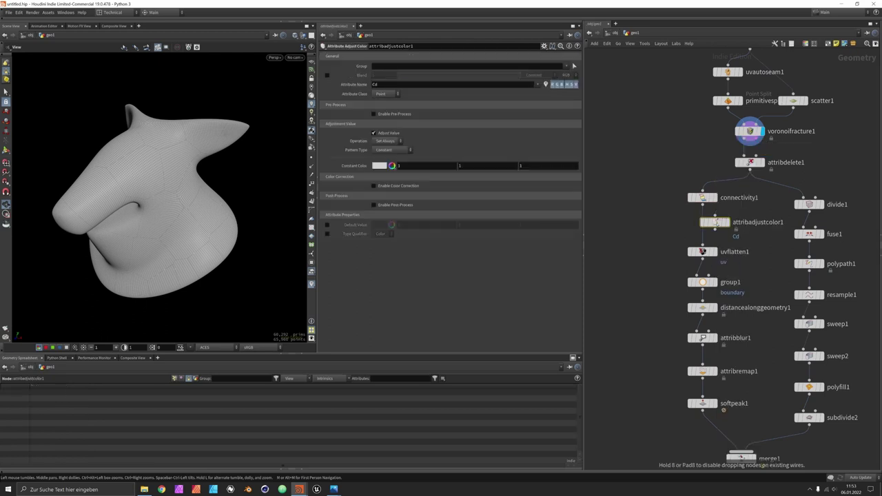
{"action": "left_click", "coordinate": [706, 226]}
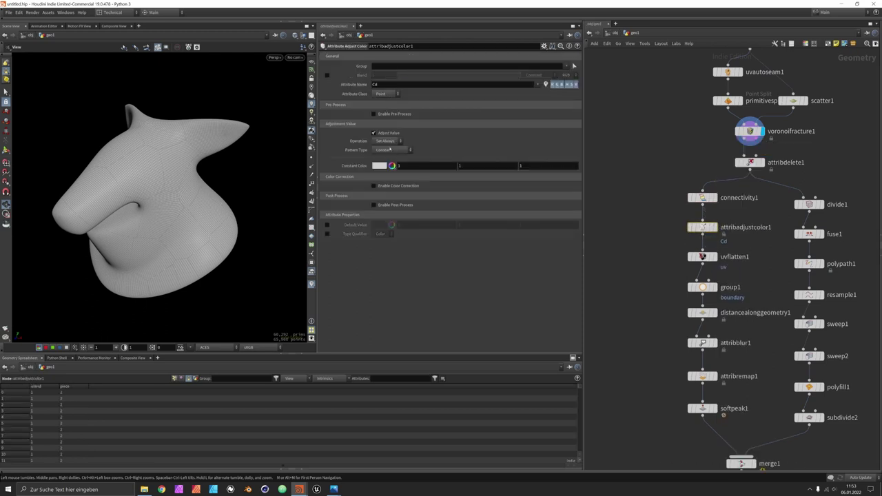
Set the color adjustment to Set Always with a Random pattern and Color Ramp range values.
{"action": "left_click", "coordinate": [387, 142]}
{"action": "left_click", "coordinate": [384, 155]}
{"action": "left_click", "coordinate": [402, 150]}
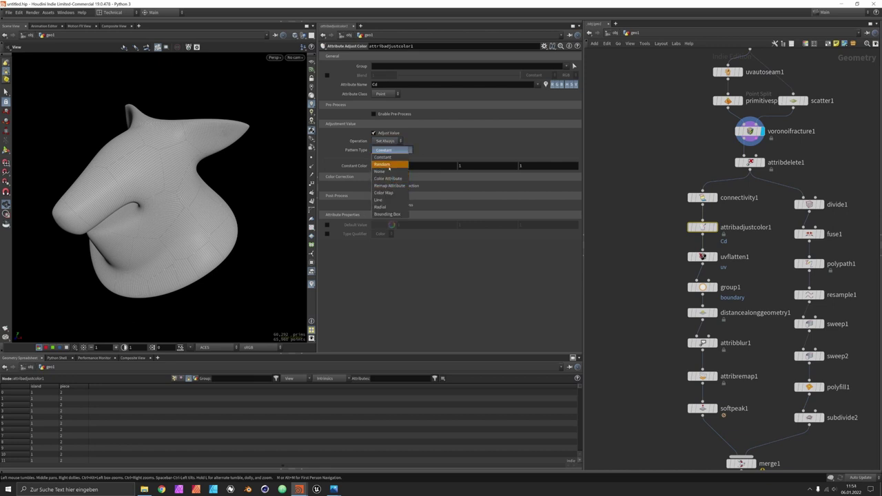
{"action": "left_click", "coordinate": [386, 164]}
{"action": "left_click", "coordinate": [401, 167]}
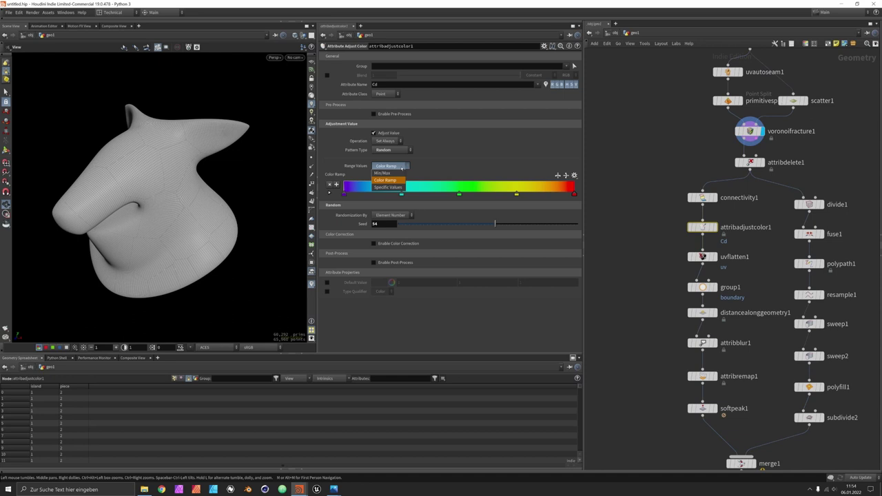
{"action": "left_click", "coordinate": [384, 180]}
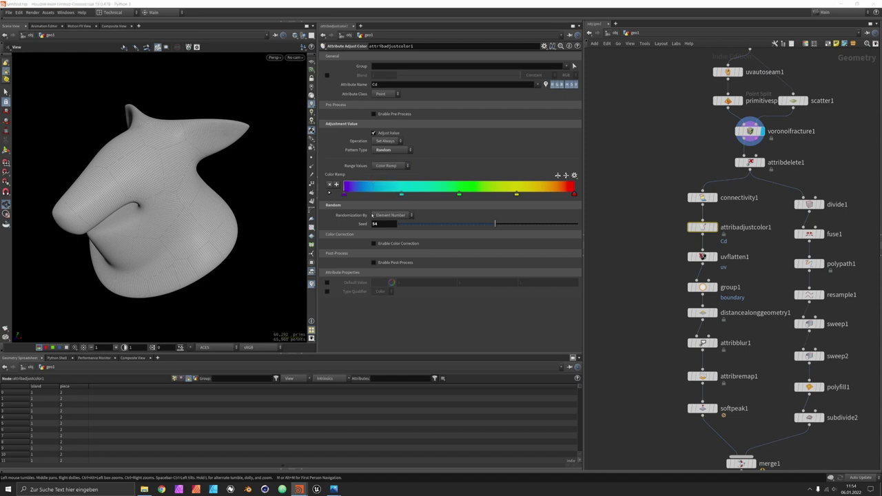
Randomize the colors by the custom attribute class and display attribadjustcolor1.
{"action": "left_click", "coordinate": [372, 215]}
{"action": "left_click", "coordinate": [394, 232]}
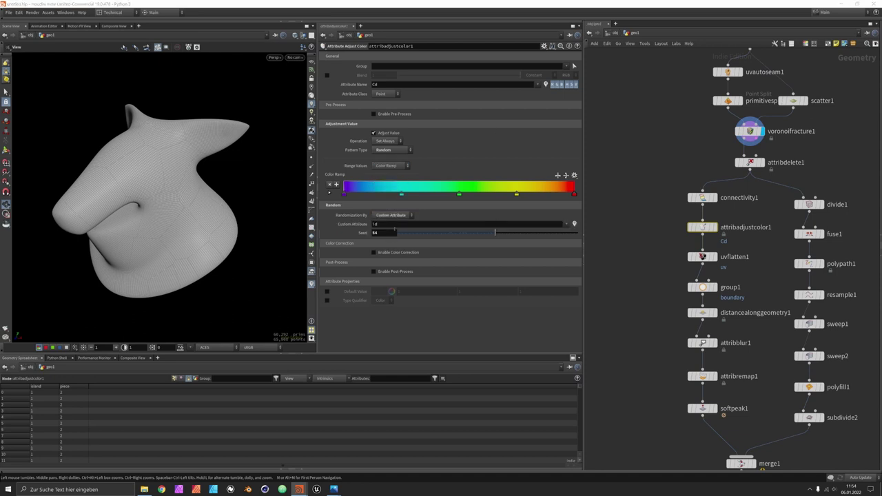
{"action": "double_click", "coordinate": [395, 226]}
{"action": "type", "text": "c"}
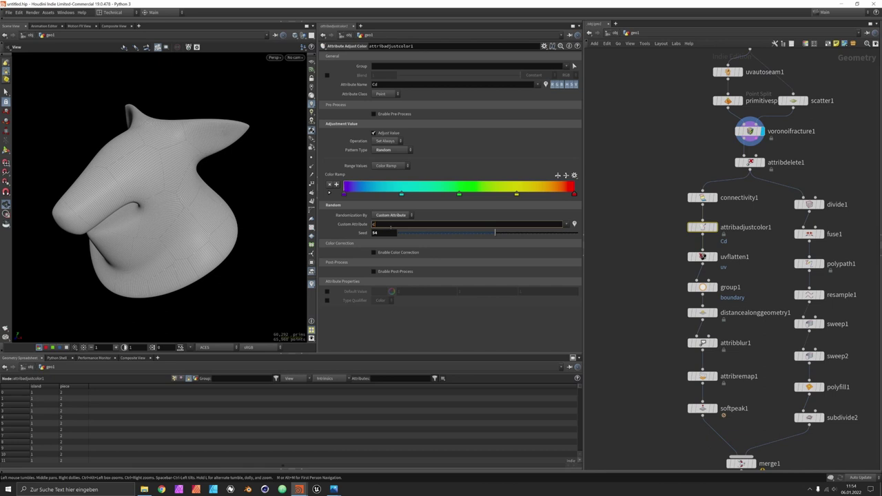
{"action": "type", "text": "lass"}
{"action": "key", "text": "Return"}
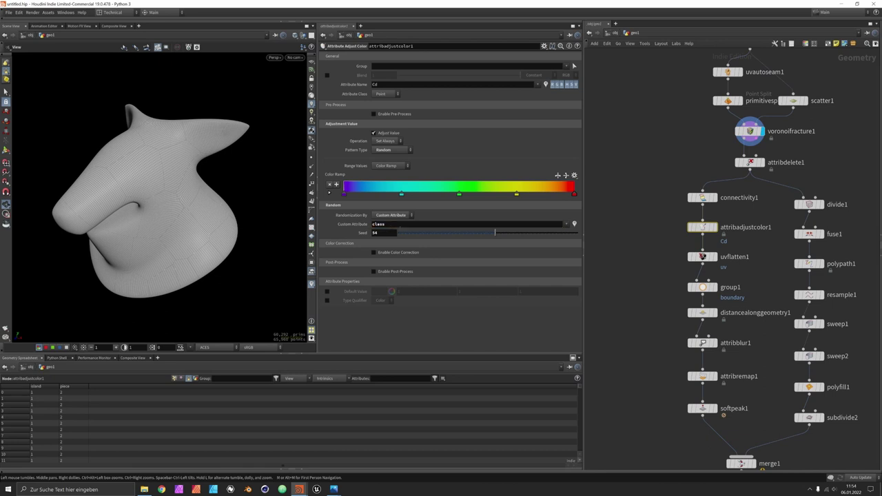
{"action": "left_click", "coordinate": [702, 227]}
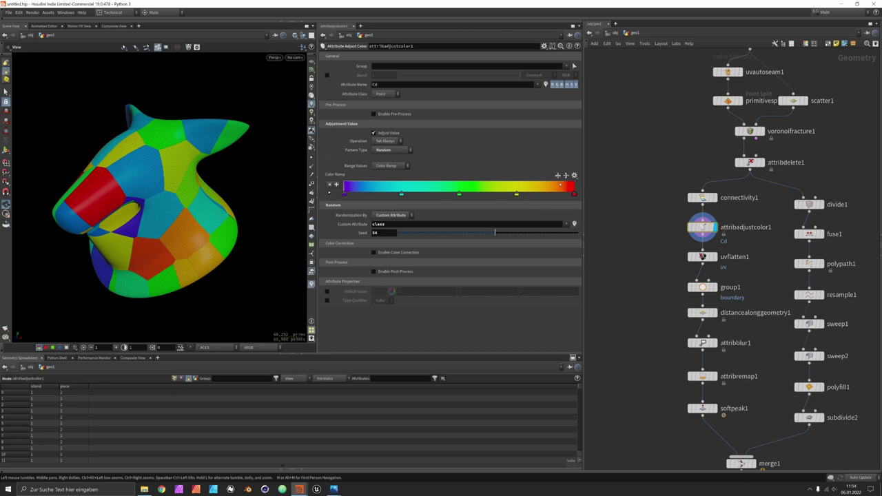
Apply the Twilight preset to the color ramp and set the random seed to 34.
{"action": "left_click", "coordinate": [574, 175]}
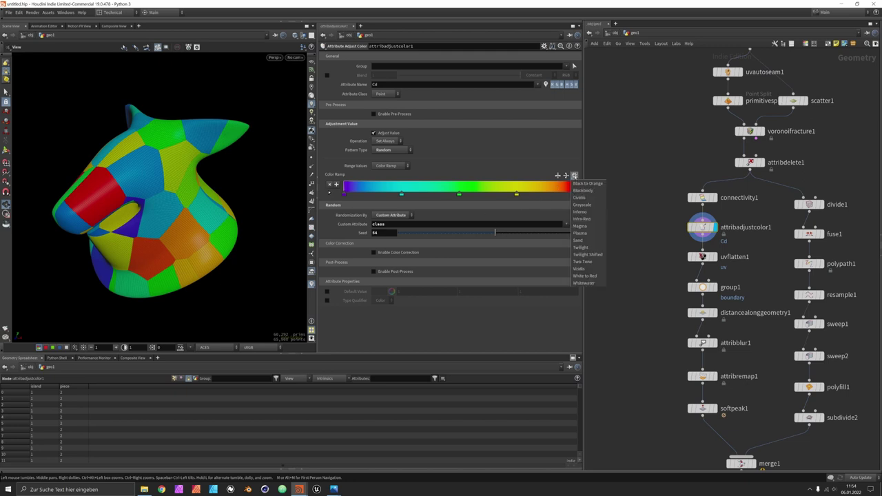
{"action": "left_click", "coordinate": [580, 247]}
{"action": "left_click_drag", "start_coordinate": [158, 207], "coordinate": [191, 217]}
{"action": "left_click_drag", "start_coordinate": [434, 233], "coordinate": [461, 235]}
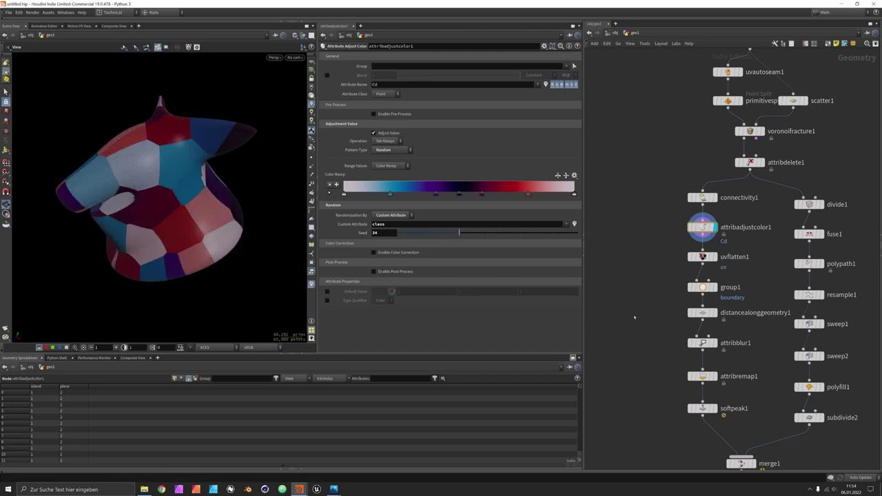
Move merge1 further down below the two branches and display its result.
{"action": "middle_click_drag", "start_coordinate": [775, 319], "coordinate": [751, 208]}
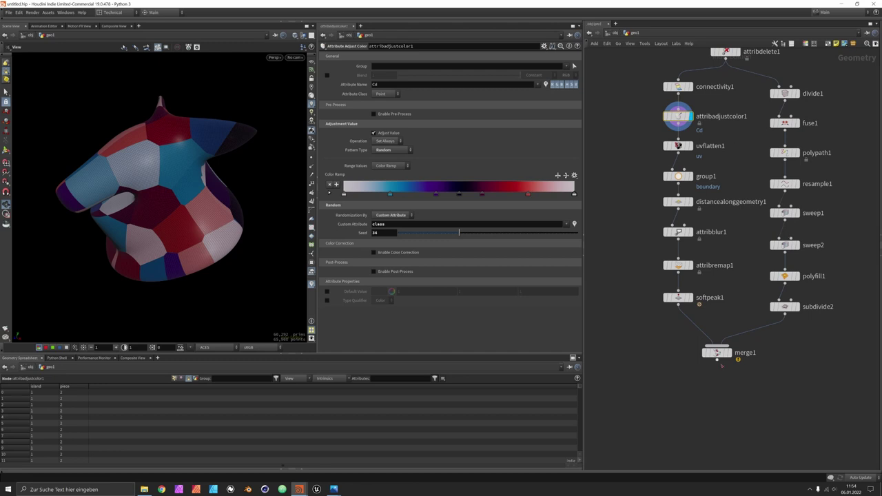
{"action": "left_click_drag", "start_coordinate": [717, 353], "coordinate": [717, 387]}
{"action": "left_click", "coordinate": [729, 387]}
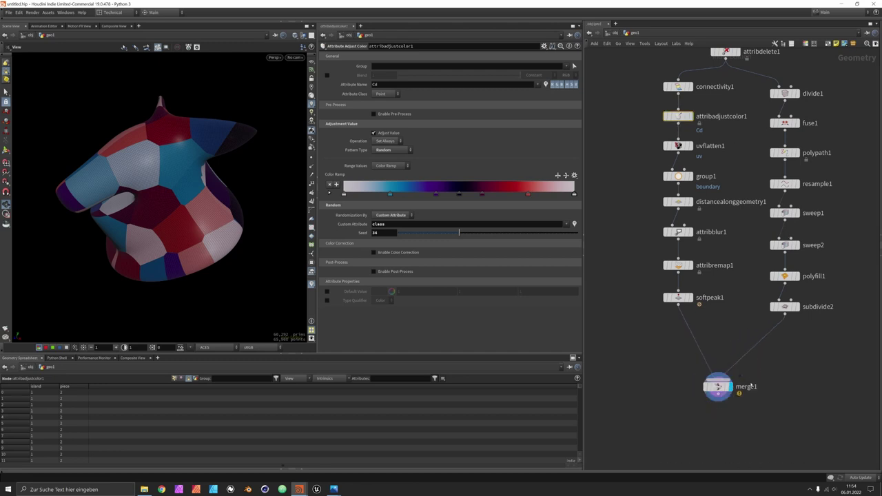
Insert a Color node between subdivide2 and merge1 on the seam branch.
{"action": "key", "text": "Tab"}
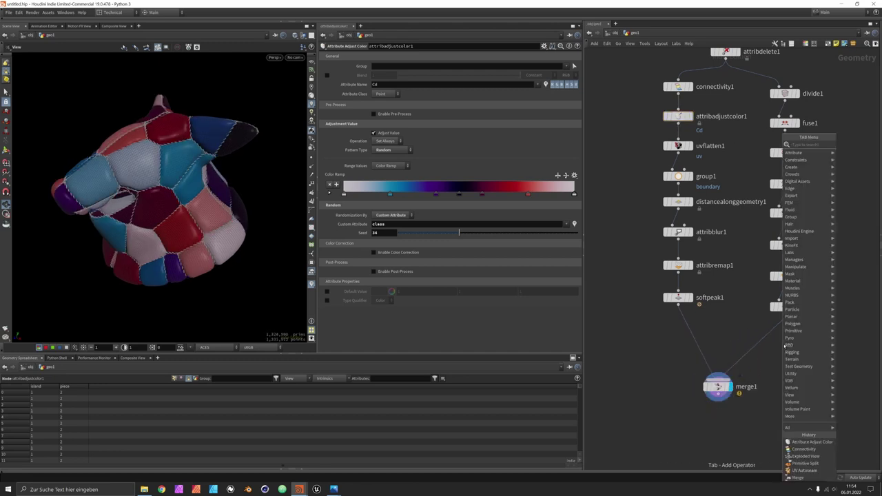
{"action": "type", "text": "color"}
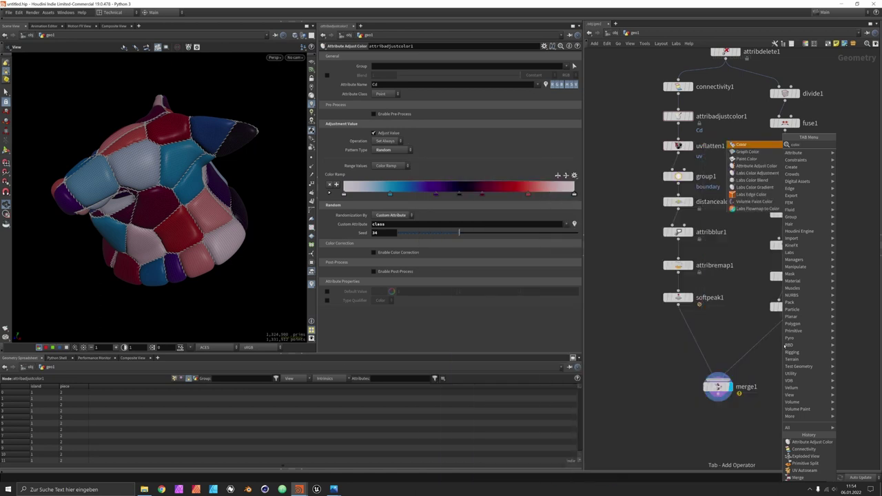
{"action": "key", "text": "Return"}
{"action": "left_click", "coordinate": [784, 340]}
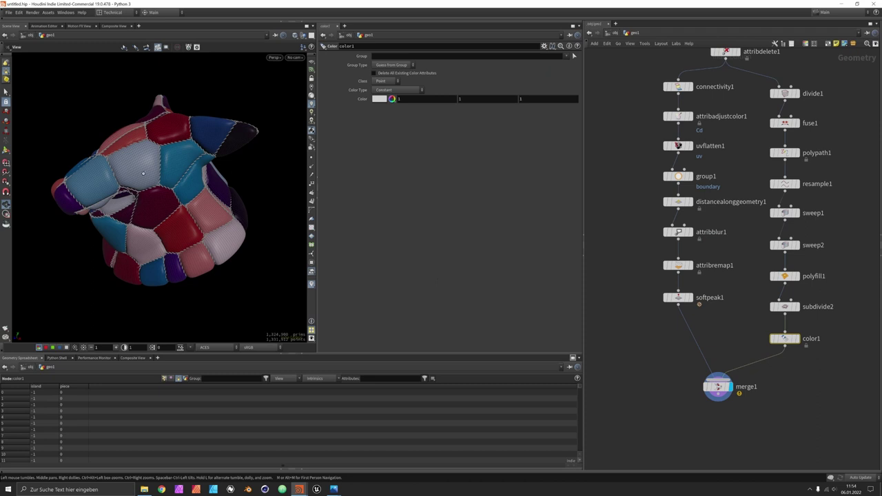
{"action": "left_click_drag", "start_coordinate": [143, 174], "coordinate": [195, 206]}
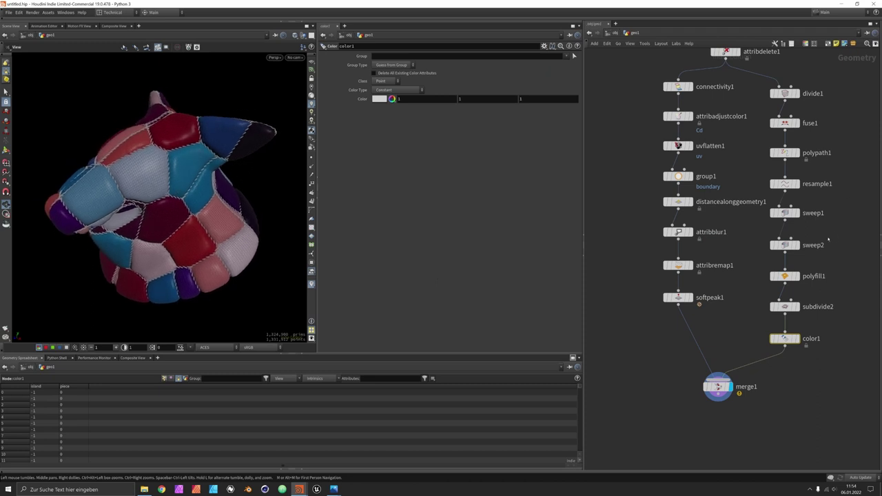
Set the full twists of sweep1 to 6 per unit distance and check the rope seams up close.
{"action": "left_click", "coordinate": [787, 246]}
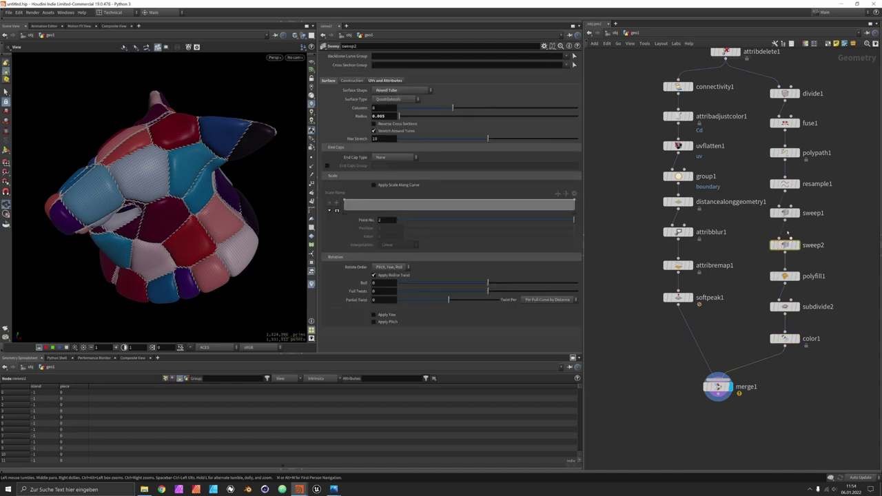
{"action": "left_click", "coordinate": [785, 213]}
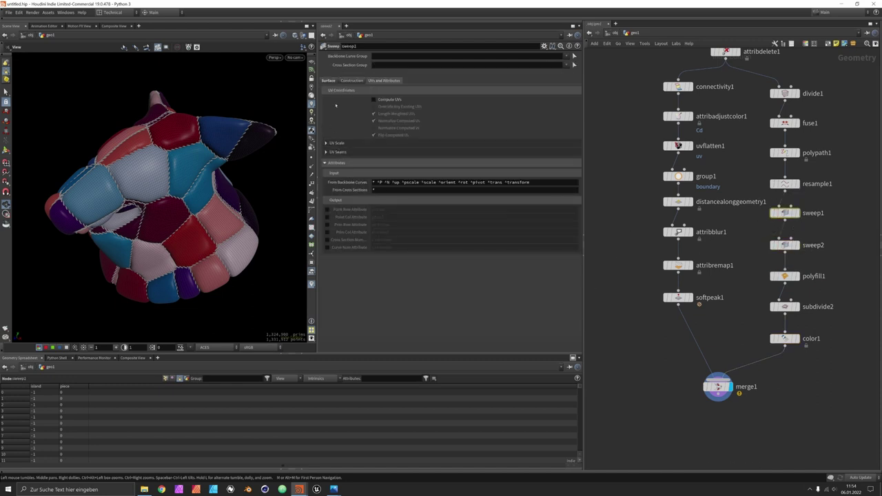
{"action": "left_click", "coordinate": [328, 80]}
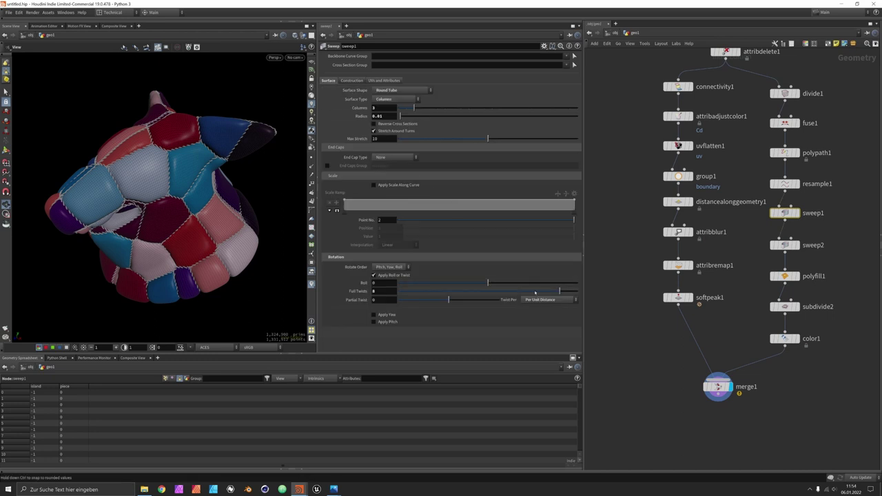
{"action": "left_click_drag", "start_coordinate": [534, 292], "coordinate": [504, 292]}
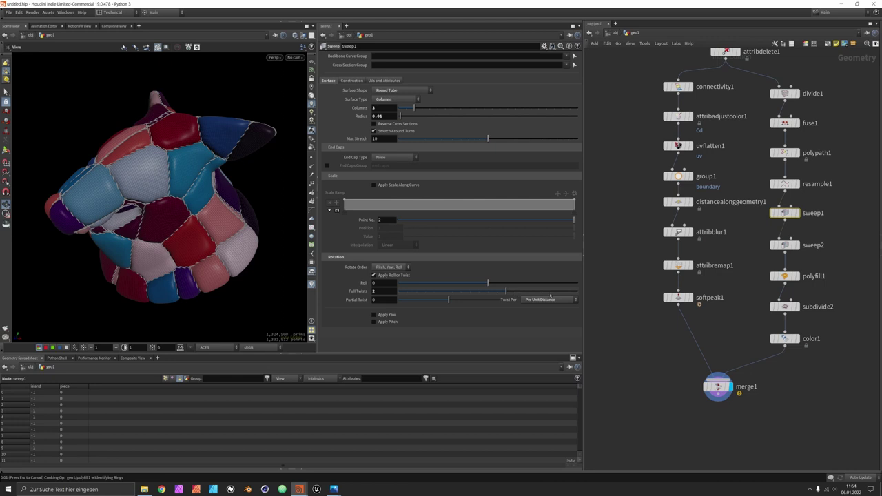
{"action": "scroll", "coordinate": [202, 167], "scroll_direction": "up", "scroll_amount": 5}
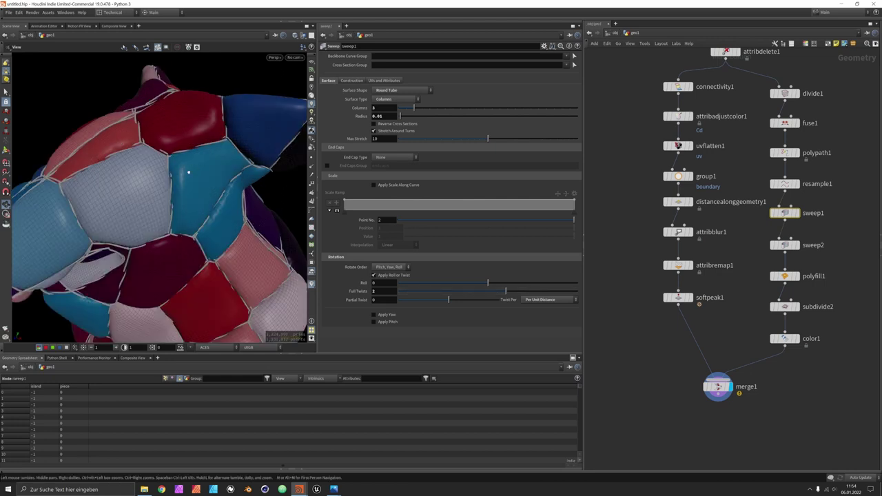
{"action": "left_click", "coordinate": [532, 292]}
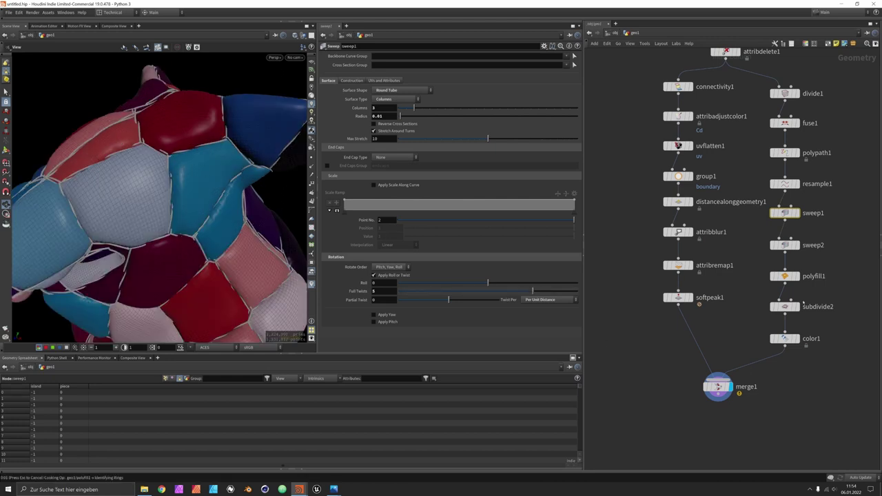
{"action": "left_click", "coordinate": [542, 293]}
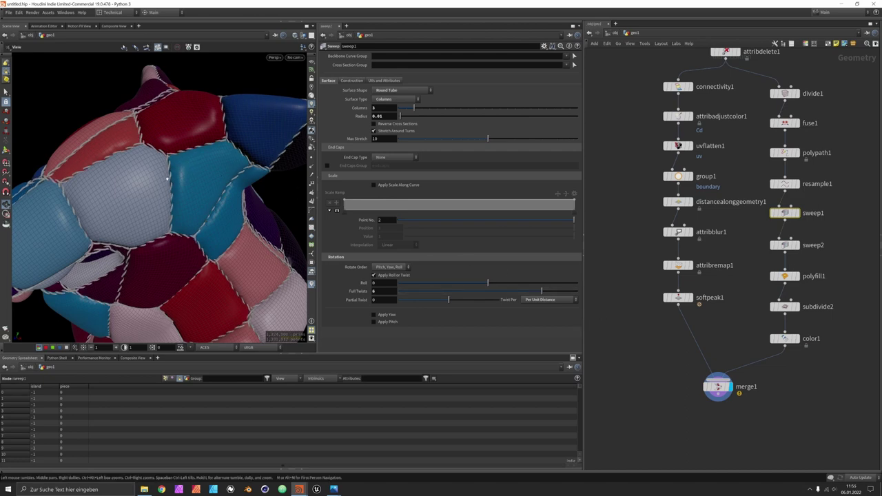
{"action": "left_click_drag", "start_coordinate": [167, 178], "coordinate": [128, 170]}
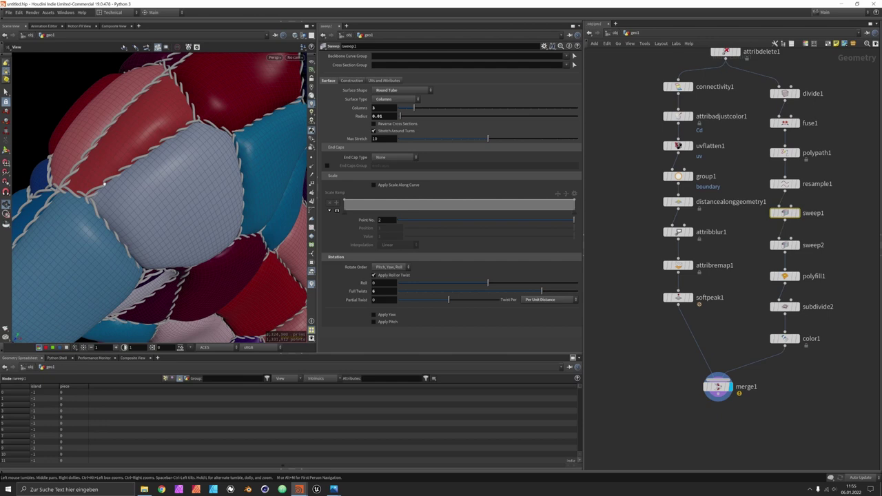
{"action": "left_click_drag", "start_coordinate": [103, 185], "coordinate": [109, 168]}
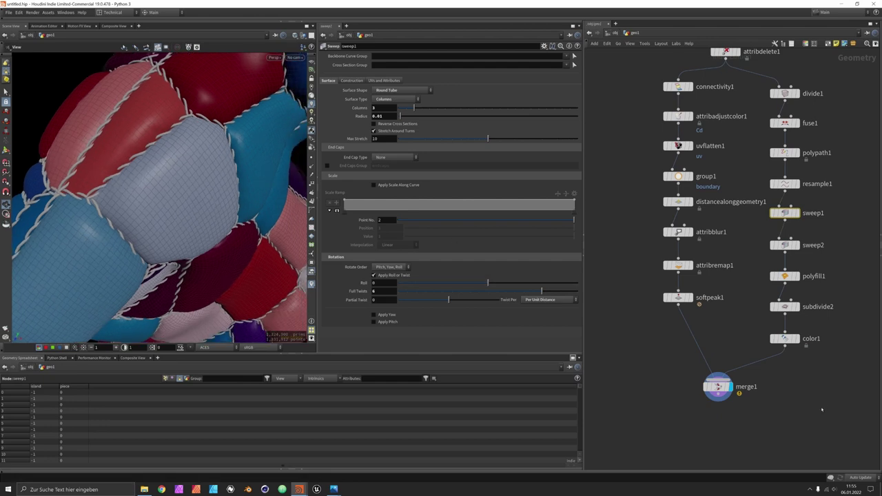
Move merge1 further below color1 and display the outputs of sweep1 and softpeak1 separately.
{"action": "middle_click_drag", "start_coordinate": [820, 409], "coordinate": [820, 362]}
{"action": "left_click_drag", "start_coordinate": [724, 348], "coordinate": [727, 394]}
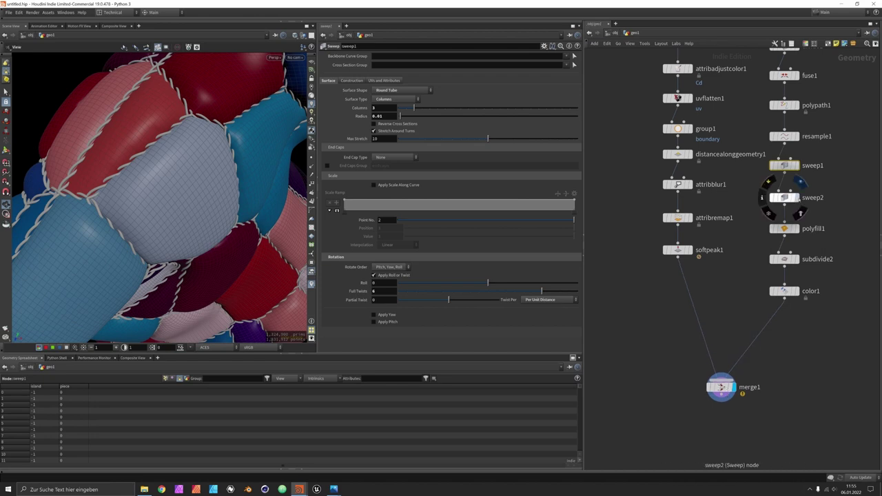
{"action": "left_click", "coordinate": [792, 198]}
{"action": "left_click", "coordinate": [791, 166]}
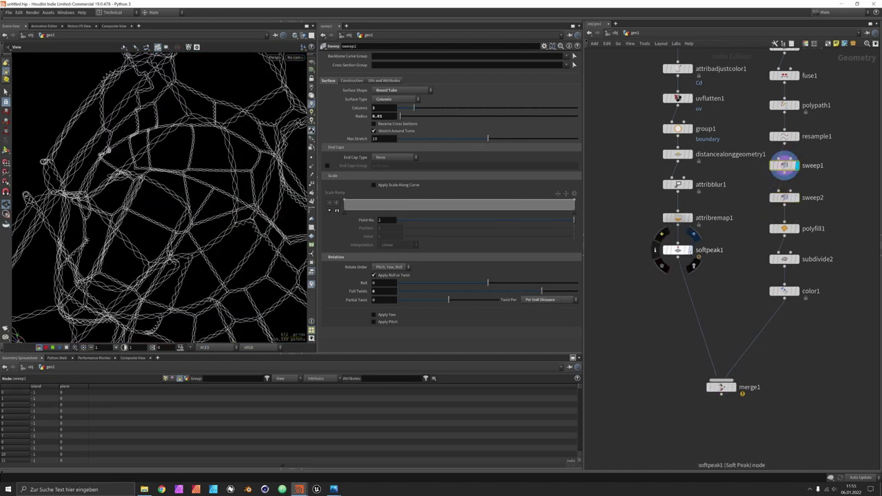
{"action": "left_click", "coordinate": [687, 251]}
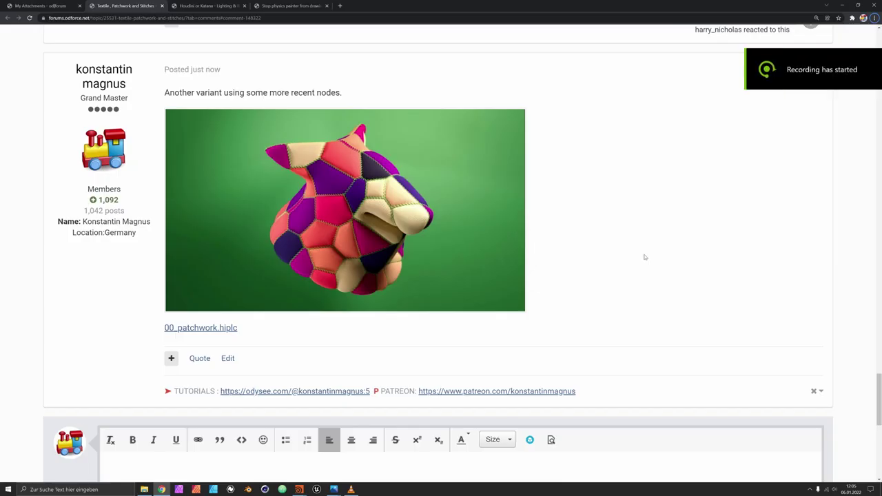
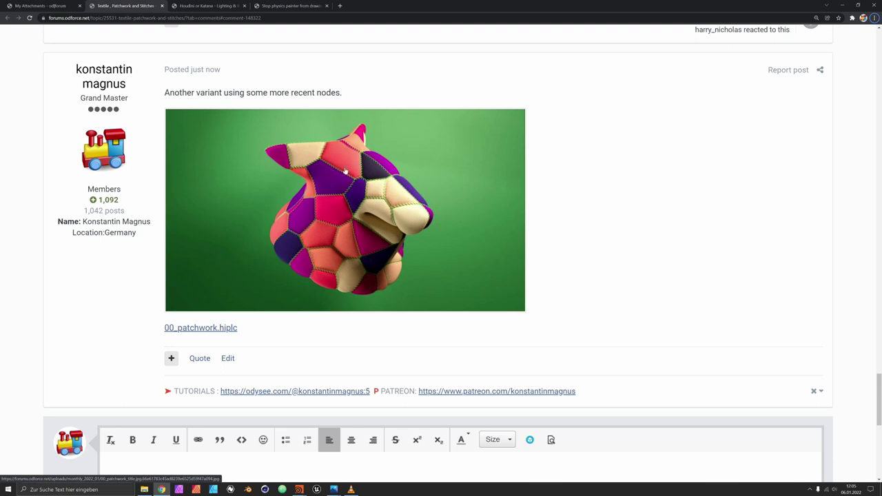
Switch to the browser, look through the odforce thread on textile patchwork and stitches, and enlarge the patchwork pig head render in the newest post.
{"action": "scroll", "coordinate": [375, 202], "scroll_direction": "down", "scroll_amount": 4, "text": "ctrl"}
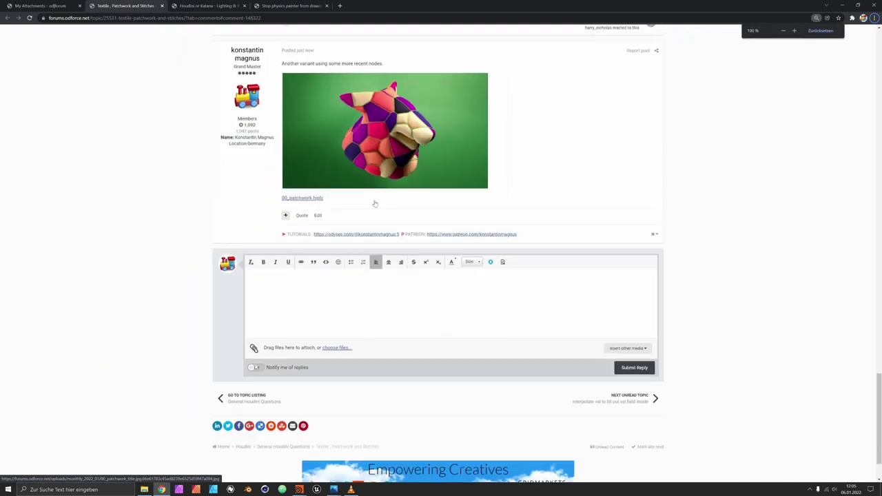
{"action": "scroll", "coordinate": [407, 201], "scroll_direction": "up", "scroll_amount": 2}
{"action": "scroll", "coordinate": [422, 200], "scroll_direction": "up", "scroll_amount": 1, "text": "ctrl"}
{"action": "scroll", "coordinate": [425, 199], "scroll_direction": "up", "scroll_amount": 3}
{"action": "scroll", "coordinate": [478, 246], "scroll_direction": "up", "scroll_amount": 15}
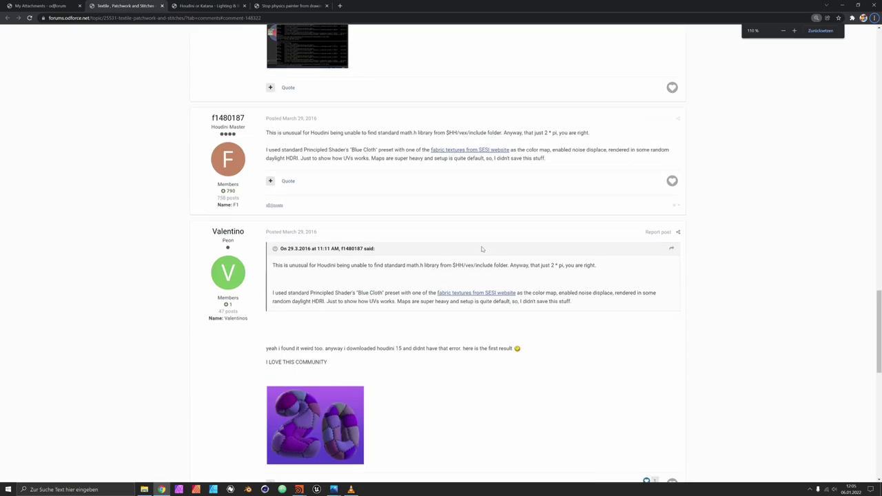
{"action": "scroll", "coordinate": [479, 246], "scroll_direction": "up", "scroll_amount": 2}
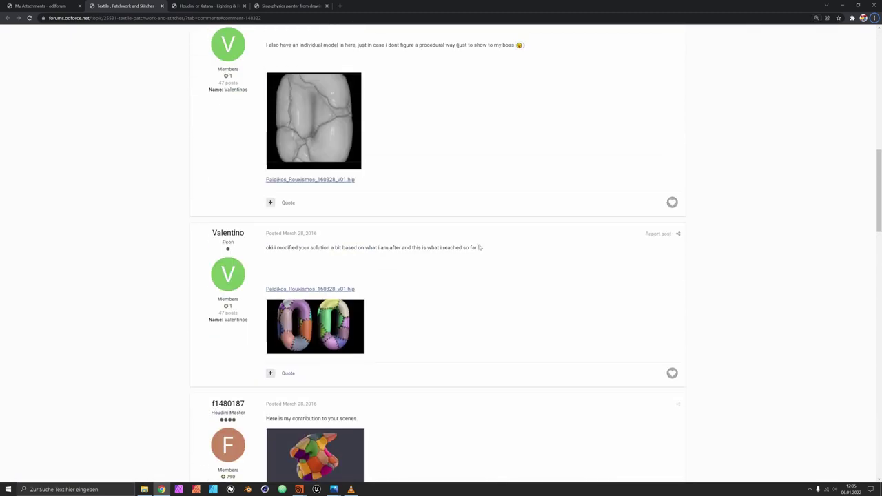
{"action": "scroll", "coordinate": [466, 250], "scroll_direction": "down", "scroll_amount": 15}
{"action": "scroll", "coordinate": [467, 252], "scroll_direction": "down", "scroll_amount": 4}
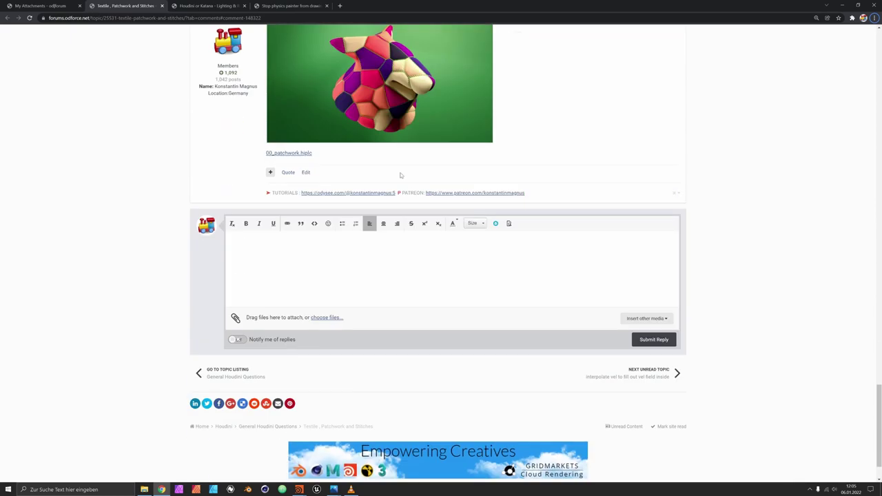
{"action": "left_click", "coordinate": [397, 137]}
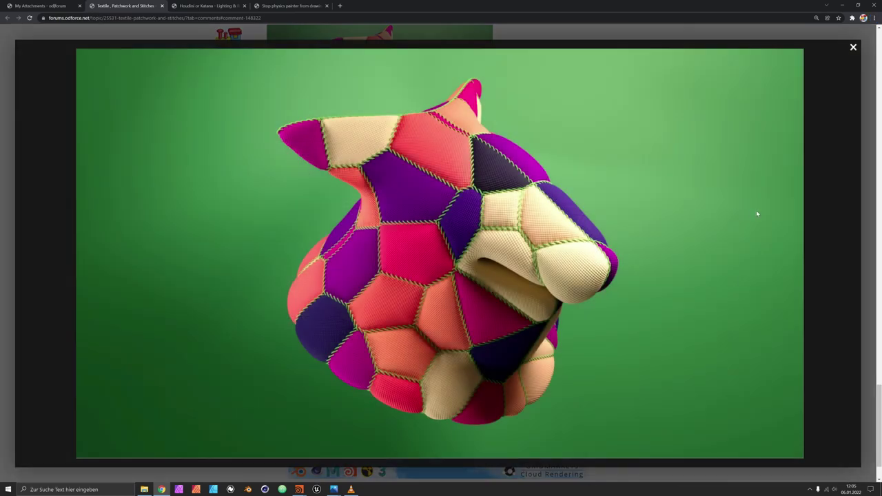